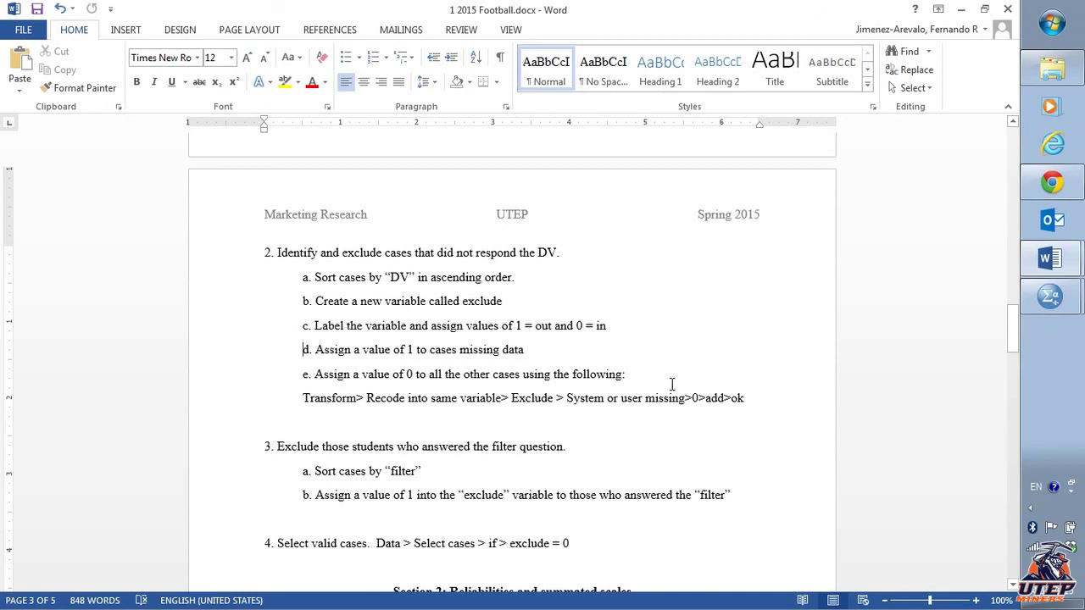
Review the Section 1 Data Cleaning instructions in 1 2015 Football.docx and the matching outline in Resources.docx.
{"action": "scroll", "coordinate": [681, 437], "scroll_direction": "up", "scroll_amount": 3}
{"action": "scroll", "coordinate": [681, 437], "scroll_direction": "up", "scroll_amount": 12}
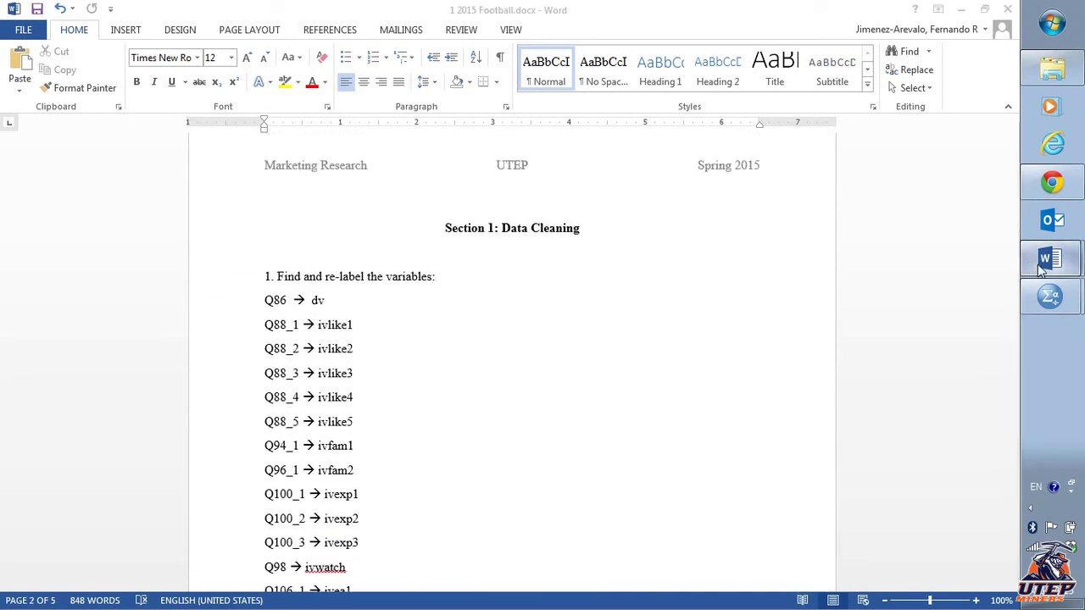
{"action": "left_click", "coordinate": [896, 251]}
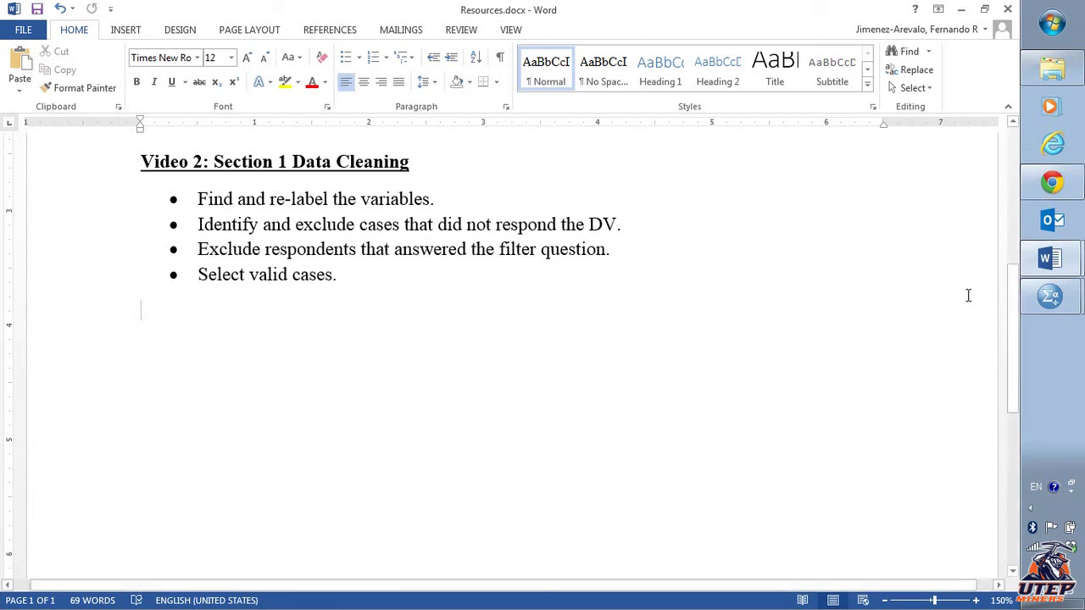
Switch to SPSS Statistics and dismiss its startup dialog to reach the empty data editor.
{"action": "left_click", "coordinate": [1051, 302]}
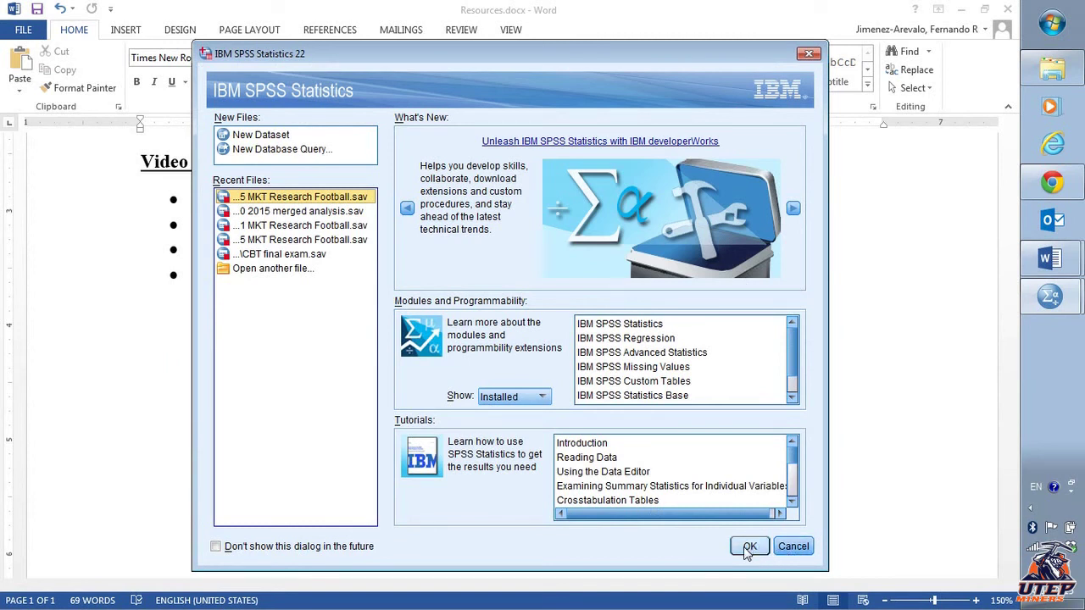
{"action": "left_click", "coordinate": [793, 546]}
{"action": "left_click", "coordinate": [1054, 301]}
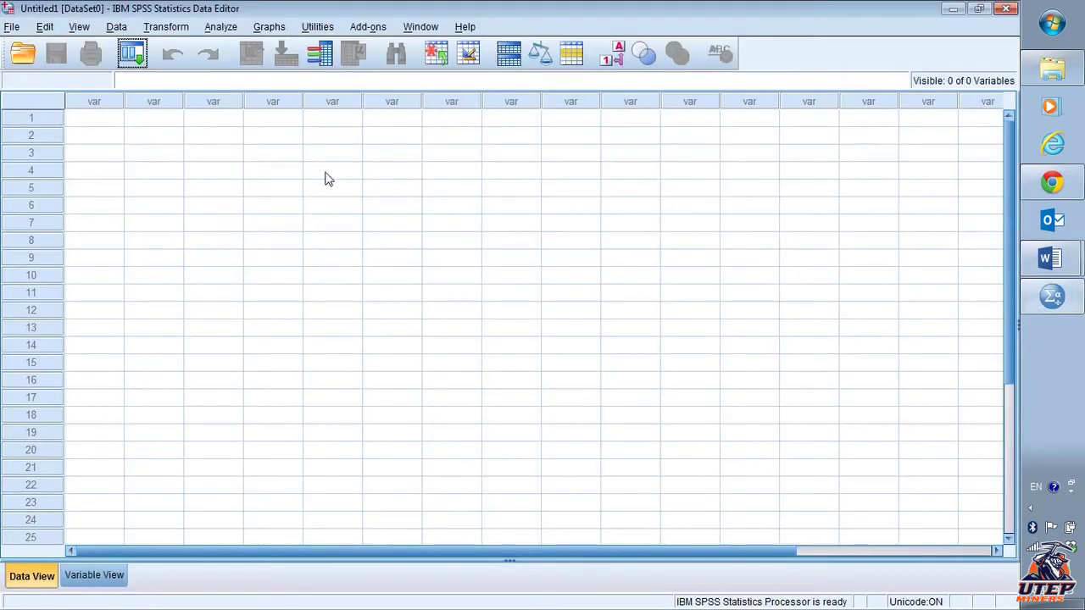
Open the data file 1 2015 MKT Research Football.sav from the Desktop.
{"action": "left_click", "coordinate": [14, 64]}
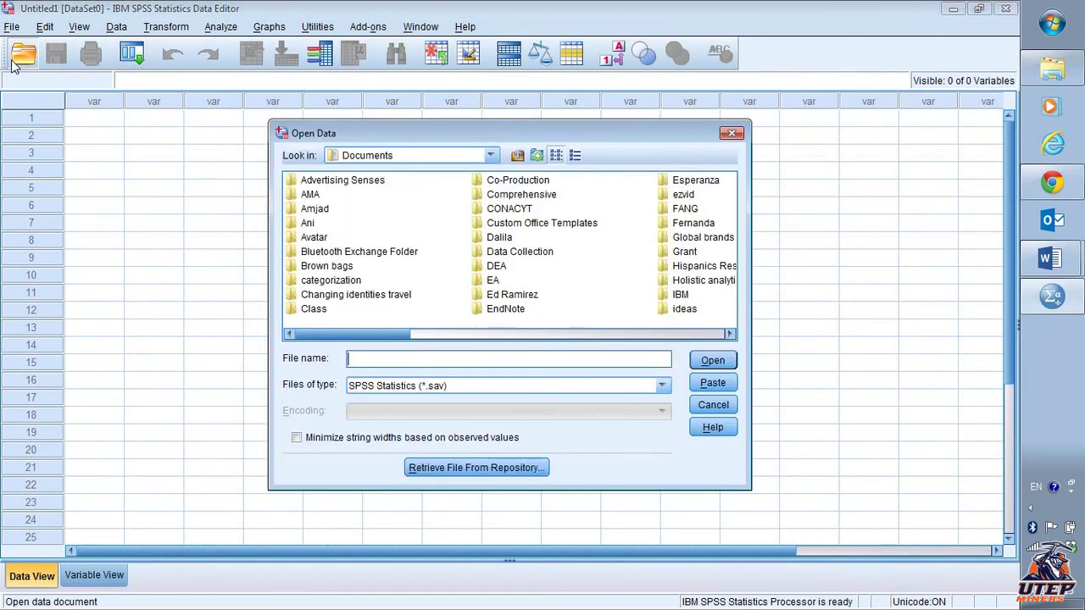
{"action": "left_click", "coordinate": [459, 157]}
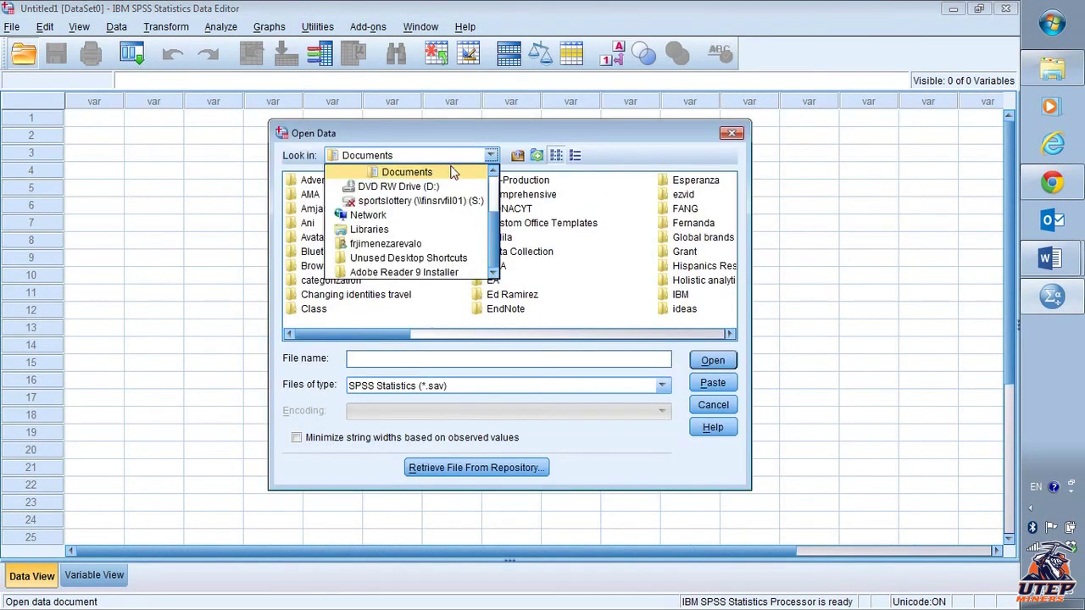
{"action": "scroll", "coordinate": [497, 180], "scroll_direction": "up", "scroll_amount": 1}
{"action": "scroll", "coordinate": [497, 180], "scroll_direction": "up", "scroll_amount": 2}
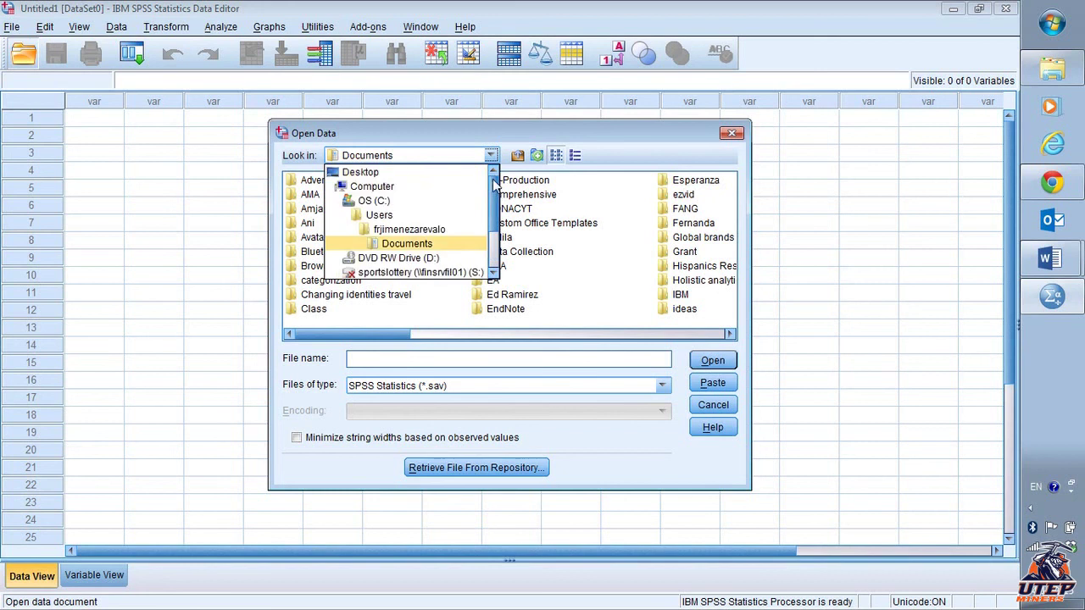
{"action": "left_click", "coordinate": [438, 178]}
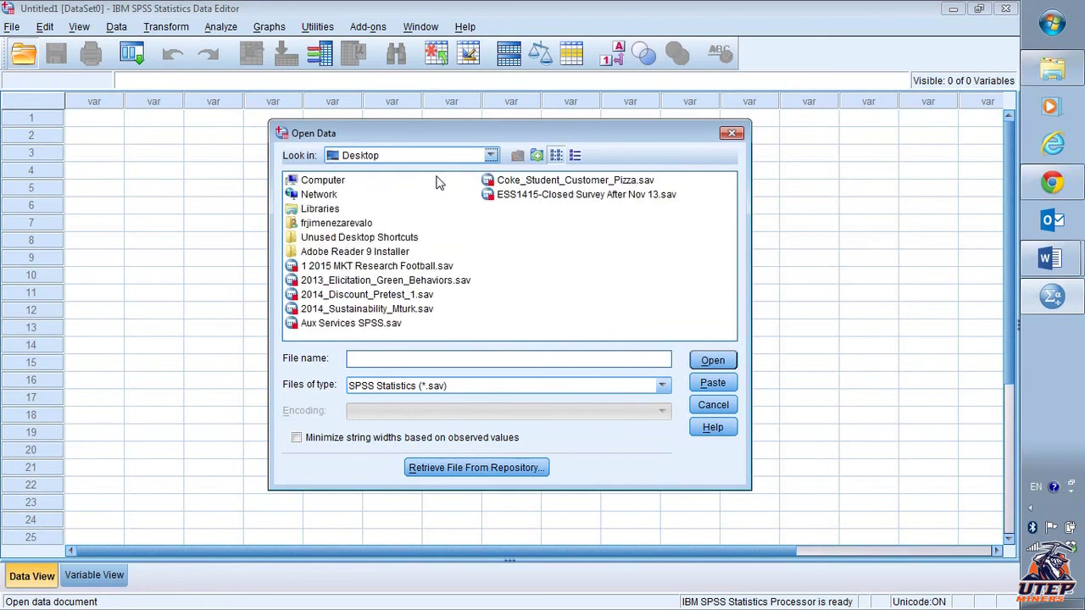
{"action": "left_click", "coordinate": [390, 267]}
{"action": "left_click", "coordinate": [712, 360]}
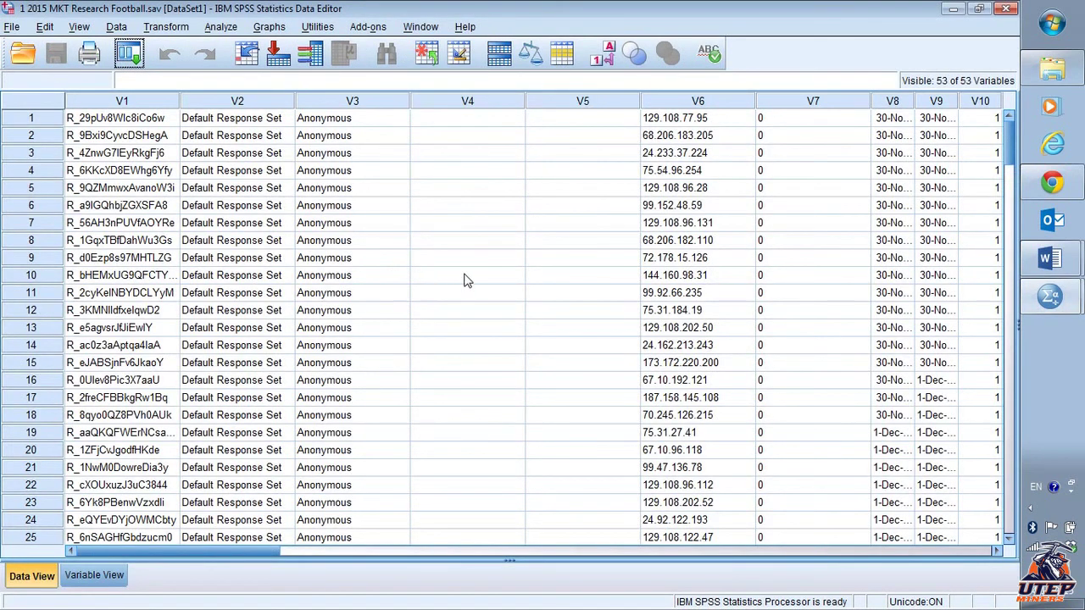
Switch to 1 2015 Football.docx in Word and examine the survey description and the wording of dependent variable Q86.
{"action": "key", "text": "alt+Tab"}
{"action": "key", "text": "alt+Tab"}
{"action": "key", "text": "alt+Tab"}
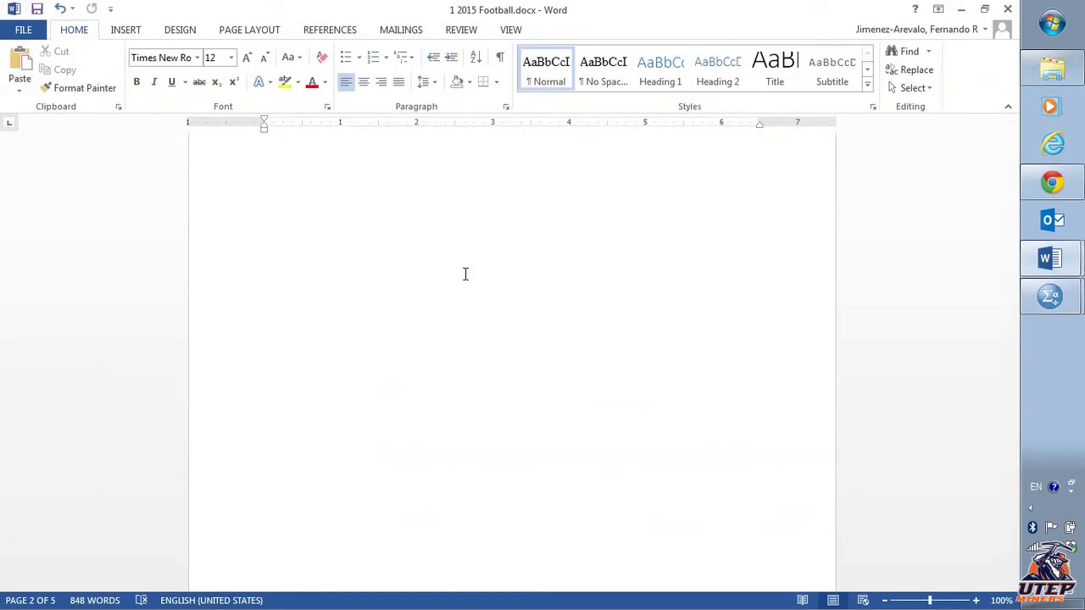
{"action": "scroll", "coordinate": [535, 304], "scroll_direction": "up", "scroll_amount": 5}
{"action": "scroll", "coordinate": [538, 301], "scroll_direction": "up", "scroll_amount": 13}
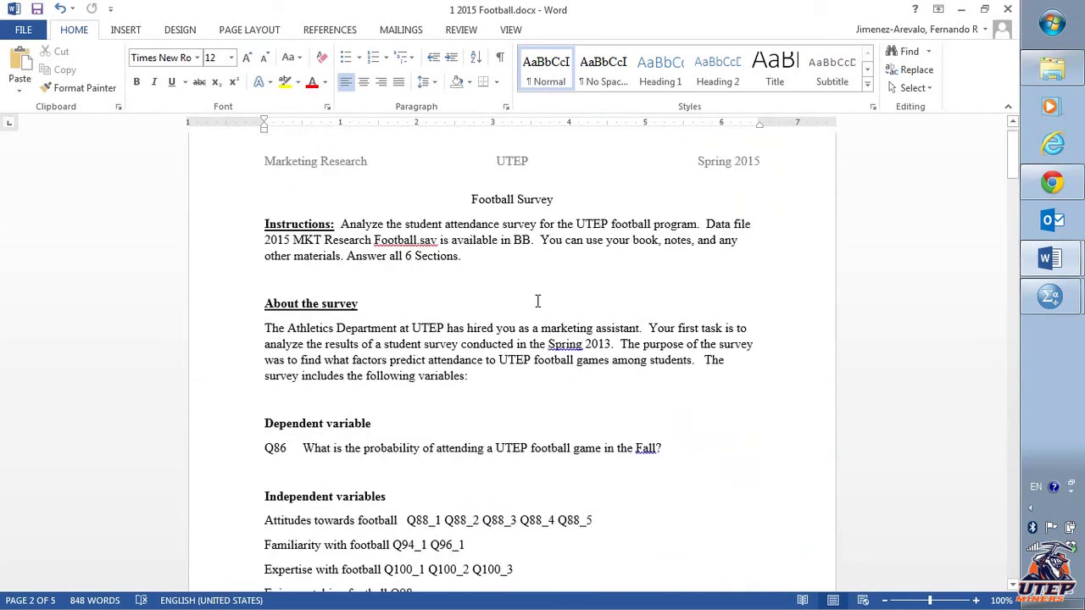
{"action": "scroll", "coordinate": [538, 302], "scroll_direction": "down", "scroll_amount": 1}
{"action": "scroll", "coordinate": [537, 301], "scroll_direction": "down", "scroll_amount": 2}
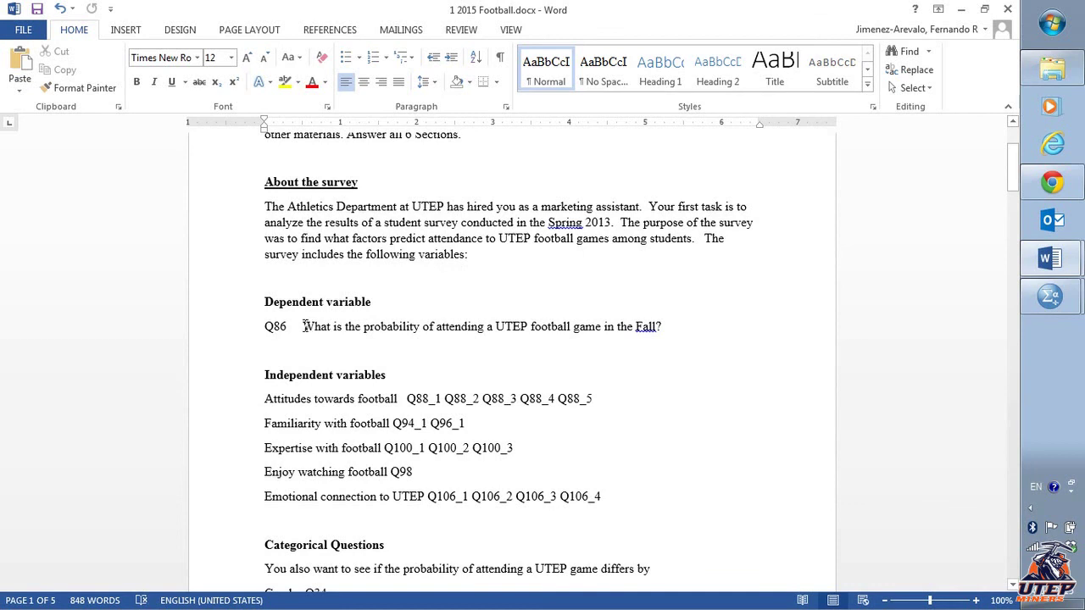
{"action": "left_click_drag", "start_coordinate": [304, 326], "coordinate": [645, 325]}
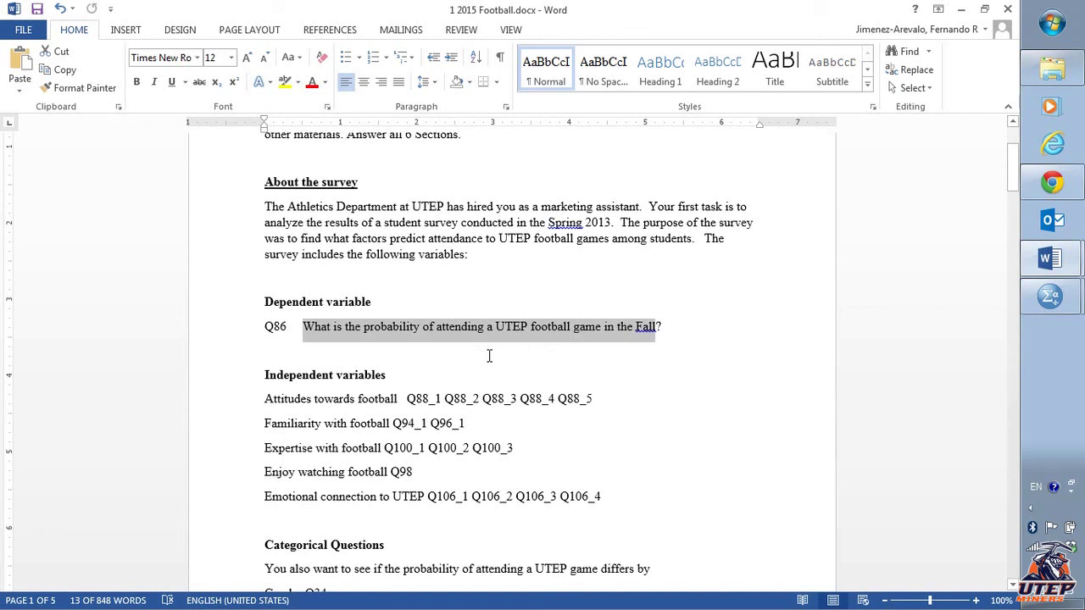
{"action": "scroll", "coordinate": [489, 356], "scroll_direction": "down", "scroll_amount": 2}
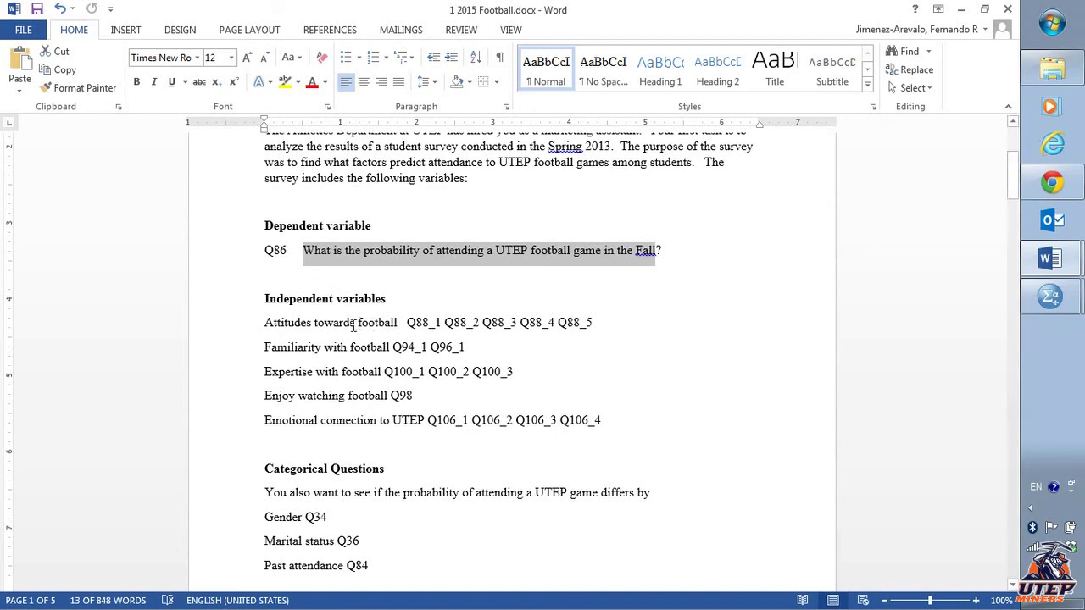
{"action": "scroll", "coordinate": [424, 347], "scroll_direction": "down", "scroll_amount": 1}
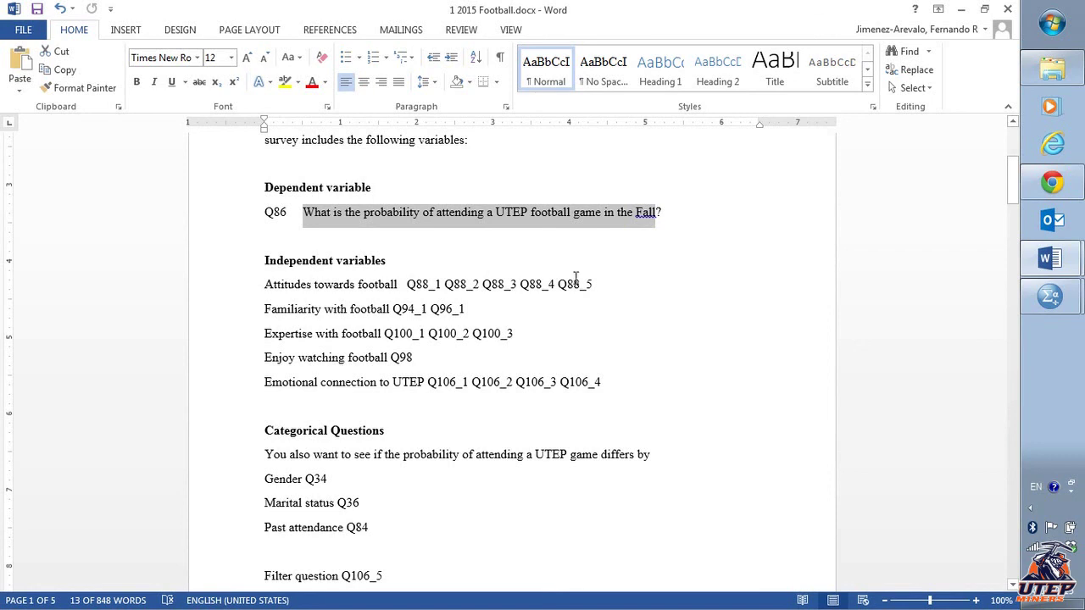
Examine the question codes of the independent variables, the categorical questions and the filter question.
{"action": "left_click_drag", "start_coordinate": [606, 284], "coordinate": [410, 289]}
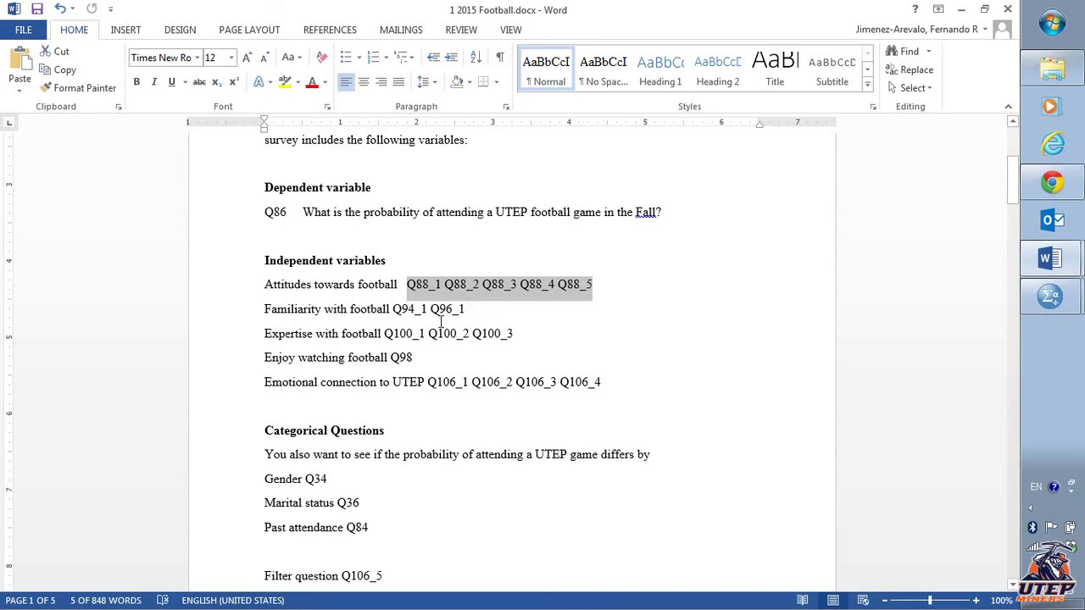
{"action": "left_click_drag", "start_coordinate": [393, 310], "coordinate": [495, 308]}
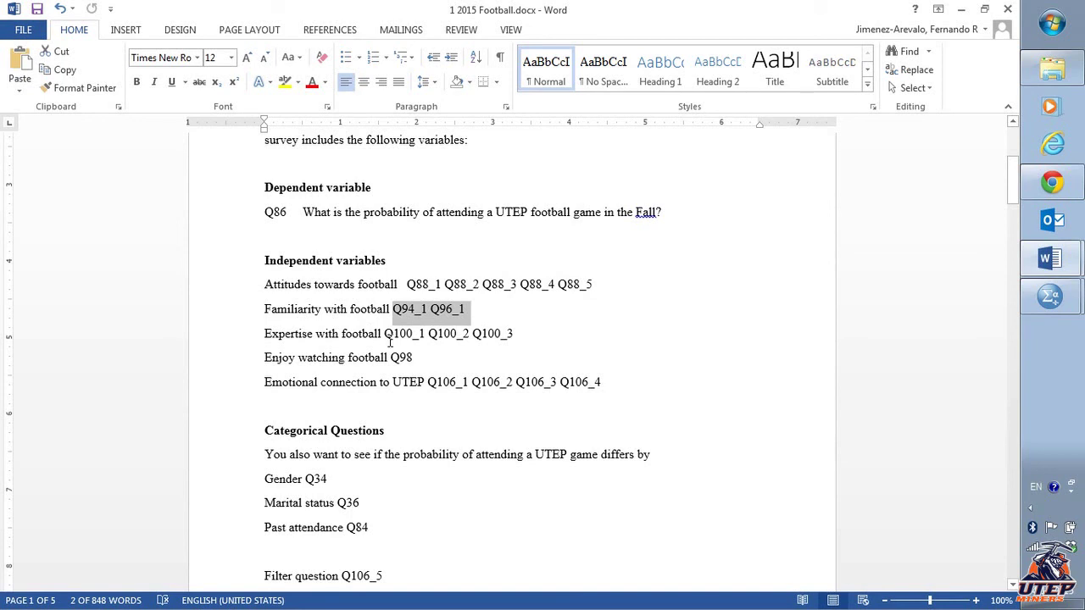
{"action": "left_click_drag", "start_coordinate": [426, 363], "coordinate": [390, 359]}
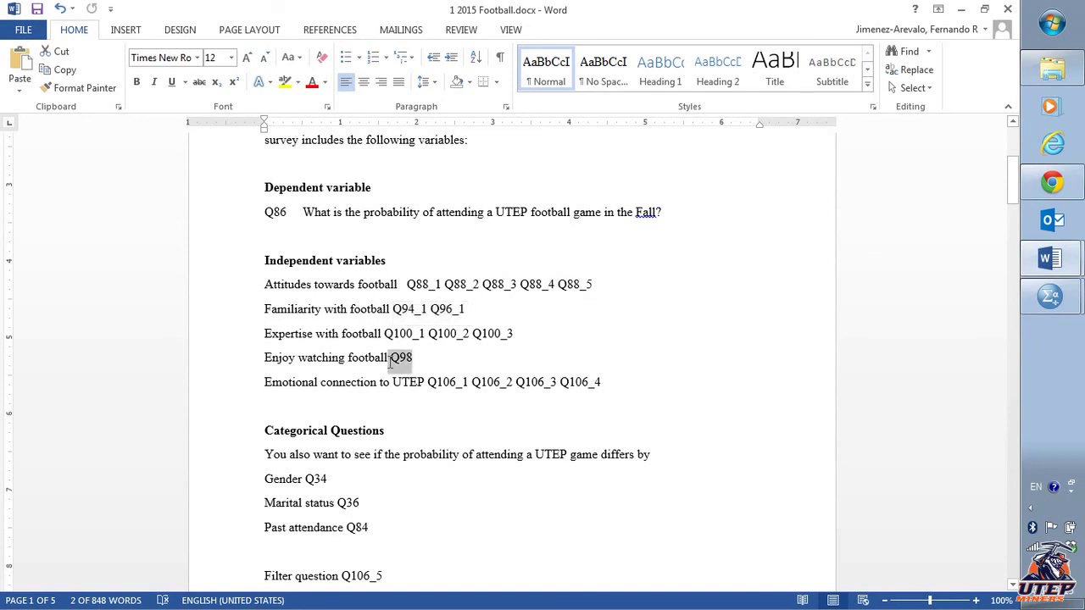
{"action": "left_click", "coordinate": [663, 369]}
{"action": "scroll", "coordinate": [663, 370], "scroll_direction": "down", "scroll_amount": 2}
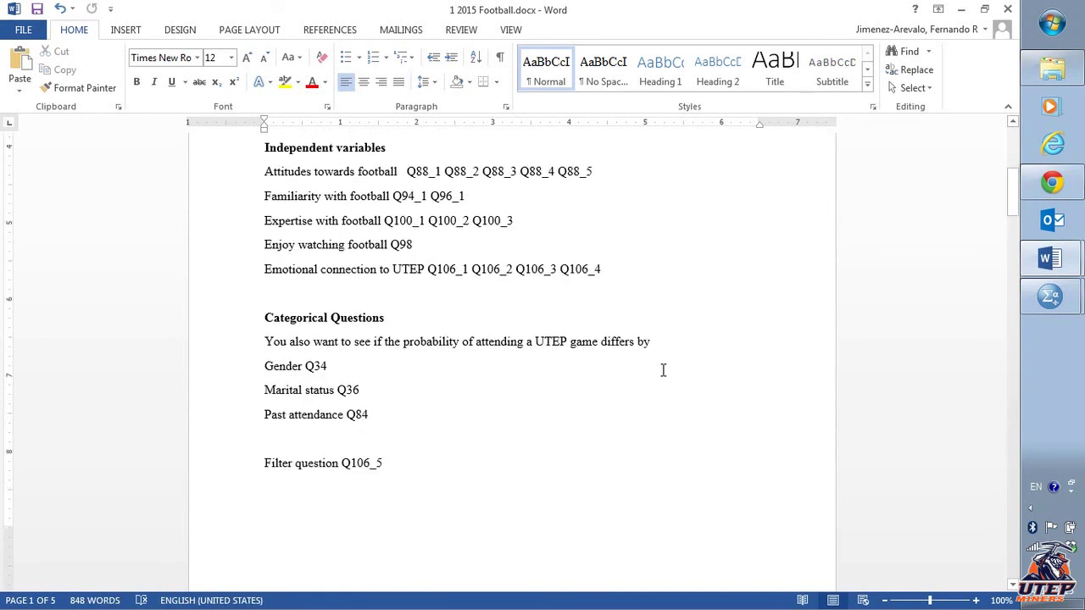
{"action": "scroll", "coordinate": [663, 370], "scroll_direction": "down", "scroll_amount": 1}
{"action": "scroll", "coordinate": [663, 369], "scroll_direction": "up", "scroll_amount": 2}
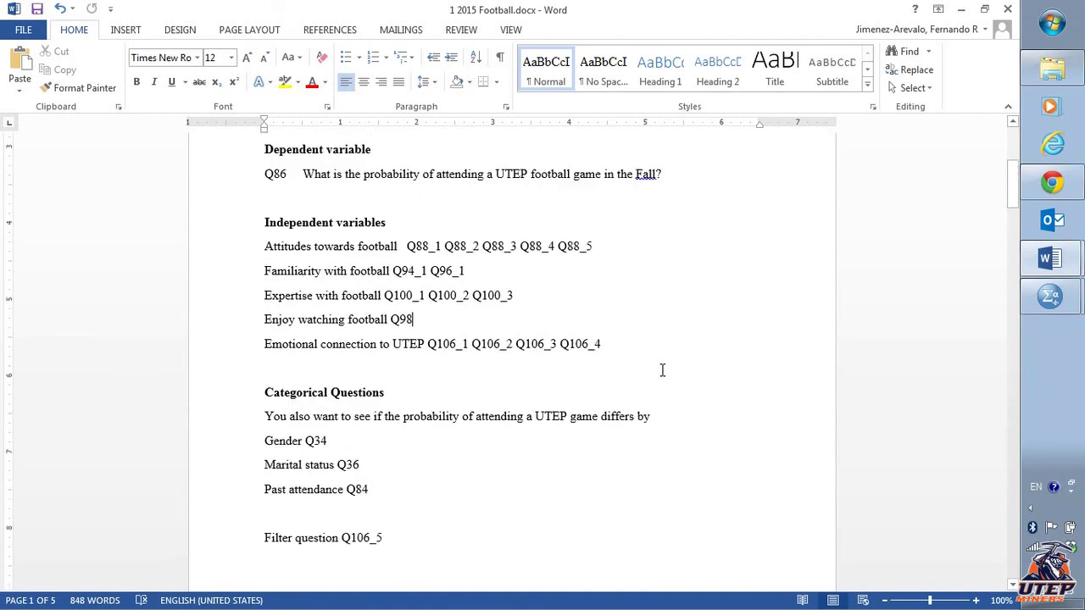
Compare the Section 1 list of new variable names with the survey's dependent, independent and categorical questions.
{"action": "scroll", "coordinate": [663, 370], "scroll_direction": "down", "scroll_amount": 12}
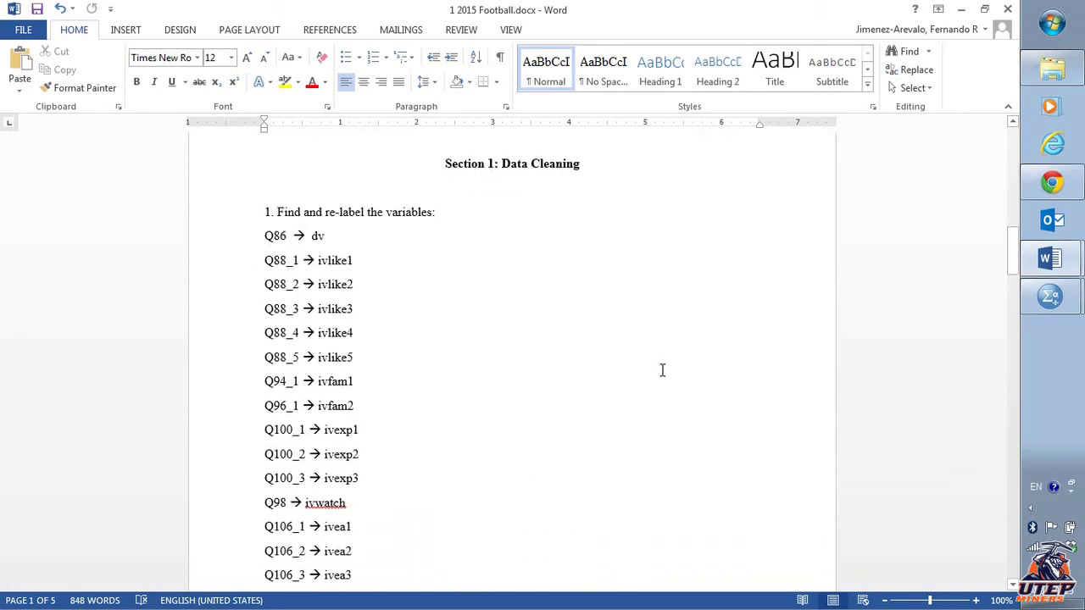
{"action": "scroll", "coordinate": [663, 369], "scroll_direction": "down", "scroll_amount": 2}
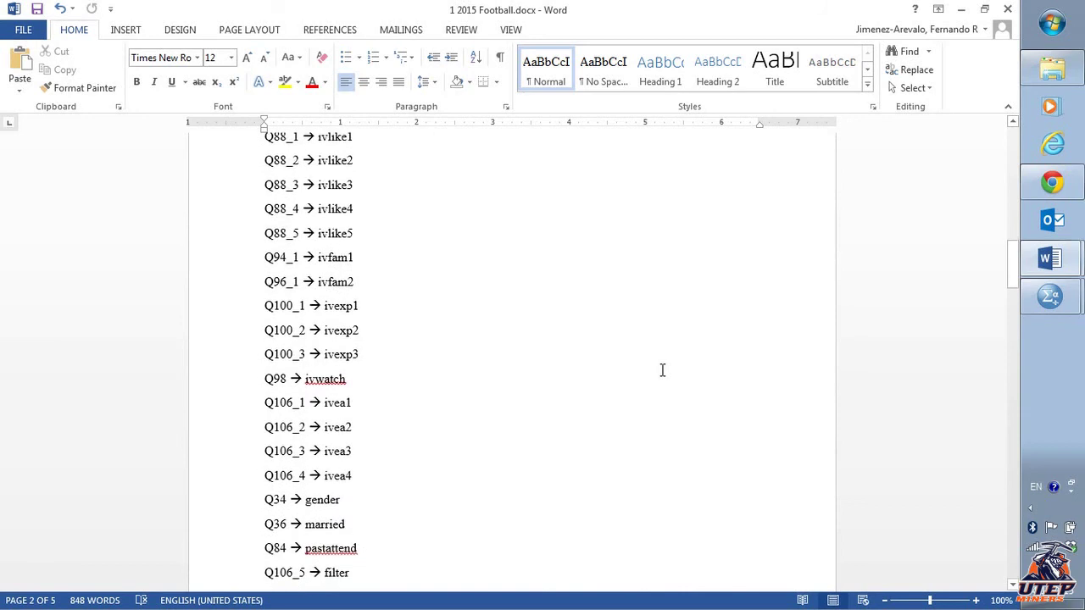
{"action": "scroll", "coordinate": [662, 370], "scroll_direction": "up", "scroll_amount": 3}
{"action": "scroll", "coordinate": [663, 370], "scroll_direction": "up", "scroll_amount": 8}
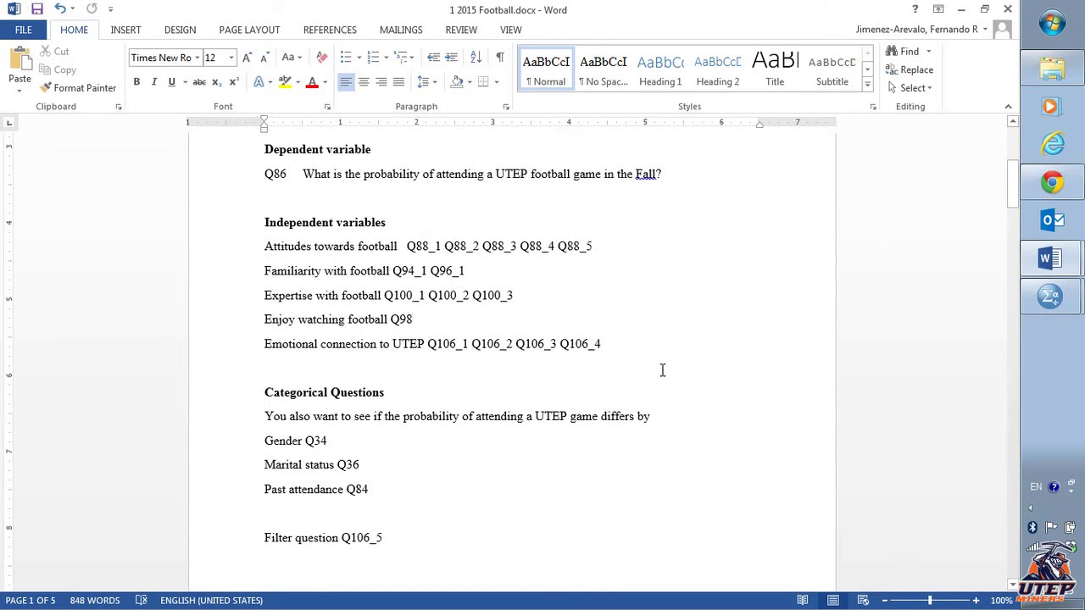
{"action": "scroll", "coordinate": [663, 369], "scroll_direction": "down", "scroll_amount": 10}
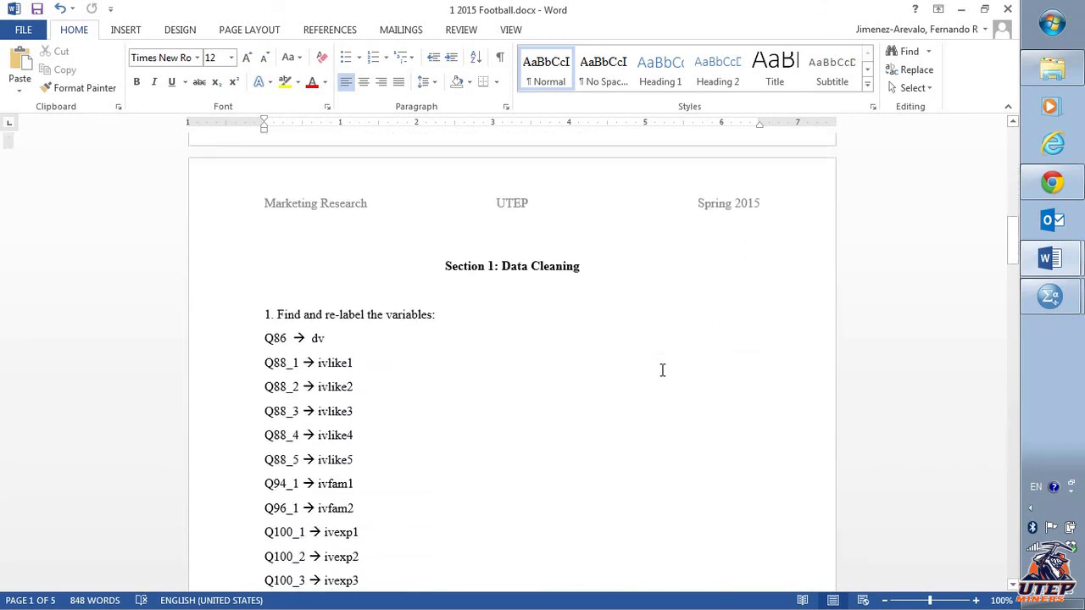
{"action": "scroll", "coordinate": [663, 370], "scroll_direction": "up", "scroll_amount": 1}
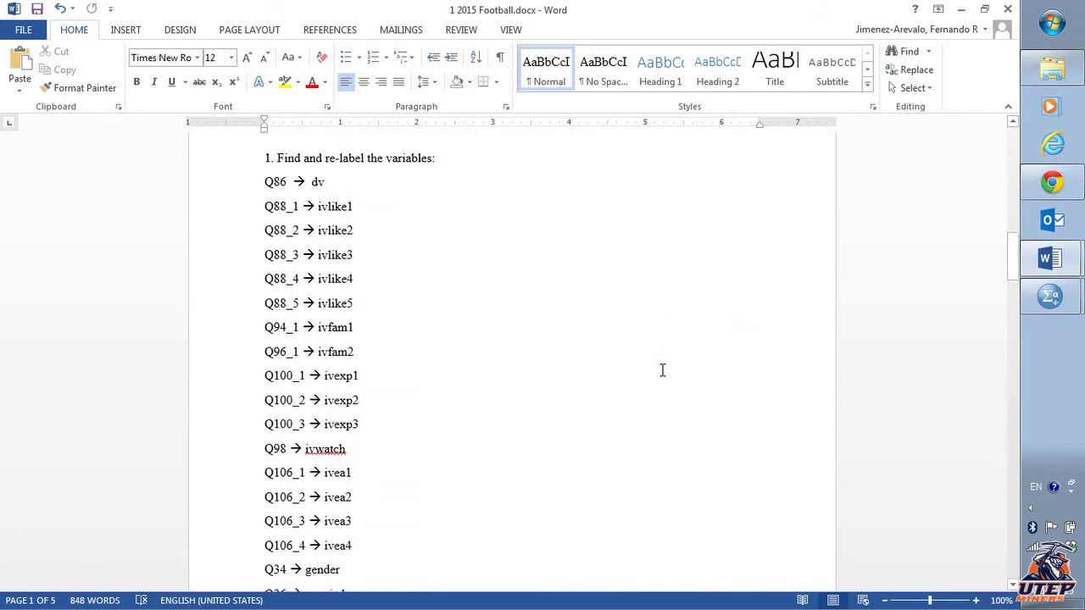
Switch to SPSS and display the variable definitions of the football dataset around Q86.
{"action": "left_click", "coordinate": [1047, 307]}
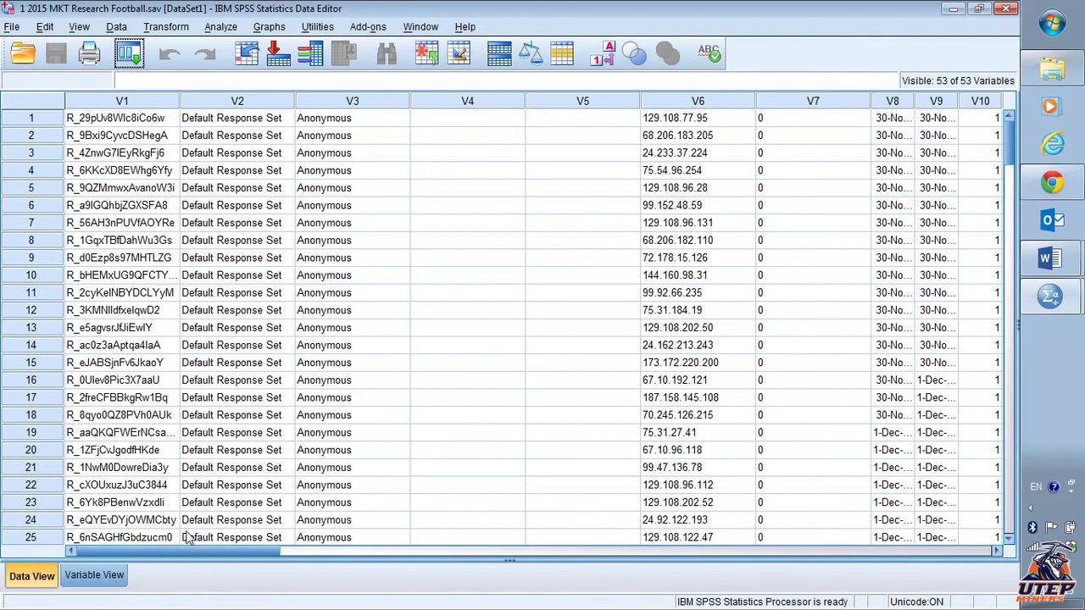
{"action": "left_click", "coordinate": [106, 578]}
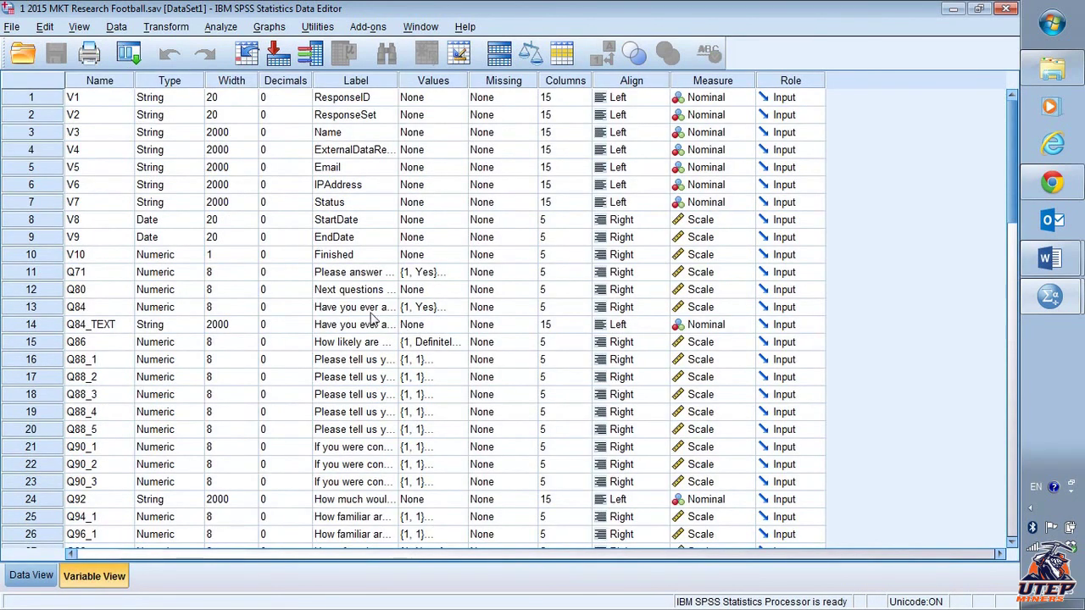
{"action": "scroll", "coordinate": [373, 319], "scroll_direction": "down", "scroll_amount": 1}
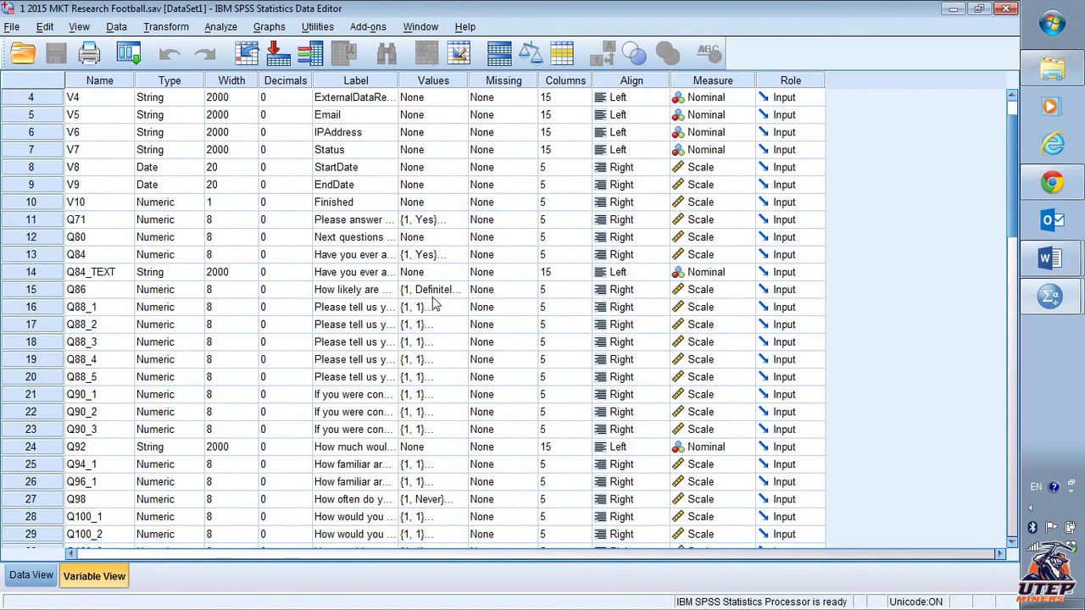
Widen the Label column so that the question text of Q86 can be read in full.
{"action": "left_click", "coordinate": [95, 295]}
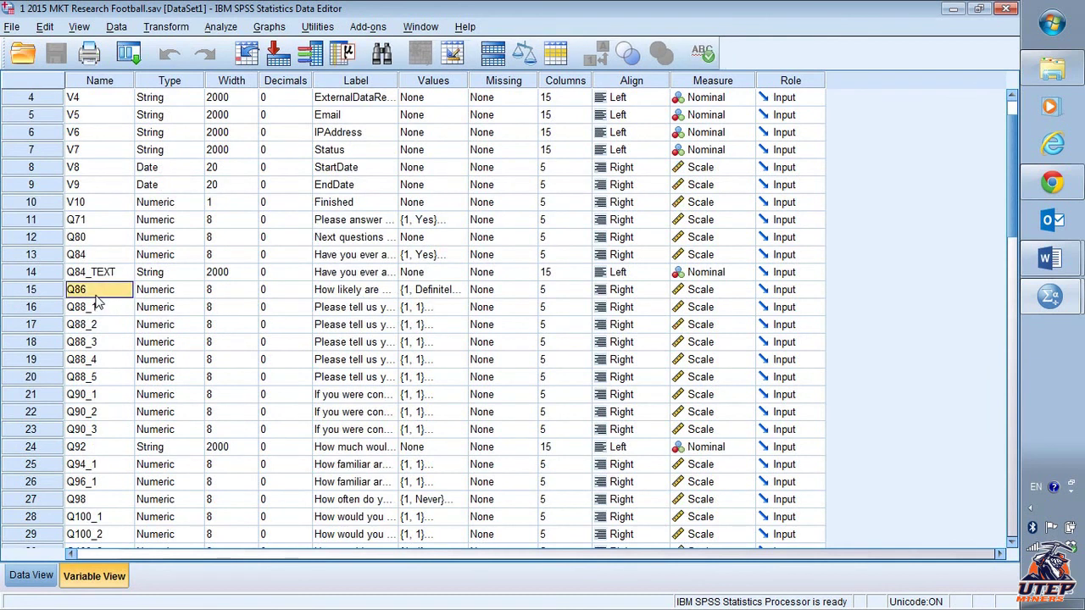
{"action": "key", "text": "alt+Tab"}
{"action": "key", "text": "alt+Tab"}
{"action": "left_click", "coordinate": [373, 298]}
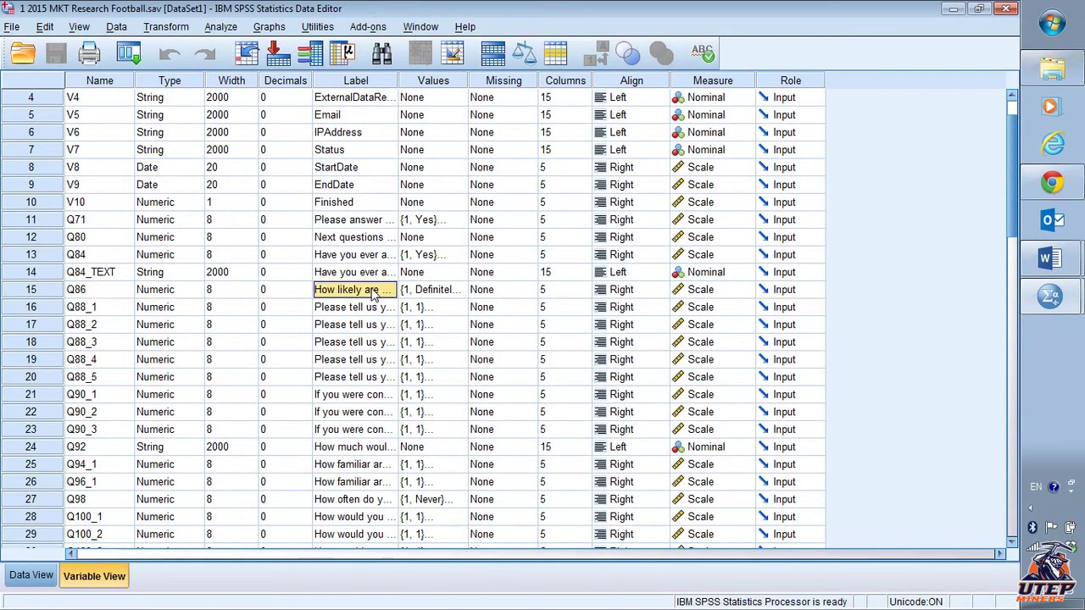
{"action": "double_click", "coordinate": [398, 84]}
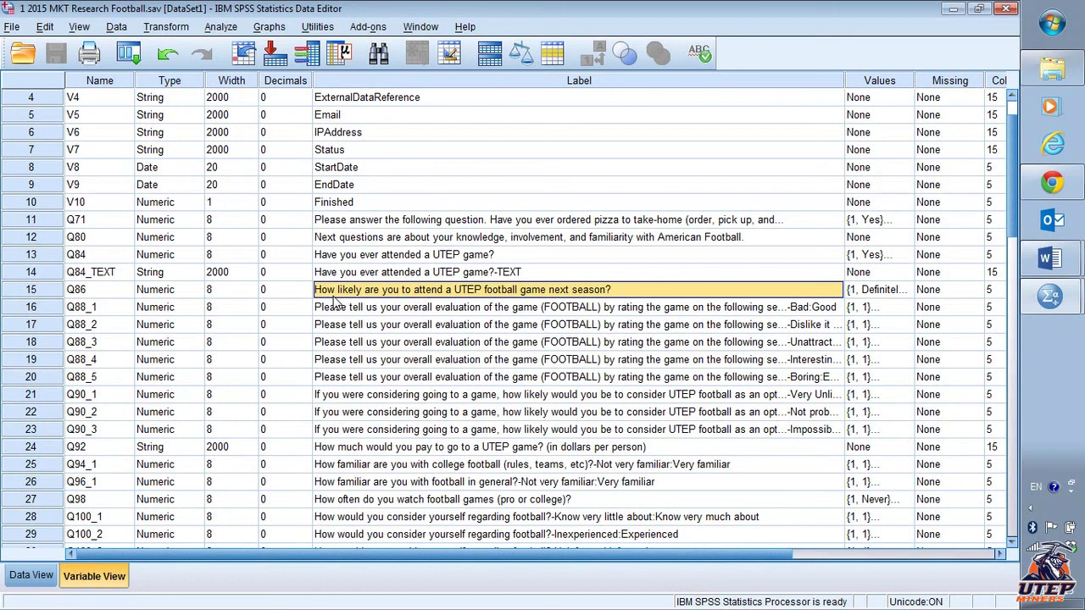
Rename Q86, the question on the likelihood of attending a UTEP football game next season, as dv.
{"action": "left_click", "coordinate": [95, 292]}
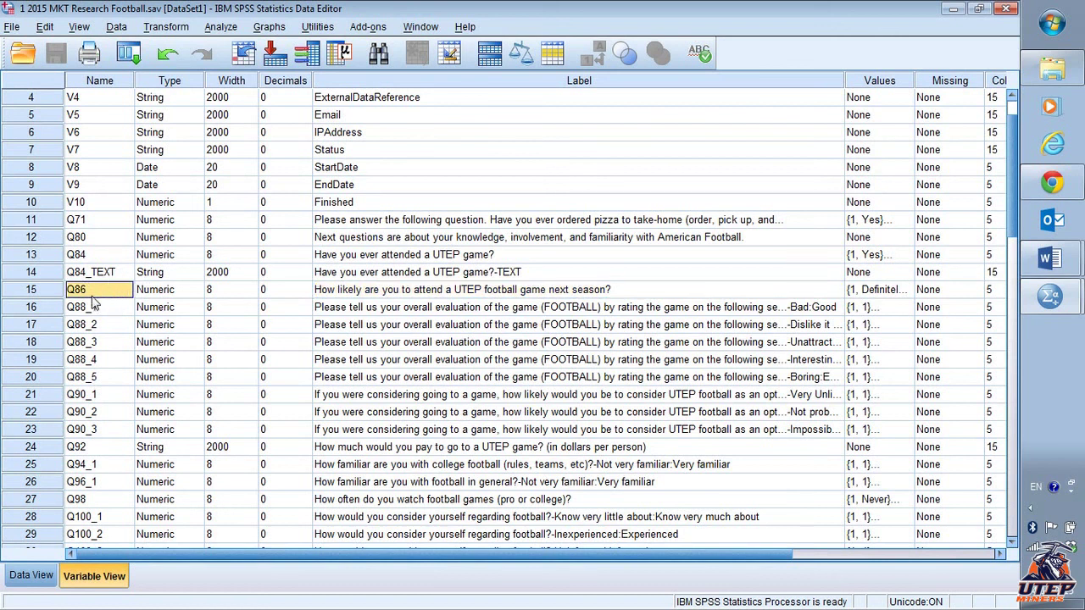
{"action": "left_click", "coordinate": [107, 310]}
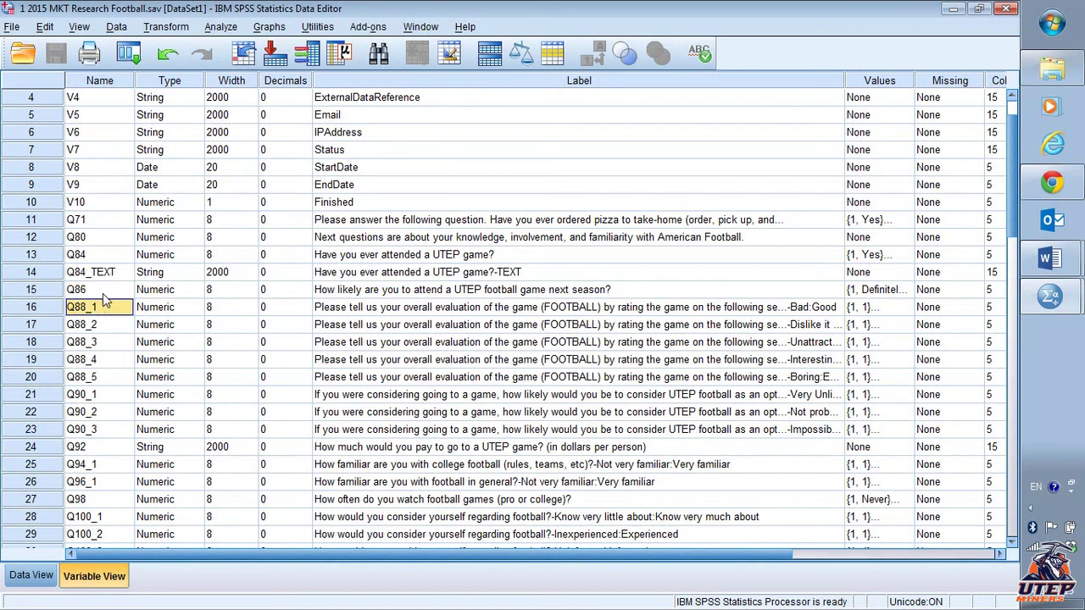
{"action": "left_click", "coordinate": [102, 293]}
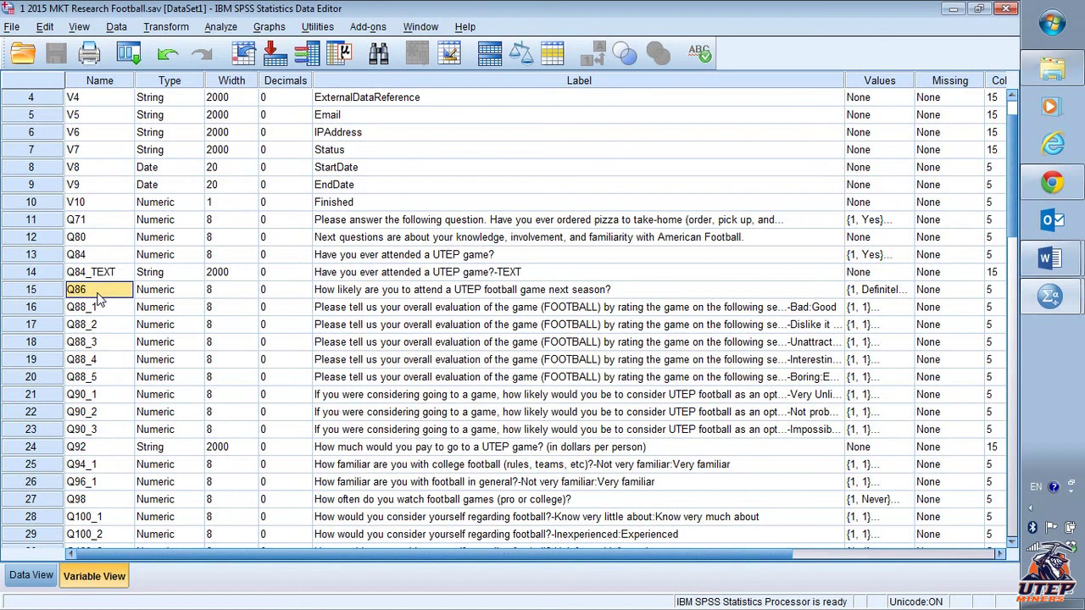
{"action": "type", "text": "d"}
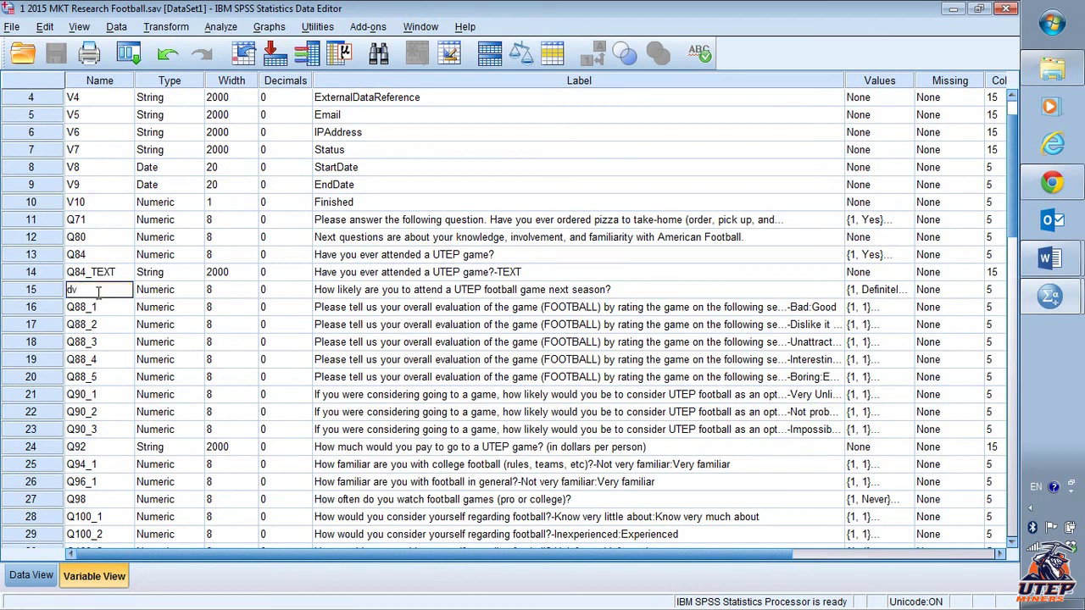
{"action": "type", "text": "v"}
{"action": "left_click", "coordinate": [100, 316]}
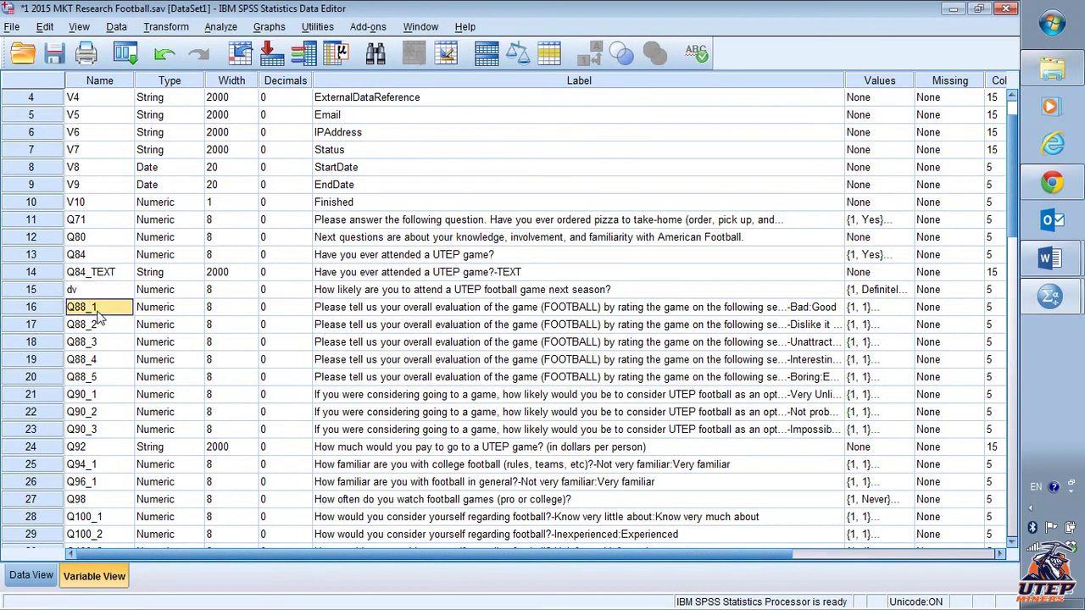
Rename the football evaluation variables Q88_1 through Q88_5 as ivlike1 through ivlike5, following the assignment's list of new names.
{"action": "key", "text": "alt+Tab"}
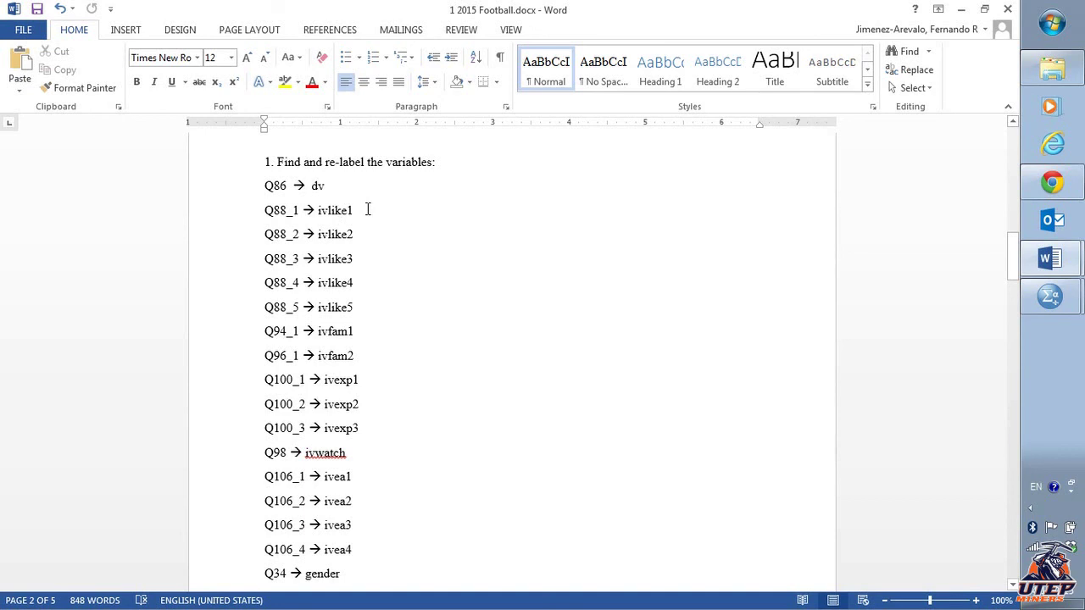
{"action": "key", "text": "alt+Tab"}
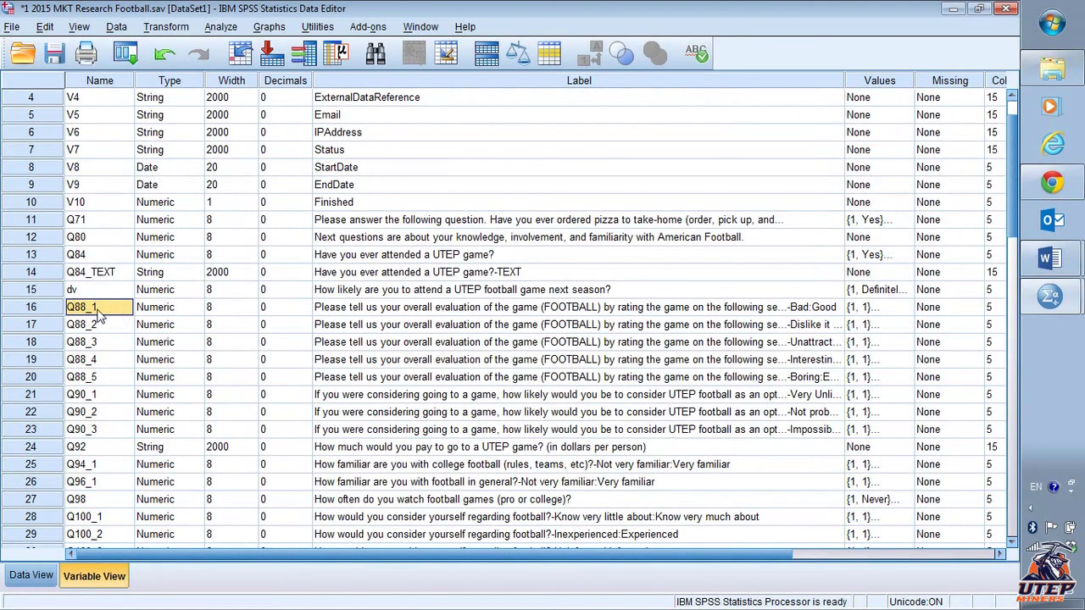
{"action": "type", "text": "ivlik"}
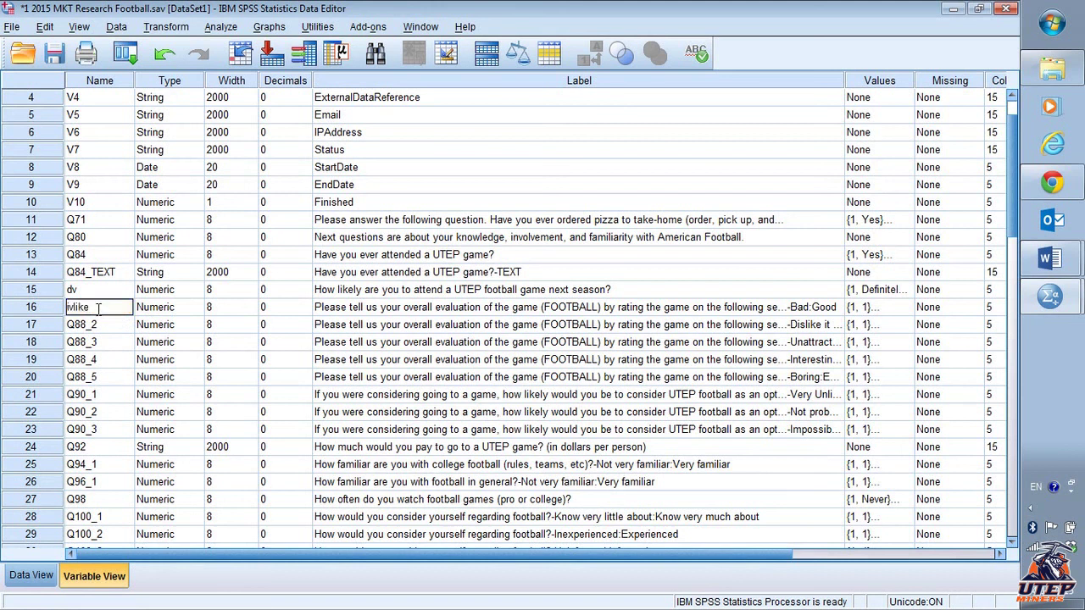
{"action": "type", "text": "e1"}
{"action": "key", "text": "Return"}
{"action": "type", "text": "i"}
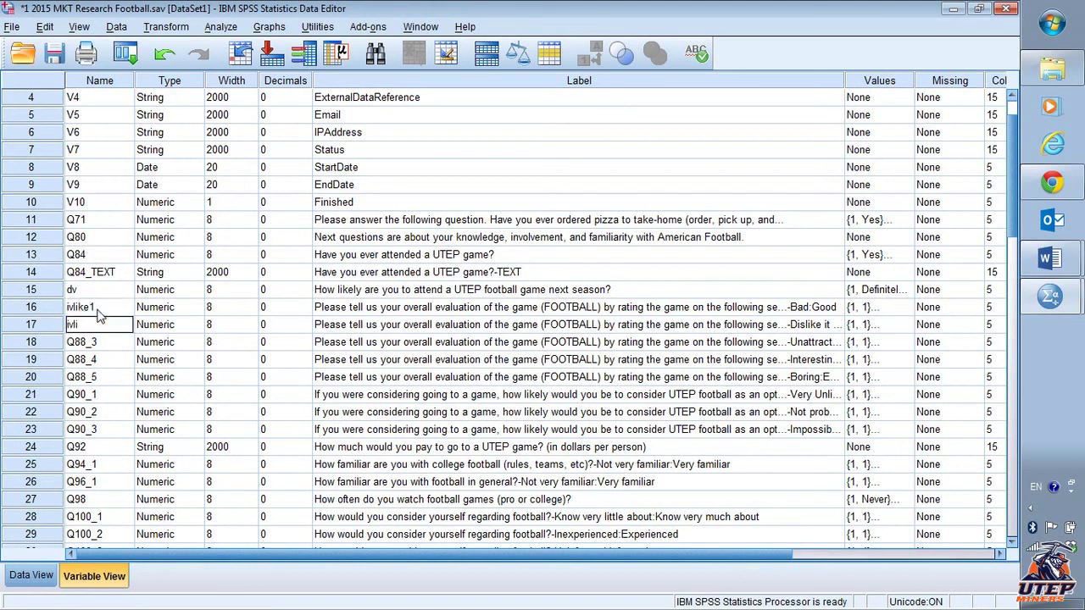
{"action": "type", "text": "vlike2"}
{"action": "key", "text": "Return"}
{"action": "type", "text": "i"}
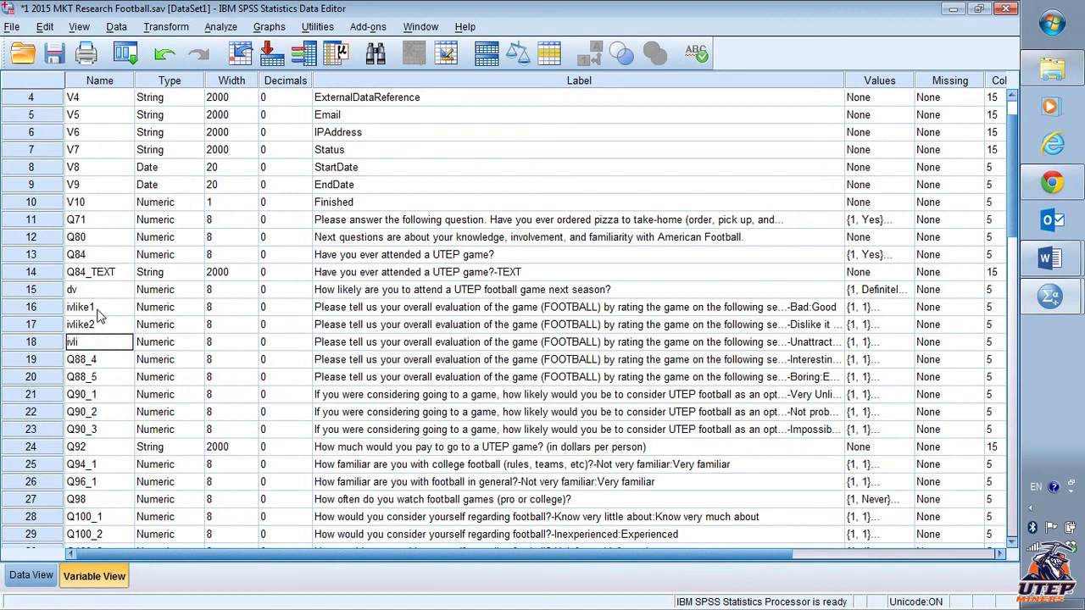
{"action": "key", "text": "Return"}
{"action": "type", "text": "i"}
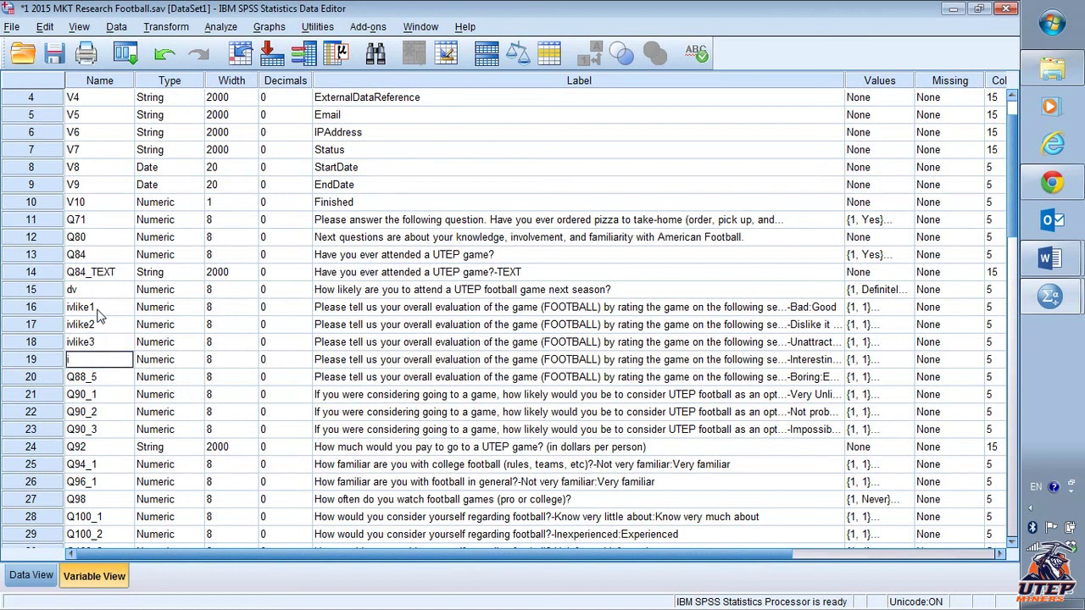
{"action": "type", "text": "vlike4"}
{"action": "key", "text": "Return"}
{"action": "type", "text": "i"}
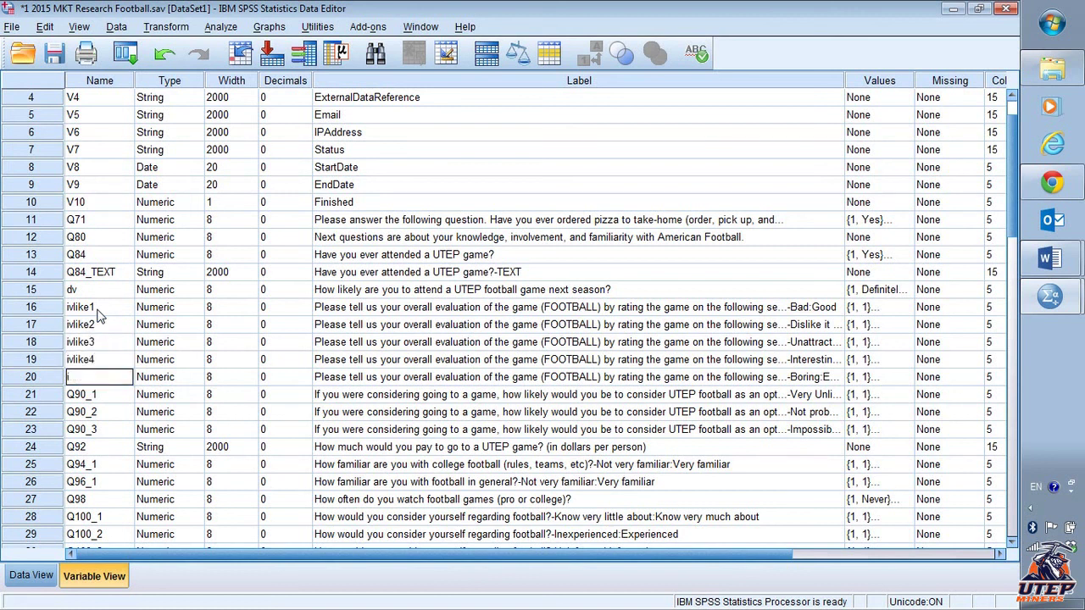
{"action": "type", "text": "vlike"}
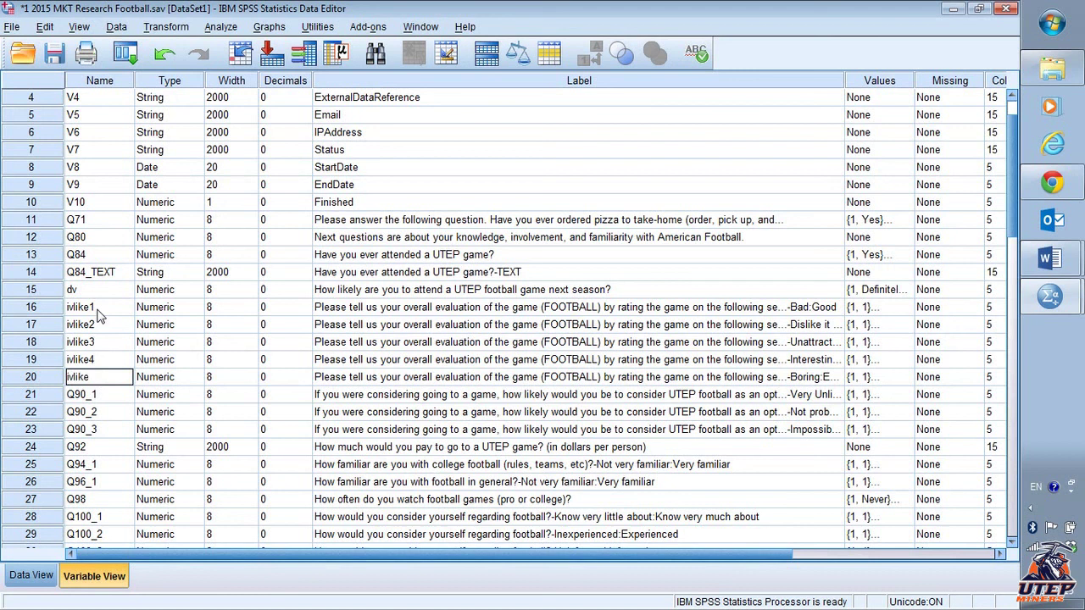
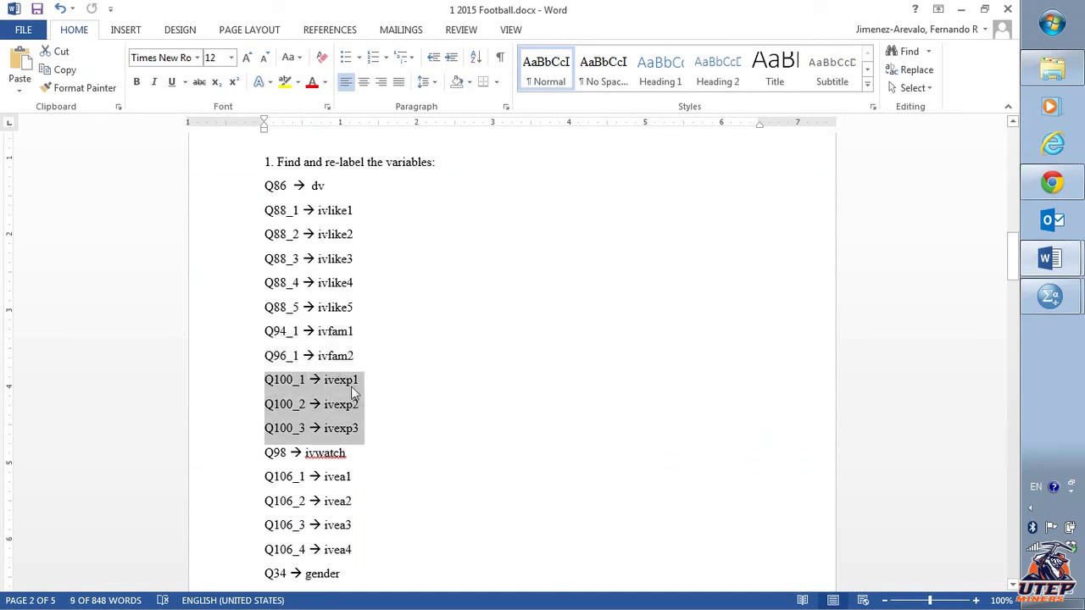
Check the expertise questions in the assignment and rename Q100_1, Q100_2 and Q100_3 as ivexp1, ivexp2 and ivexp3 in SPSS.
{"action": "scroll", "coordinate": [347, 390], "scroll_direction": "up", "scroll_amount": 15}
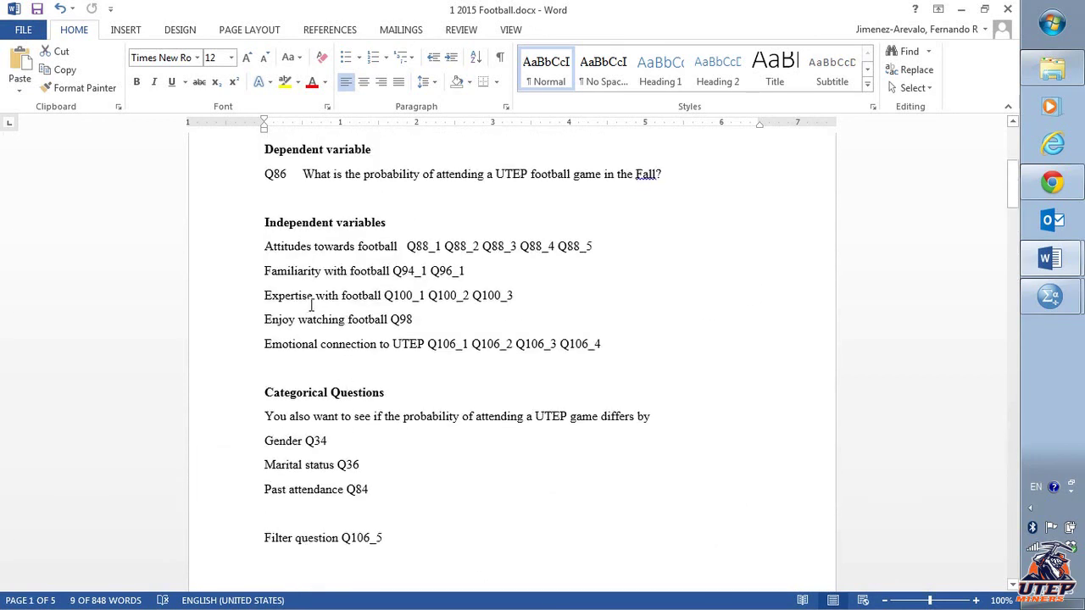
{"action": "scroll", "coordinate": [328, 305], "scroll_direction": "down", "scroll_amount": 12}
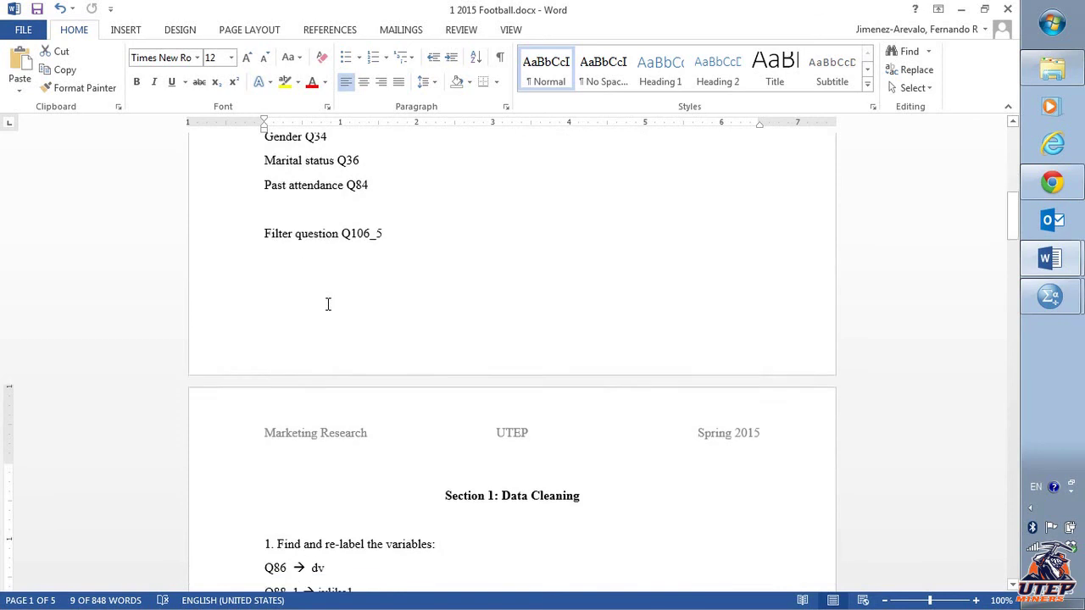
{"action": "scroll", "coordinate": [330, 306], "scroll_direction": "down", "scroll_amount": 1}
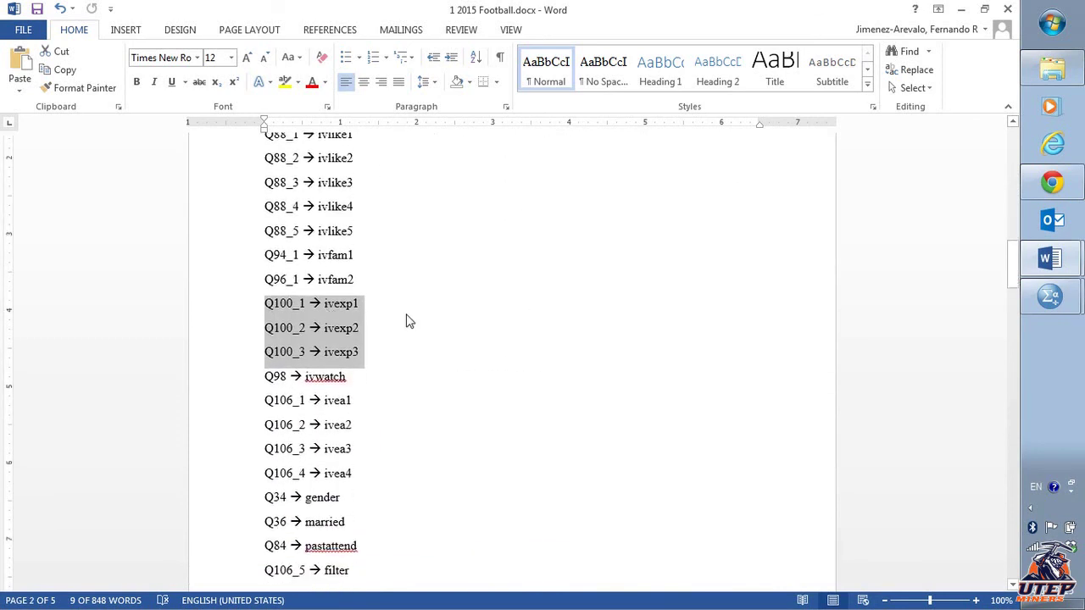
{"action": "key", "text": "alt+Tab"}
{"action": "scroll", "coordinate": [238, 365], "scroll_direction": "down", "scroll_amount": 3}
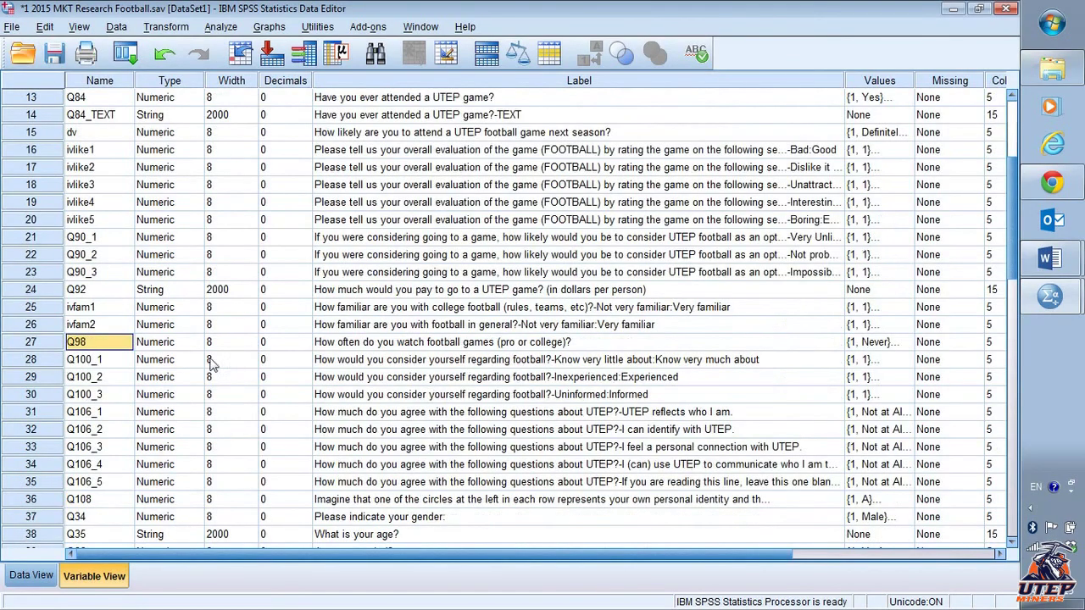
{"action": "left_click", "coordinate": [101, 363]}
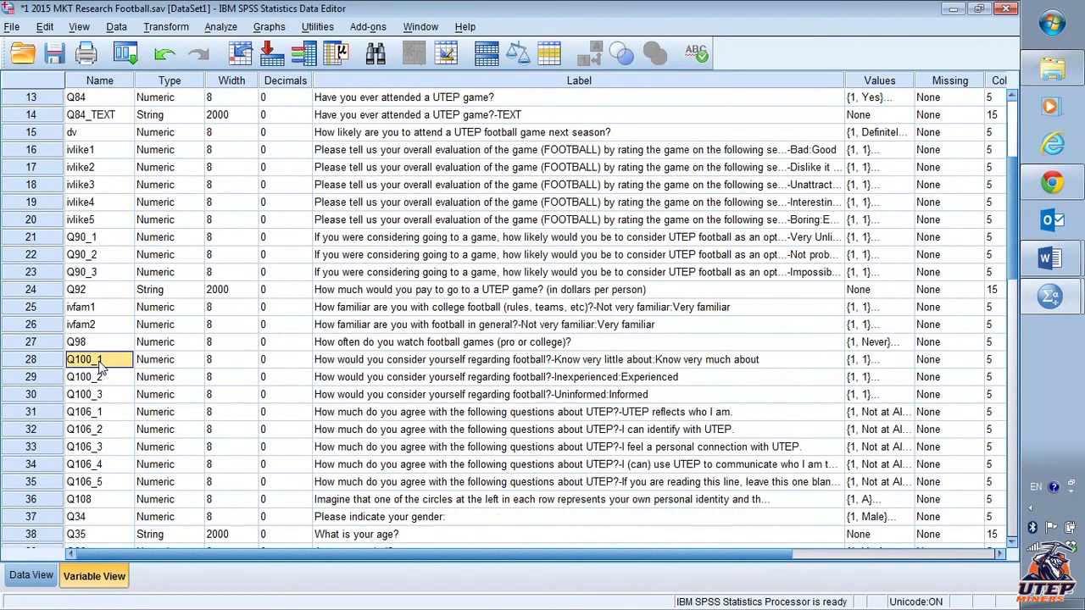
{"action": "type", "text": "ivexp1"}
{"action": "key", "text": "Return"}
{"action": "type", "text": "ivexp2"}
{"action": "key", "text": "Return"}
{"action": "type", "text": "ivexp3"}
{"action": "key", "text": "Return"}
Look up the new name for Q98 in the assignment and rename that variable as ivwatch in SPSS.
{"action": "key", "text": "alt+Tab"}
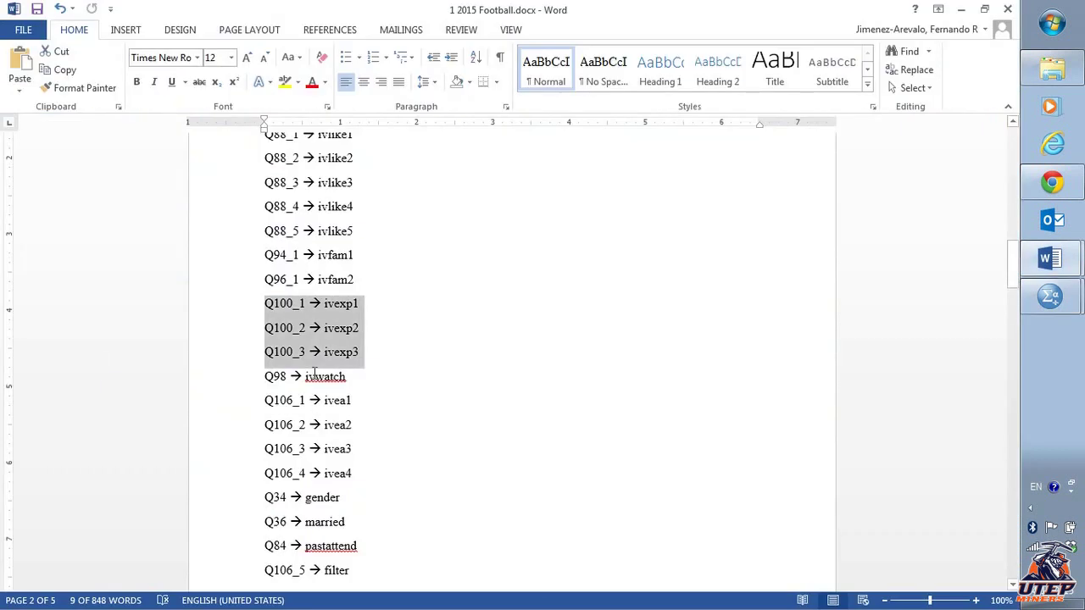
{"action": "key", "text": "alt+Tab"}
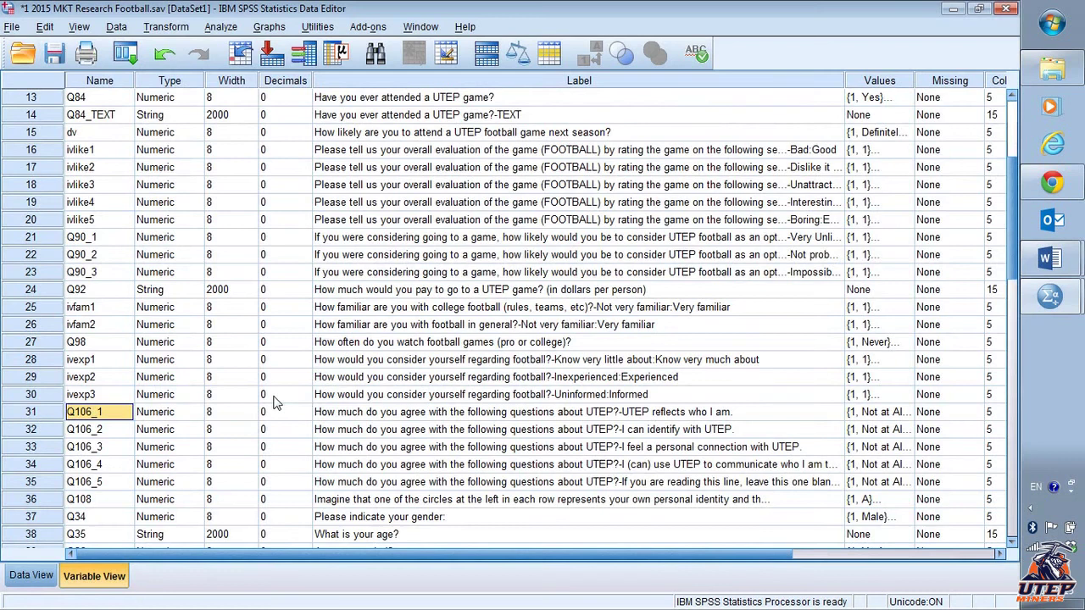
{"action": "left_click", "coordinate": [86, 341]}
{"action": "type", "text": "ivwatch"}
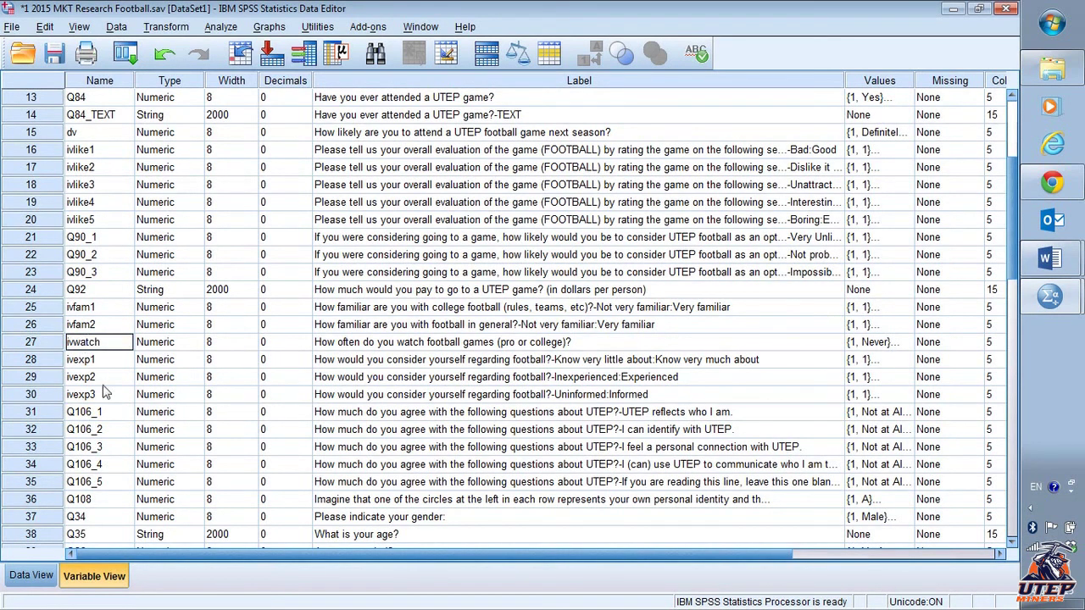
{"action": "left_click", "coordinate": [100, 414]}
Check the emotional connection entries in the assignment and rename Q106_1 through Q106_4 as ivea1 through ivea4 in SPSS.
{"action": "key", "text": "alt+Tab"}
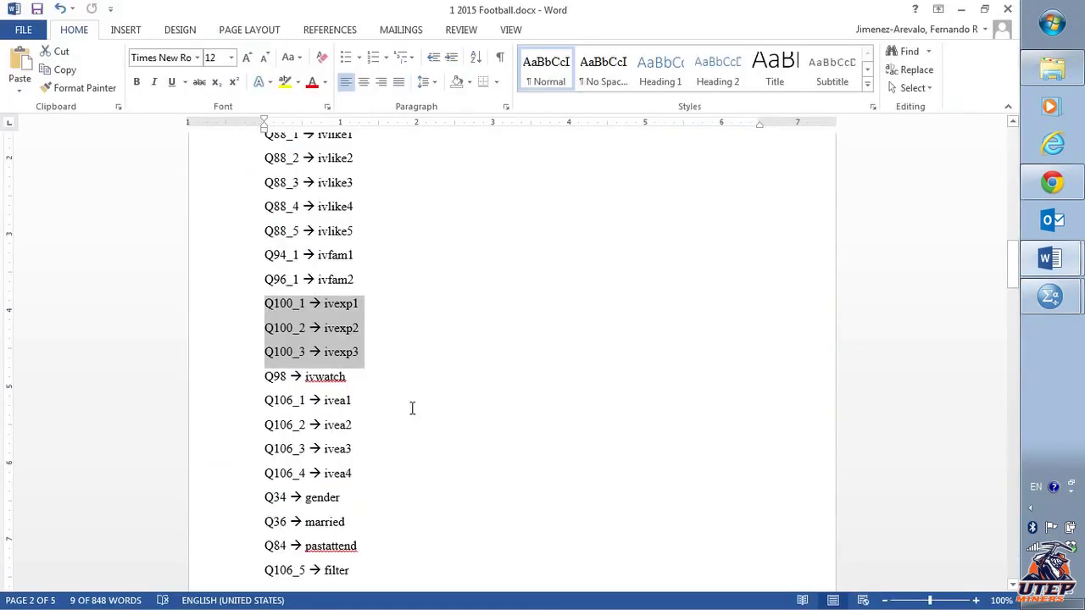
{"action": "scroll", "coordinate": [412, 409], "scroll_direction": "down", "scroll_amount": 1}
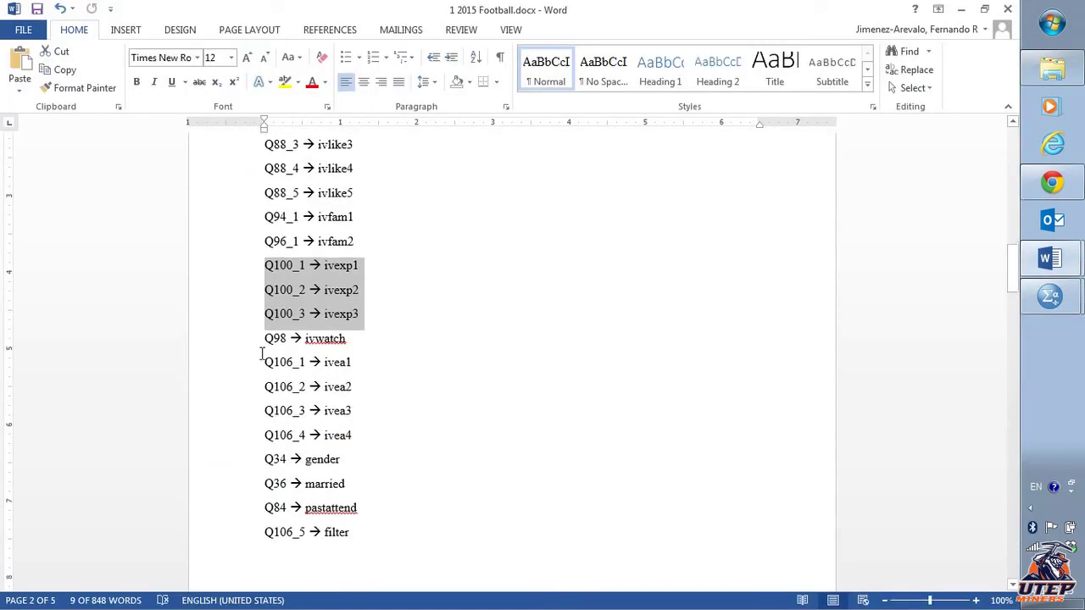
{"action": "left_click_drag", "start_coordinate": [267, 362], "coordinate": [381, 436]}
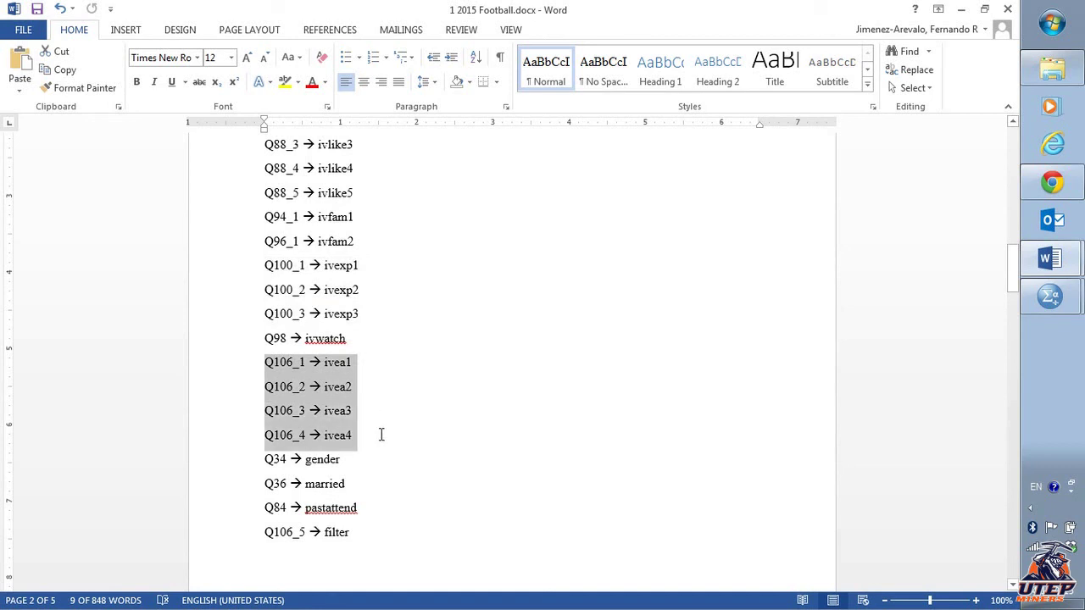
{"action": "scroll", "coordinate": [418, 373], "scroll_direction": "up", "scroll_amount": 15}
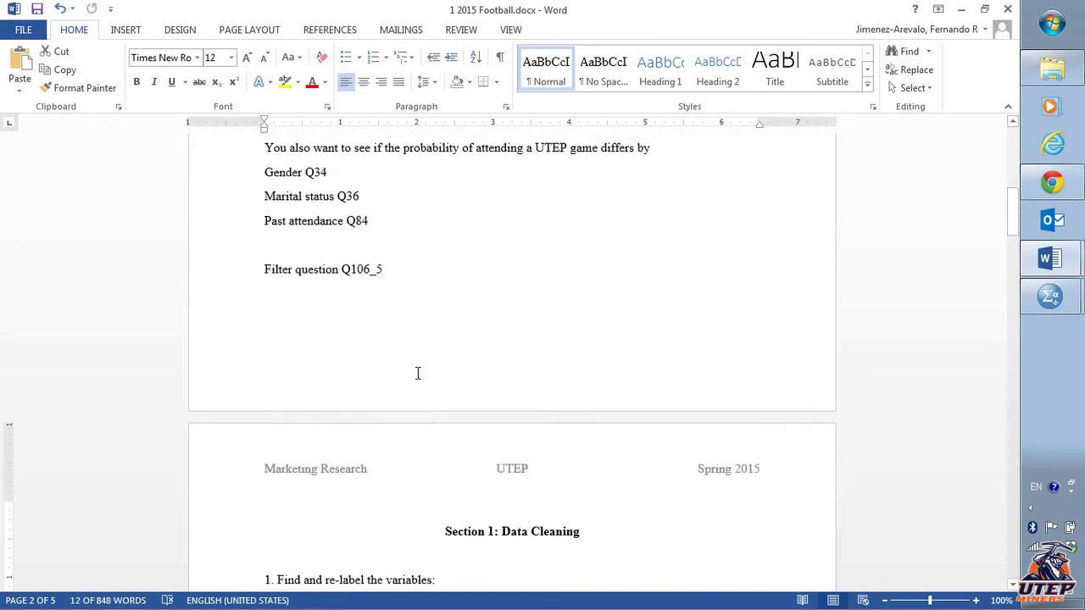
{"action": "scroll", "coordinate": [416, 373], "scroll_direction": "down", "scroll_amount": 15}
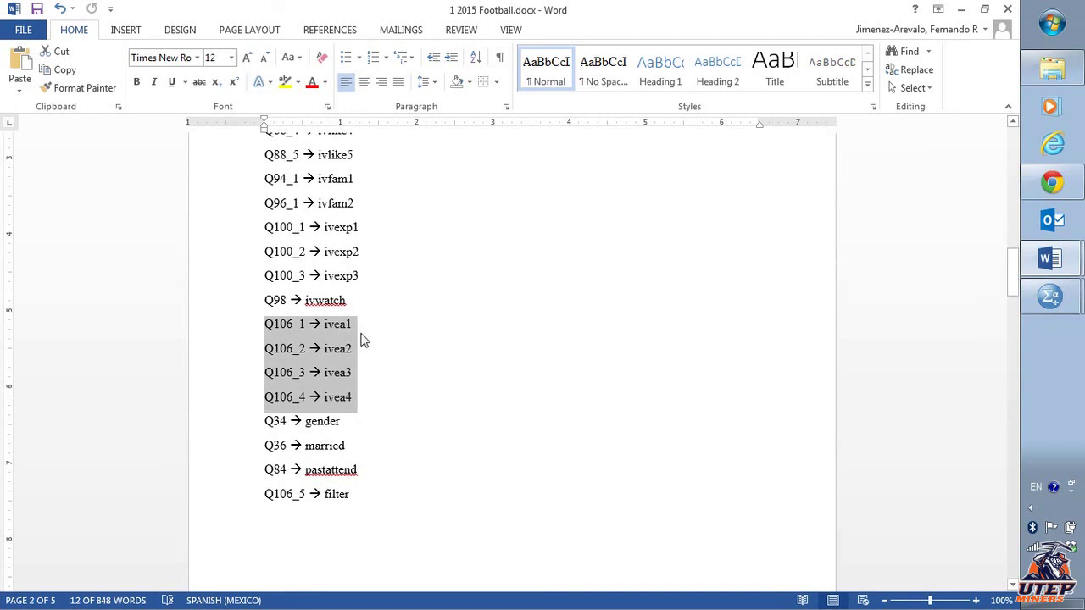
{"action": "key", "text": "alt+Tab"}
{"action": "scroll", "coordinate": [181, 409], "scroll_direction": "down", "scroll_amount": 2}
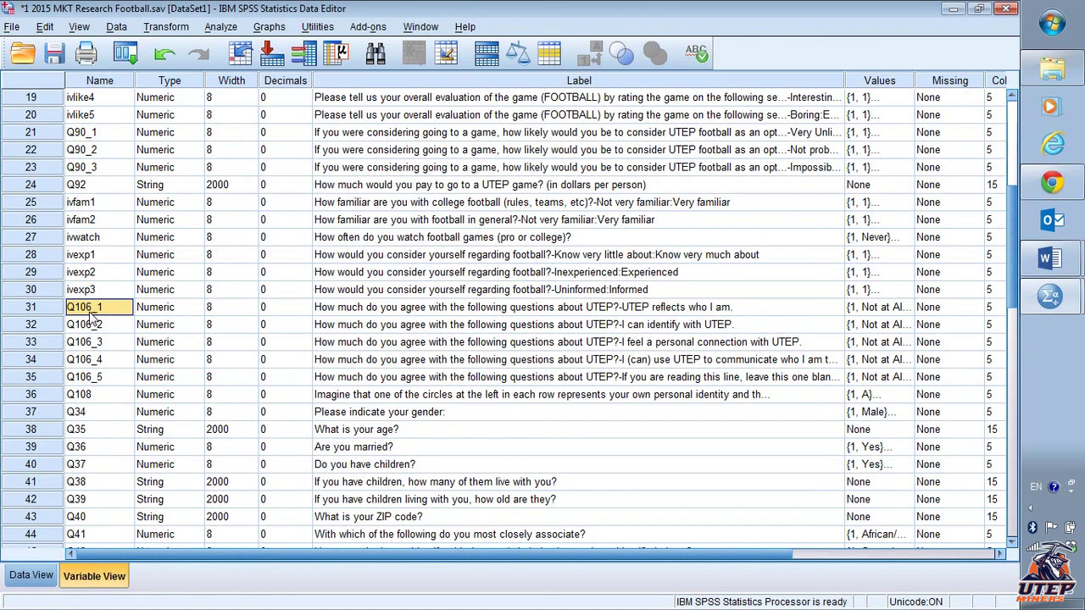
{"action": "type", "text": "ivea1"}
{"action": "key", "text": "Return"}
{"action": "type", "text": "ivea2"}
{"action": "key", "text": "Return"}
{"action": "type", "text": "ivea3"}
{"action": "key", "text": "Return"}
{"action": "type", "text": "ivea4"}
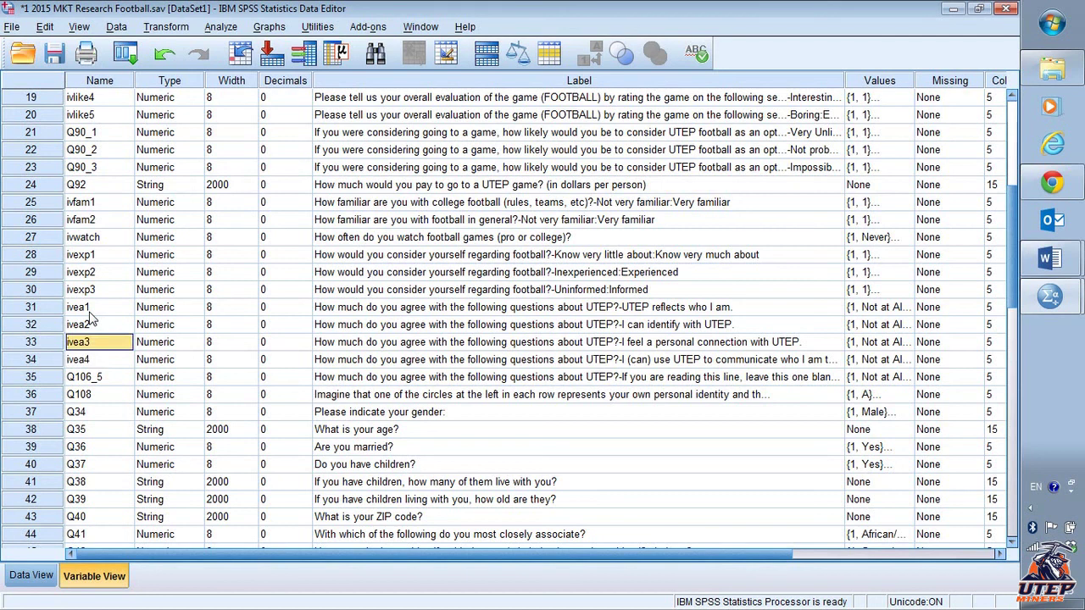
Rename Q34 as gender and Q36 as married, following the assignment's list of new names.
{"action": "key", "text": "alt+Tab"}
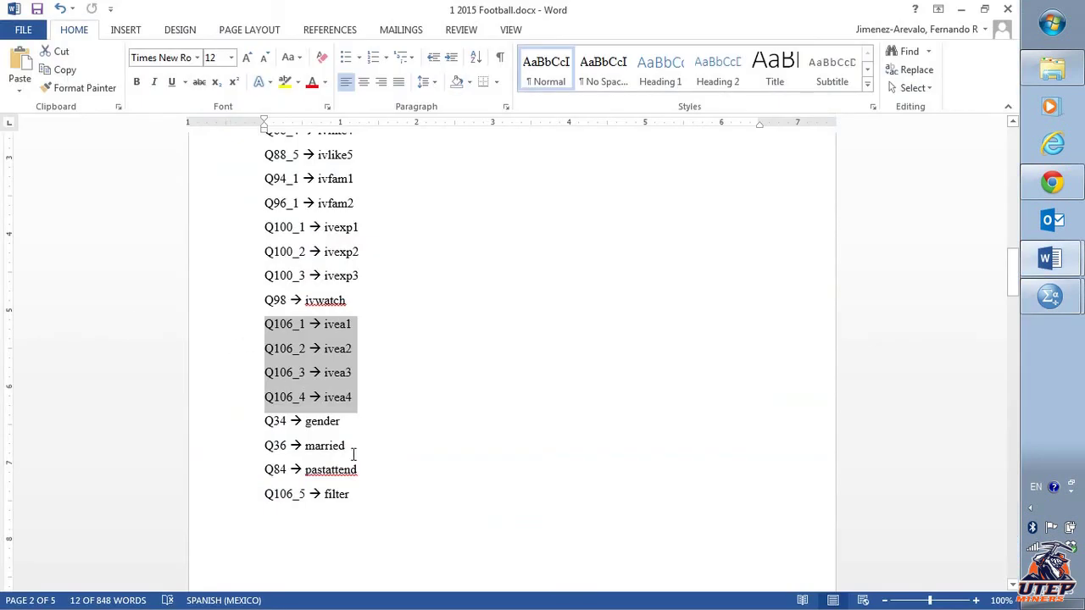
{"action": "key", "text": "alt+Tab"}
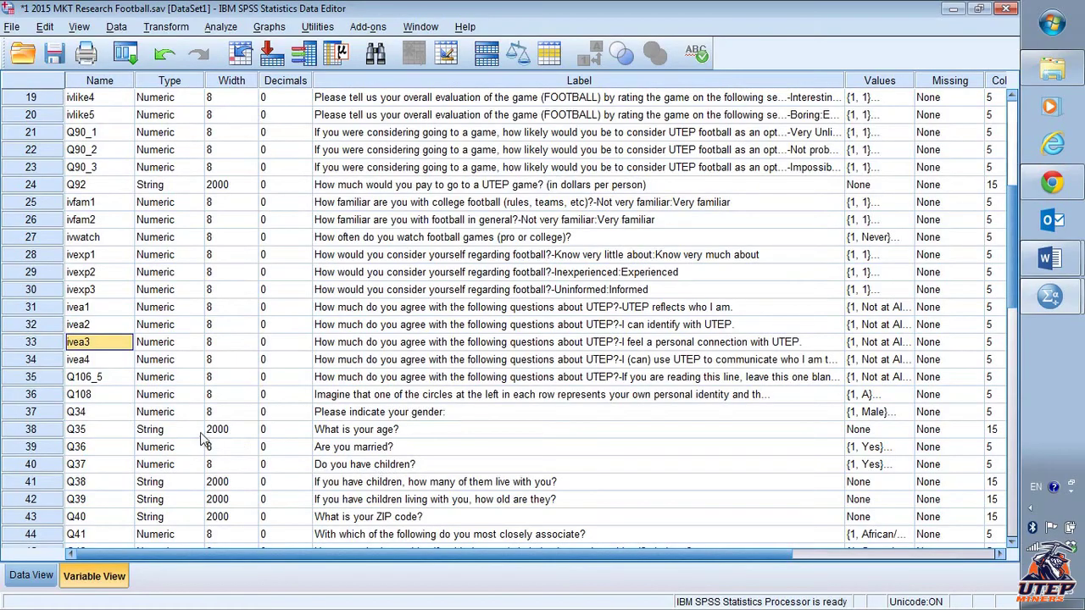
{"action": "left_click", "coordinate": [96, 411]}
{"action": "type", "text": "gender"}
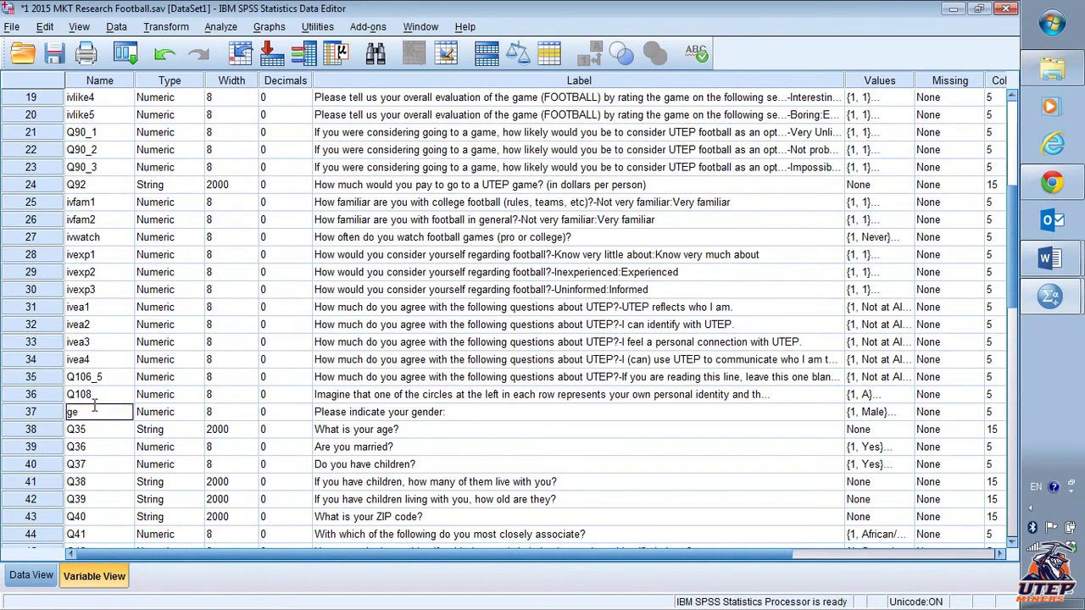
{"action": "key", "text": "Return"}
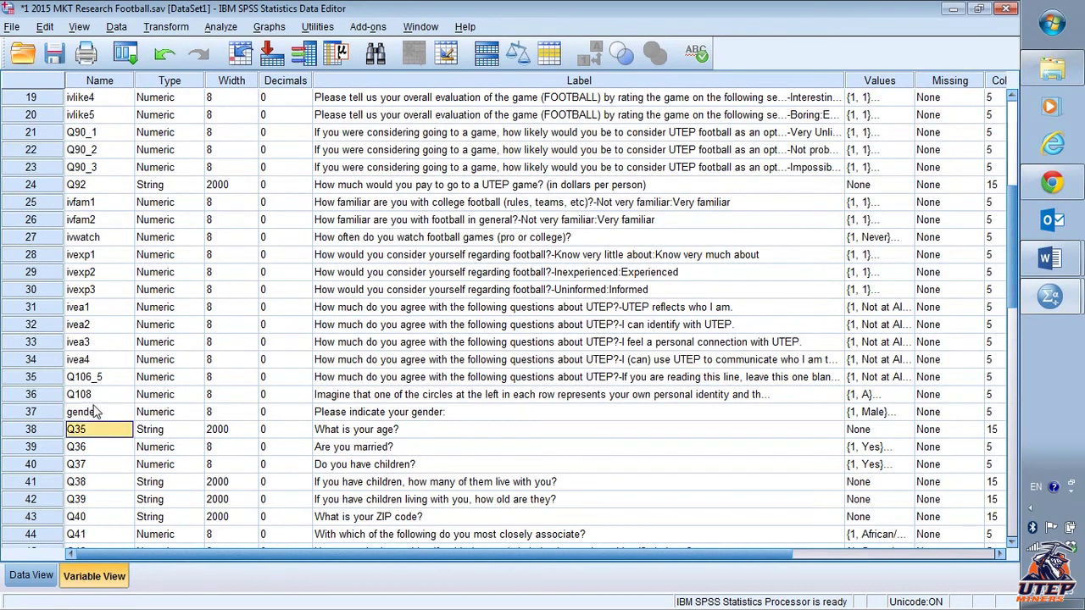
{"action": "key", "text": "Down"}
{"action": "type", "text": "married"}
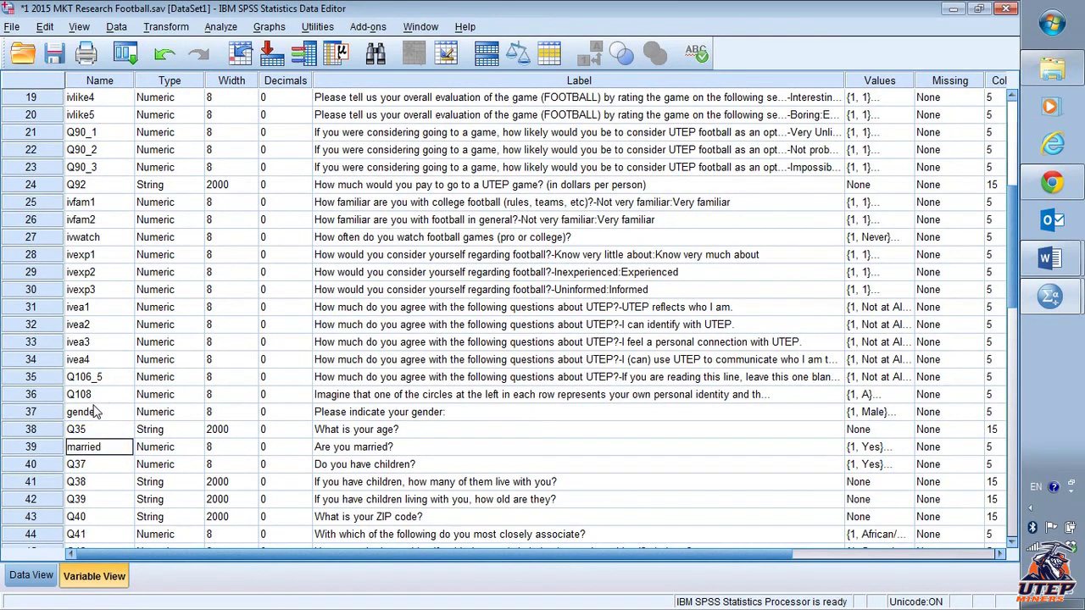
Rename the variable Q84, about ever having attended a UTEP game, as pastattend.
{"action": "scroll", "coordinate": [101, 395], "scroll_direction": "up", "scroll_amount": 6}
{"action": "left_click", "coordinate": [102, 307]}
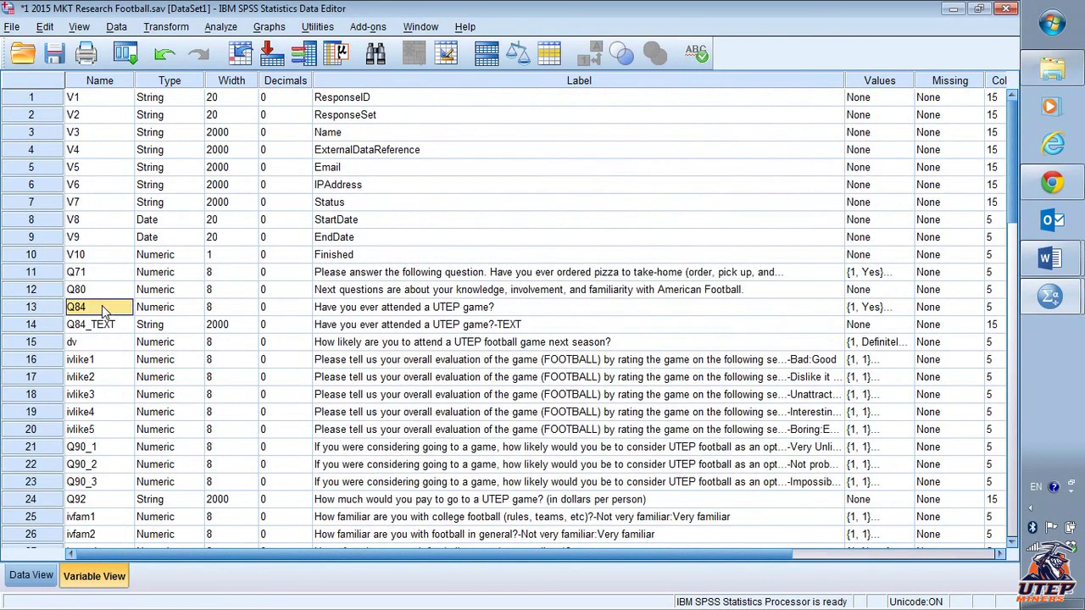
{"action": "type", "text": "pastattend"}
Look up the new name for Q106_5 in the Word assignment and rename that variable as filter in SPSS.
{"action": "key", "text": "alt+Tab"}
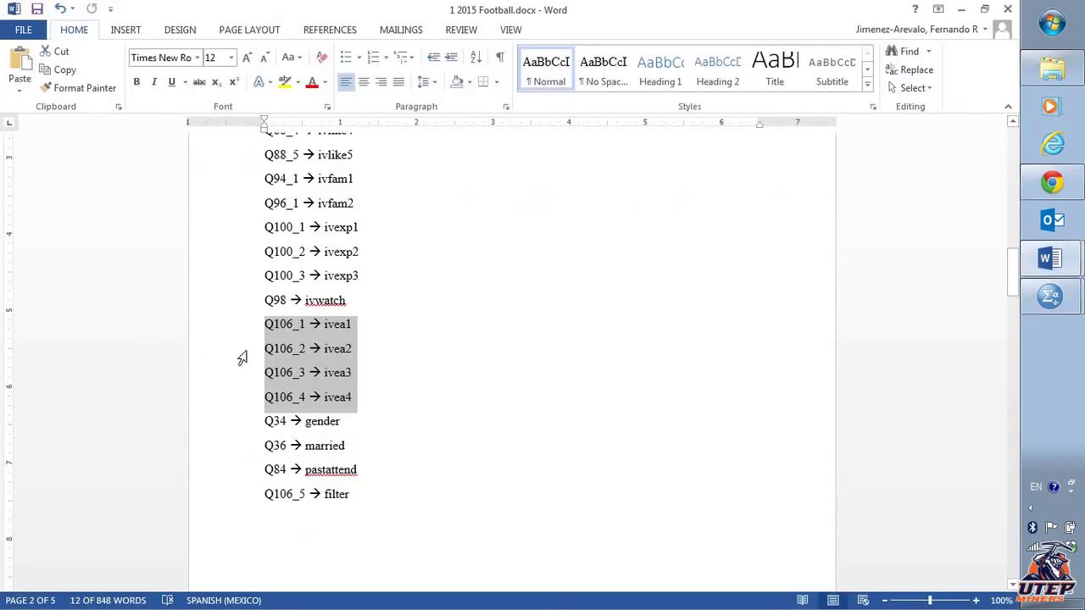
{"action": "left_click_drag", "start_coordinate": [368, 498], "coordinate": [243, 505]}
{"action": "key", "text": "alt+Tab"}
{"action": "scroll", "coordinate": [170, 447], "scroll_direction": "down", "scroll_amount": 2}
{"action": "scroll", "coordinate": [170, 447], "scroll_direction": "down", "scroll_amount": 3}
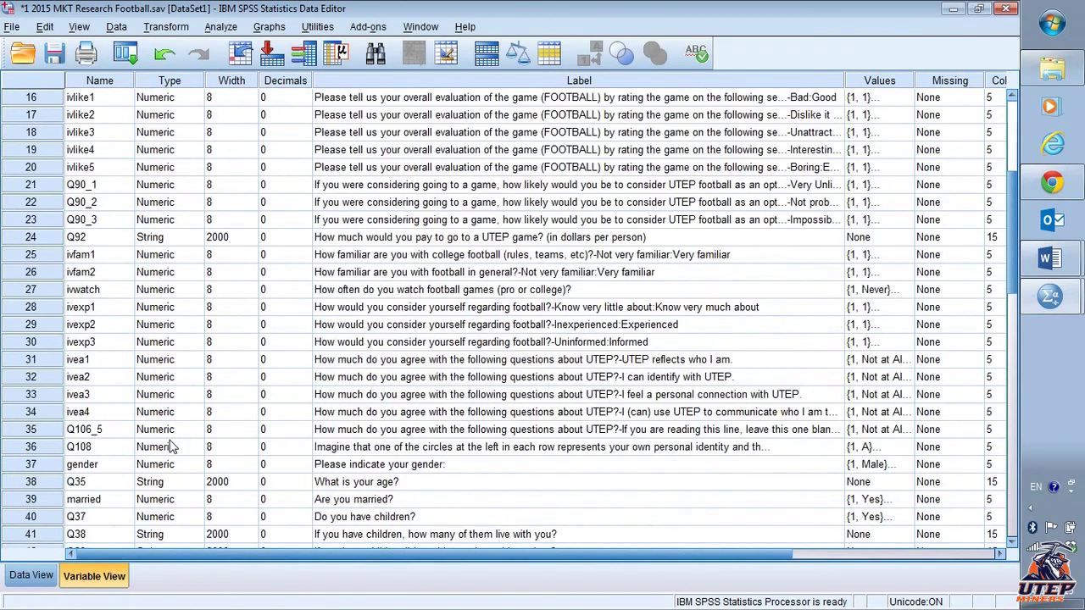
{"action": "left_click", "coordinate": [106, 429]}
{"action": "type", "text": "filter"}
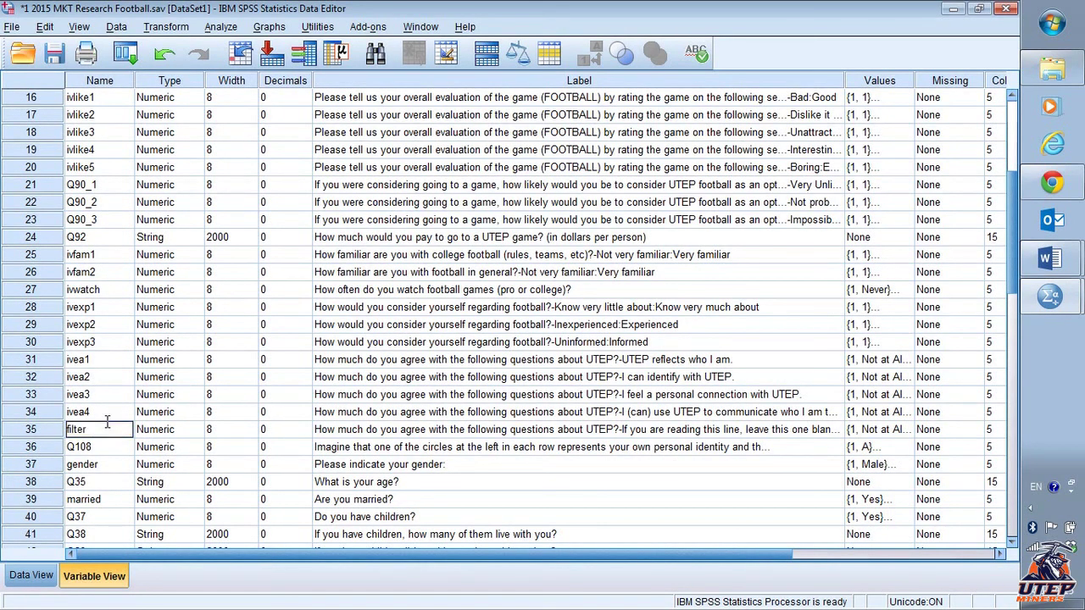
{"action": "key", "text": "Tab"}
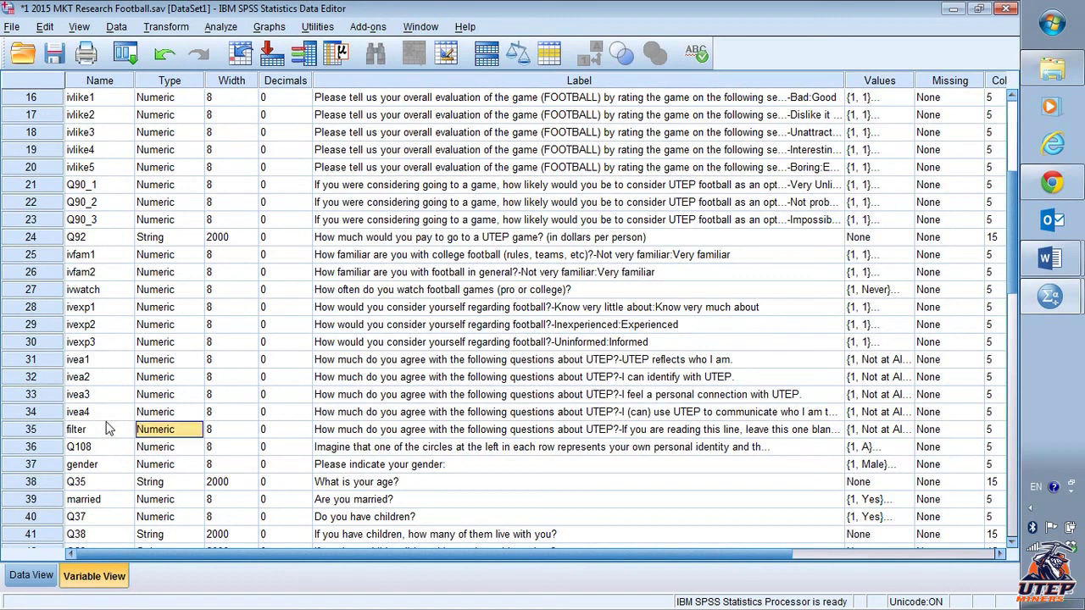
{"action": "key", "text": "Tab"}
{"action": "key", "text": "Tab"}
{"action": "key", "text": "Tab"}
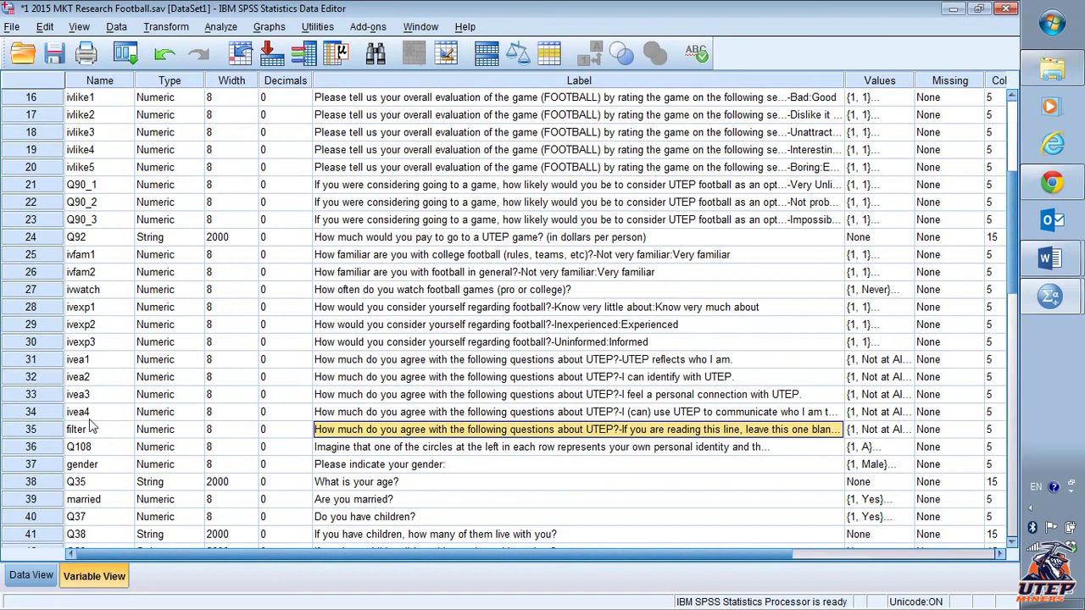
{"action": "left_click", "coordinate": [99, 429]}
{"action": "left_click", "coordinate": [364, 430]}
Review the renamed variables in SPSS and read section 2 of the Word assignment on excluding cases without a DV response.
{"action": "scroll", "coordinate": [365, 430], "scroll_direction": "up", "scroll_amount": 5}
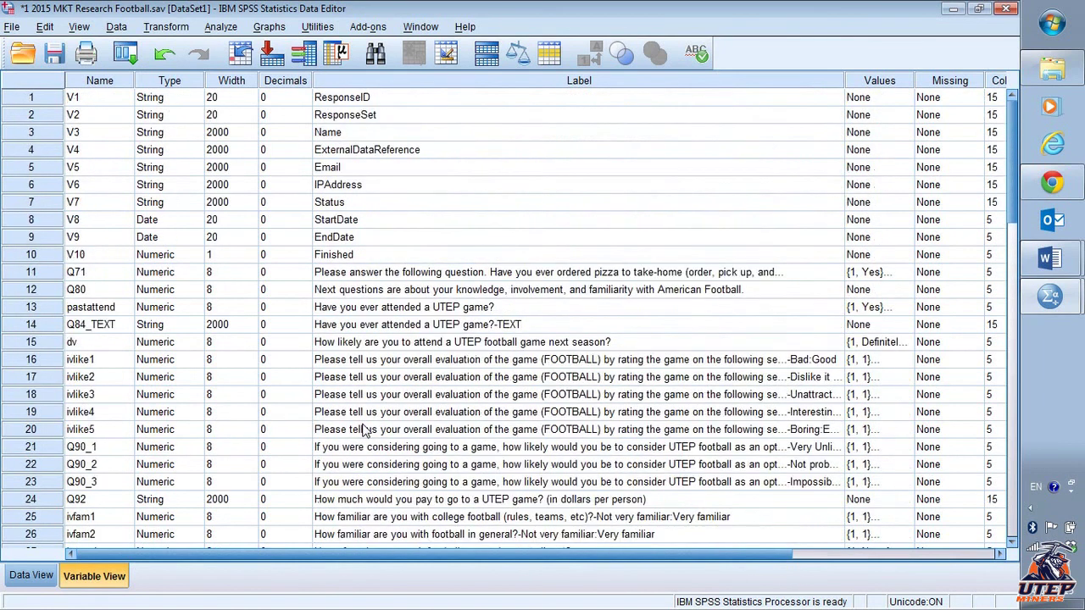
{"action": "scroll", "coordinate": [364, 430], "scroll_direction": "down", "scroll_amount": 1}
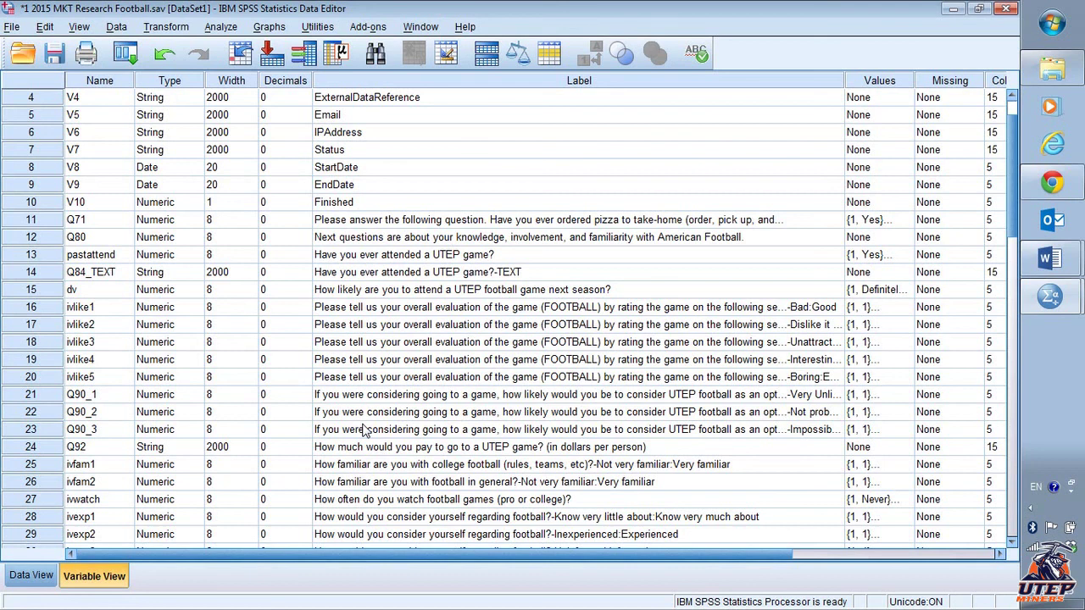
{"action": "scroll", "coordinate": [364, 430], "scroll_direction": "up", "scroll_amount": 1}
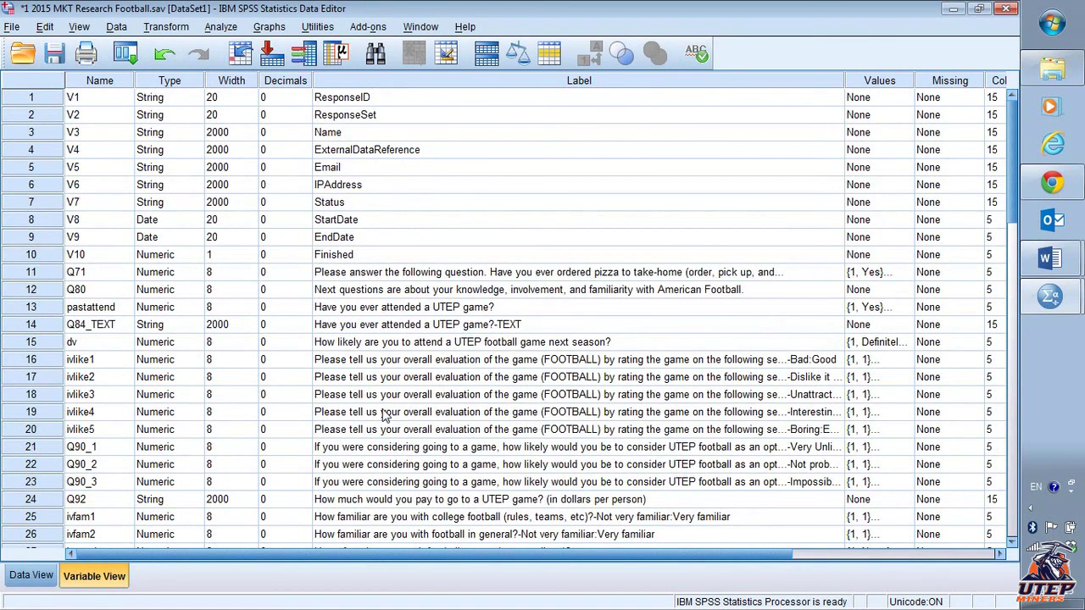
{"action": "key", "text": "alt+Tab"}
{"action": "scroll", "coordinate": [407, 398], "scroll_direction": "down", "scroll_amount": 8}
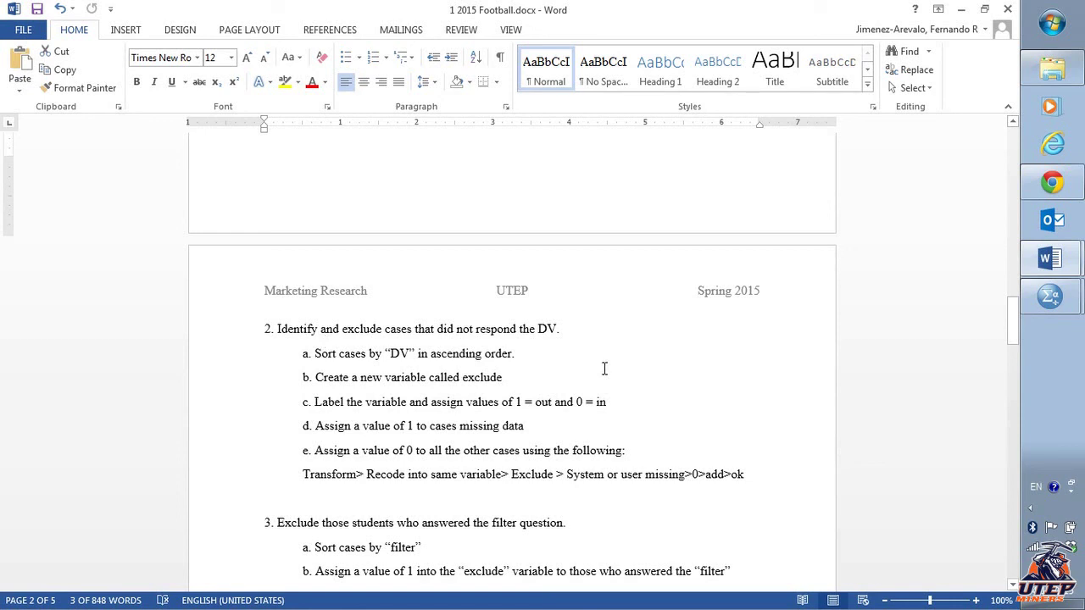
Return to SPSS and move the dv variable to the first row of the variable list.
{"action": "key", "text": "alt+Tab"}
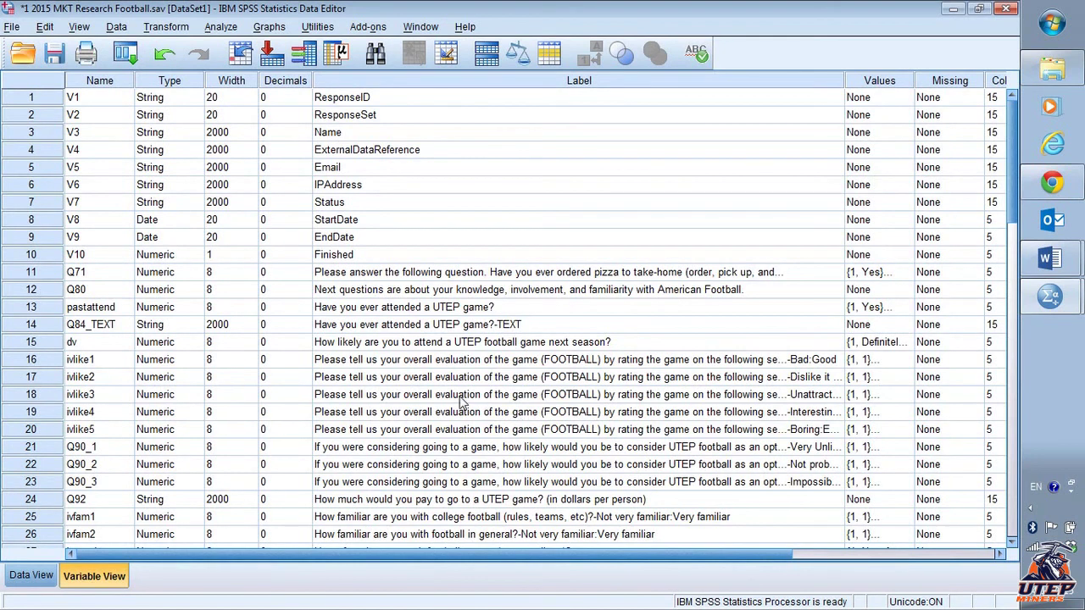
{"action": "left_click", "coordinate": [35, 346]}
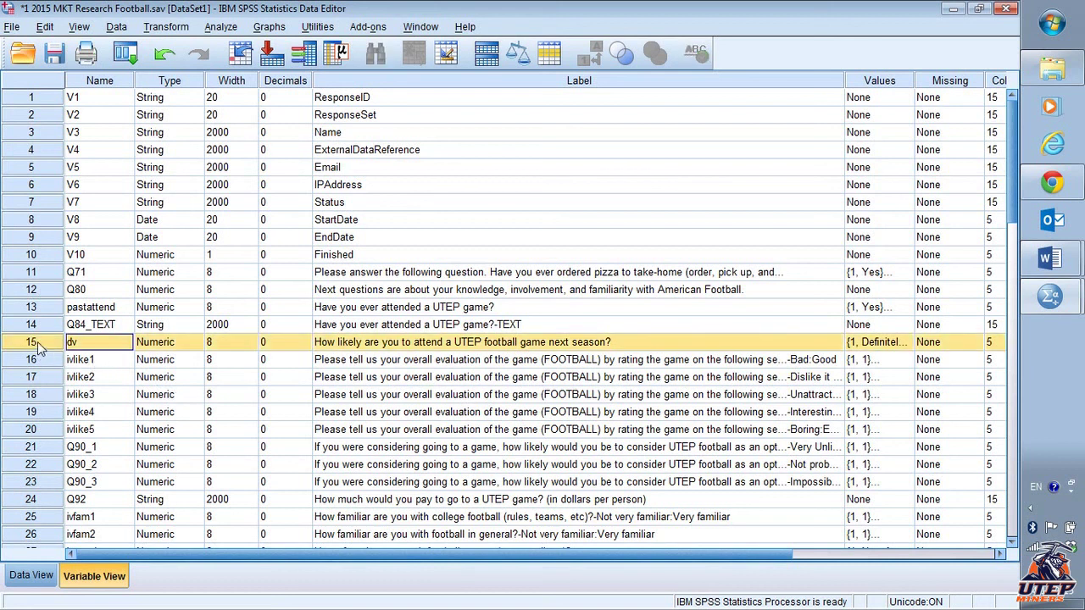
{"action": "mouse_move", "coordinate": [35, 348]}
{"action": "left_mouse_down"}
{"action": "mouse_move", "coordinate": [72, 193]}
{"action": "mouse_move", "coordinate": [47, 93]}
{"action": "mouse_move", "coordinate": [38, 351]}
{"action": "left_mouse_up"}
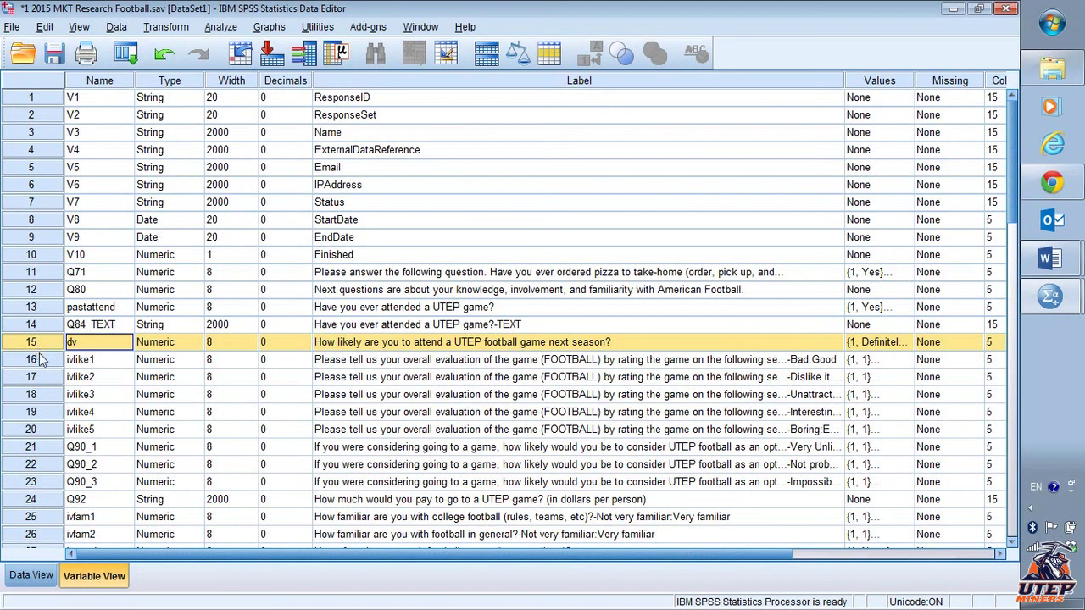
{"action": "left_click", "coordinate": [110, 360]}
{"action": "left_click", "coordinate": [108, 344]}
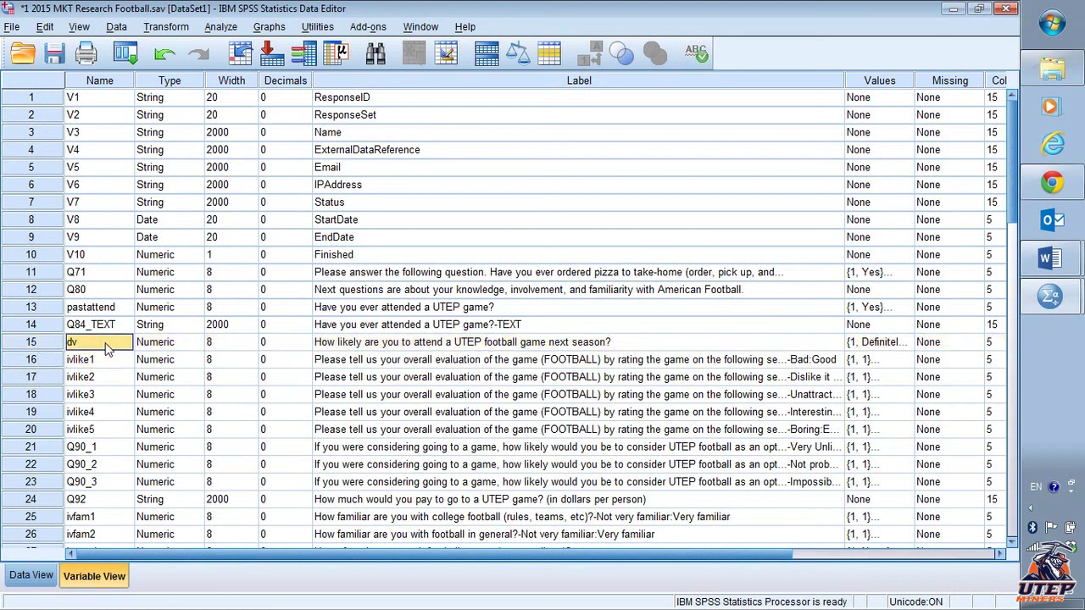
{"action": "left_click", "coordinate": [34, 346]}
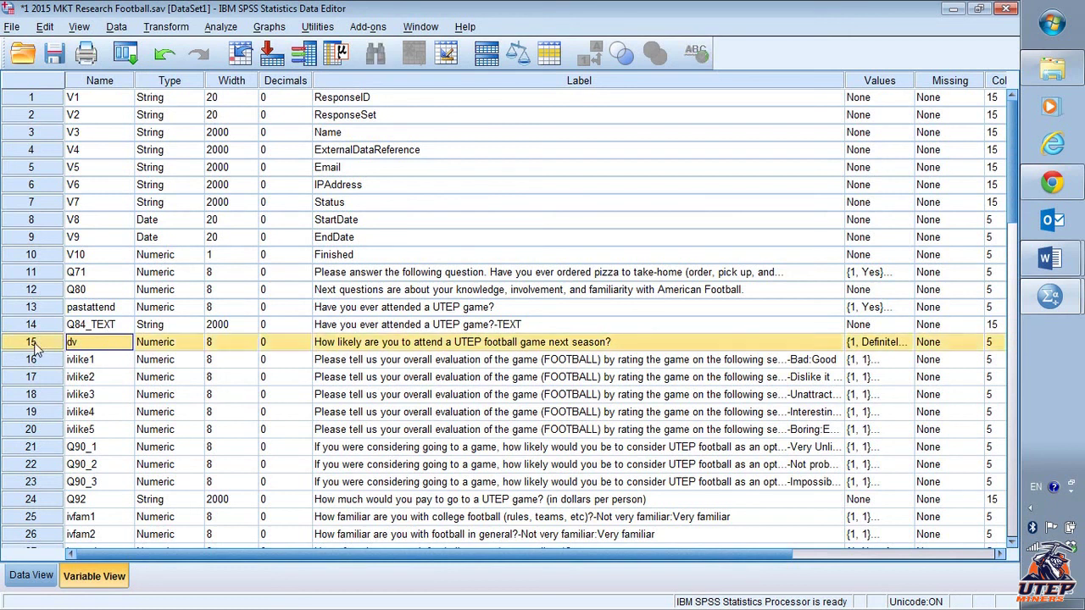
{"action": "left_click", "coordinate": [117, 347]}
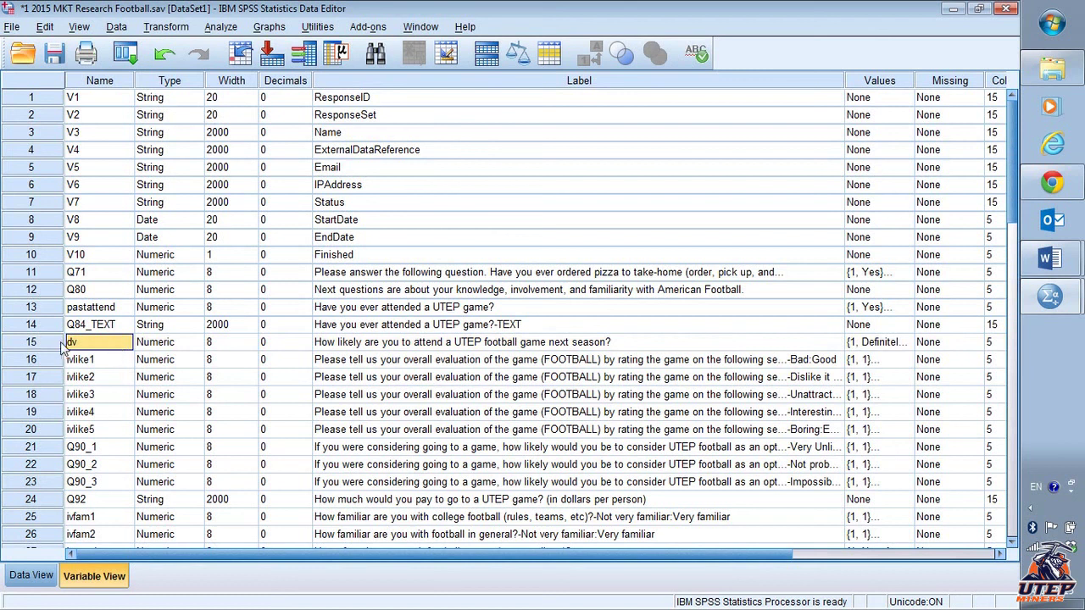
{"action": "left_click", "coordinate": [34, 346]}
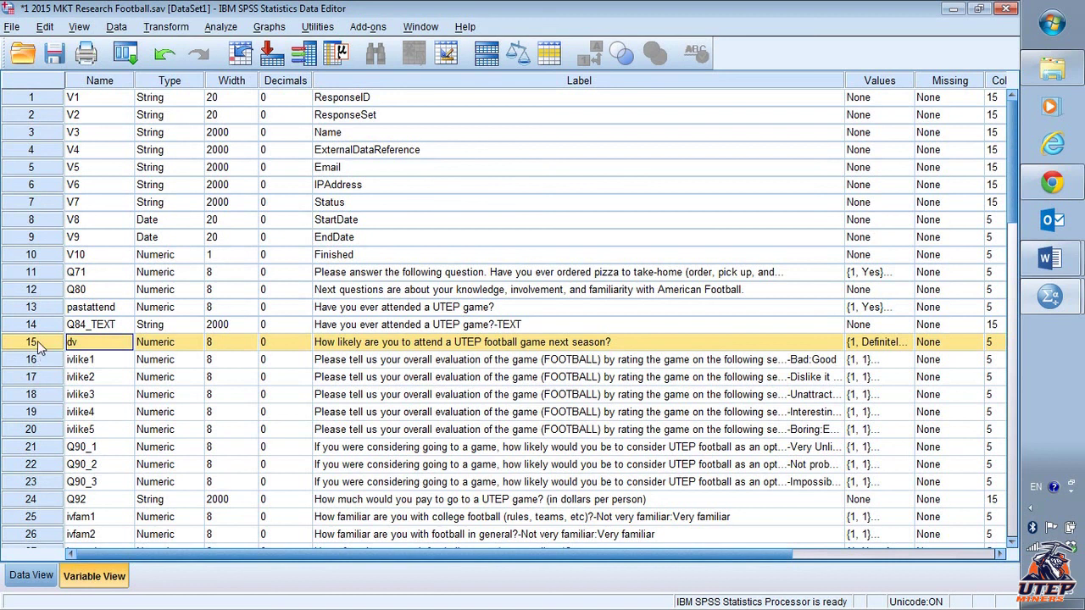
{"action": "left_click_drag", "start_coordinate": [37, 342], "coordinate": [39, 345]}
{"action": "left_click_drag", "start_coordinate": [39, 346], "coordinate": [39, 97]}
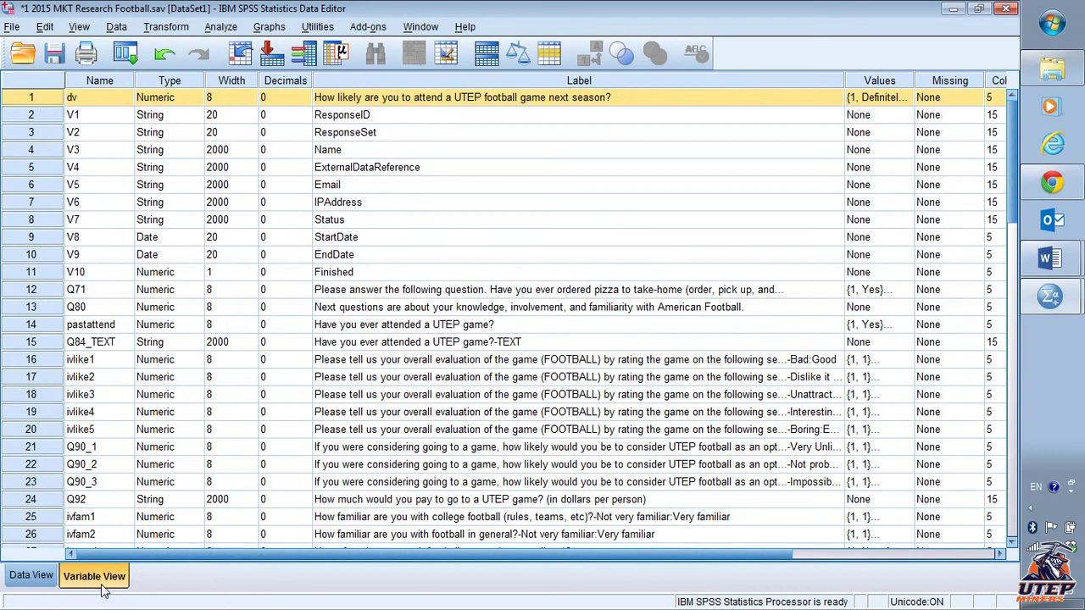
Show the case data in SPSS and check the assignment's instruction 2a in Word on how to sort the cases.
{"action": "left_click", "coordinate": [31, 576]}
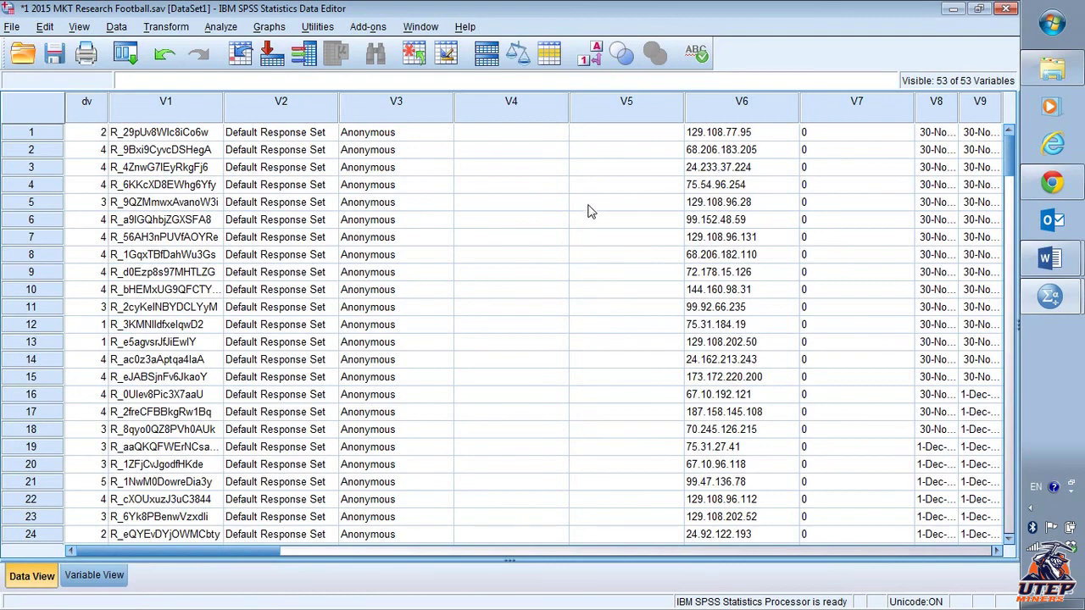
{"action": "mouse_move", "coordinate": [273, 562]}
{"action": "left_mouse_down"}
{"action": "mouse_move", "coordinate": [735, 535]}
{"action": "mouse_move", "coordinate": [253, 568]}
{"action": "left_mouse_up"}
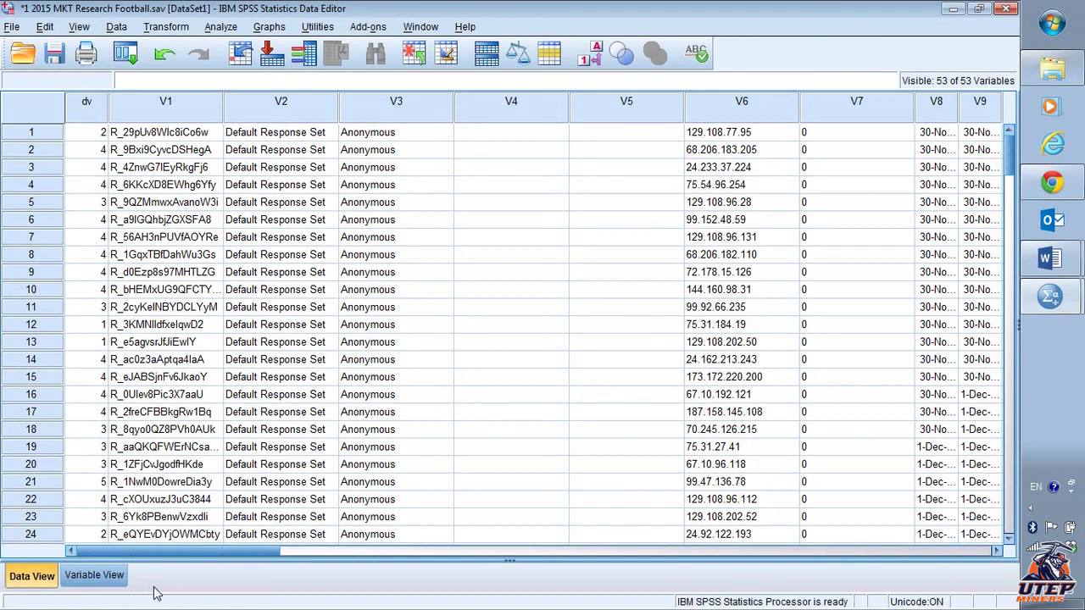
{"action": "key", "text": "alt+Tab"}
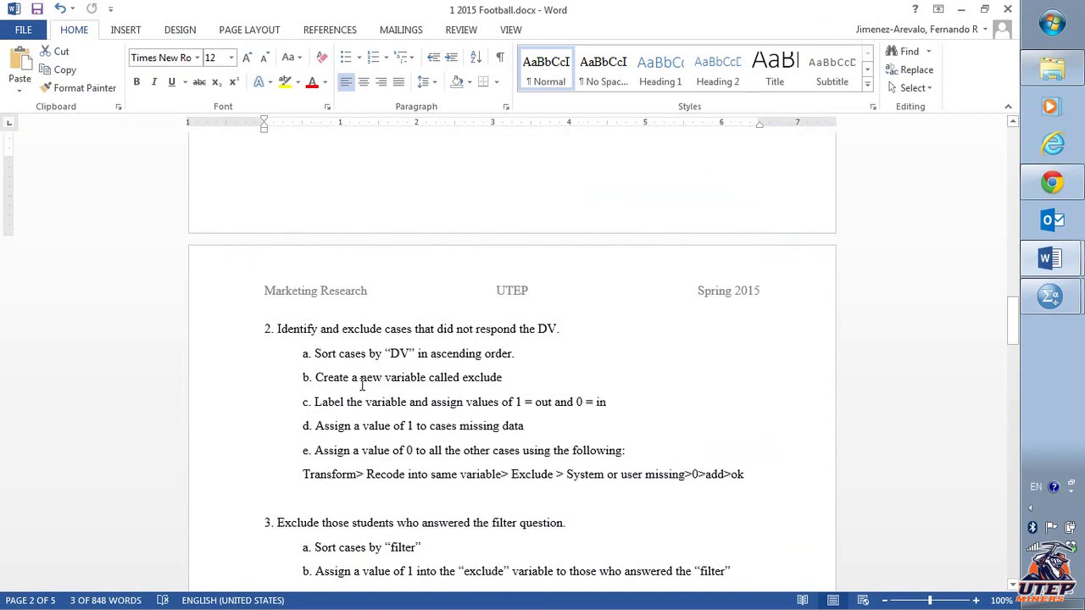
{"action": "left_click_drag", "start_coordinate": [313, 353], "coordinate": [594, 361]}
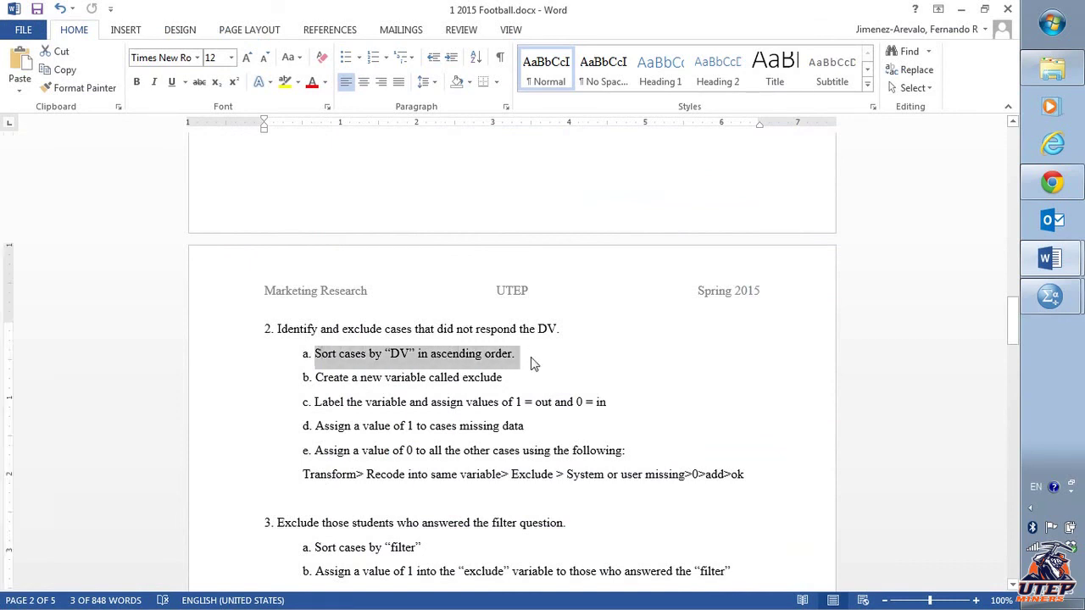
{"action": "key", "text": "alt+Tab"}
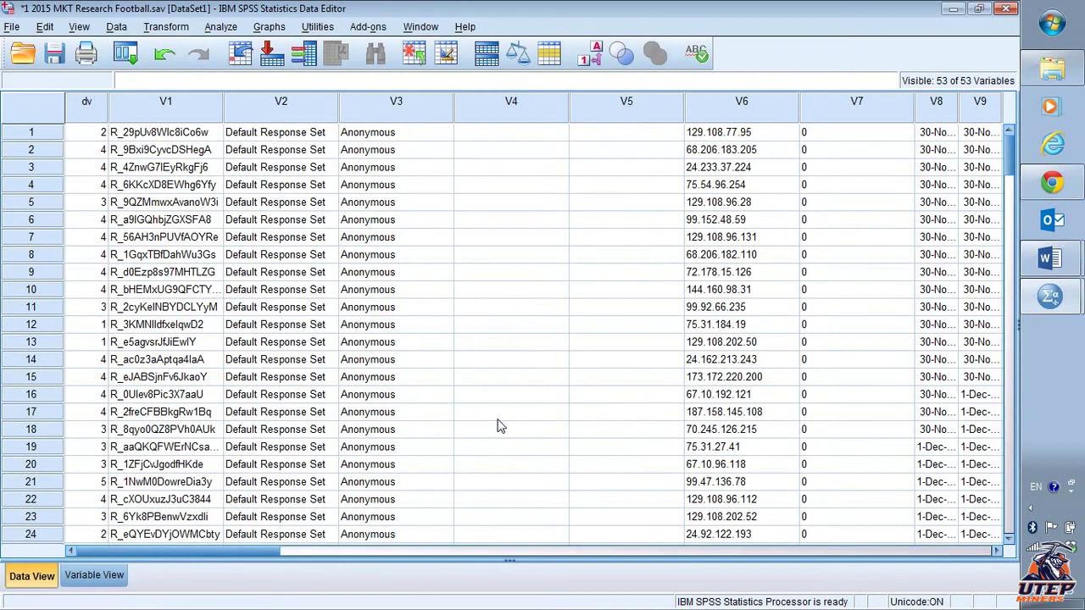
Open Sort Cases and display the available variables by name instead of label.
{"action": "left_click", "coordinate": [117, 28]}
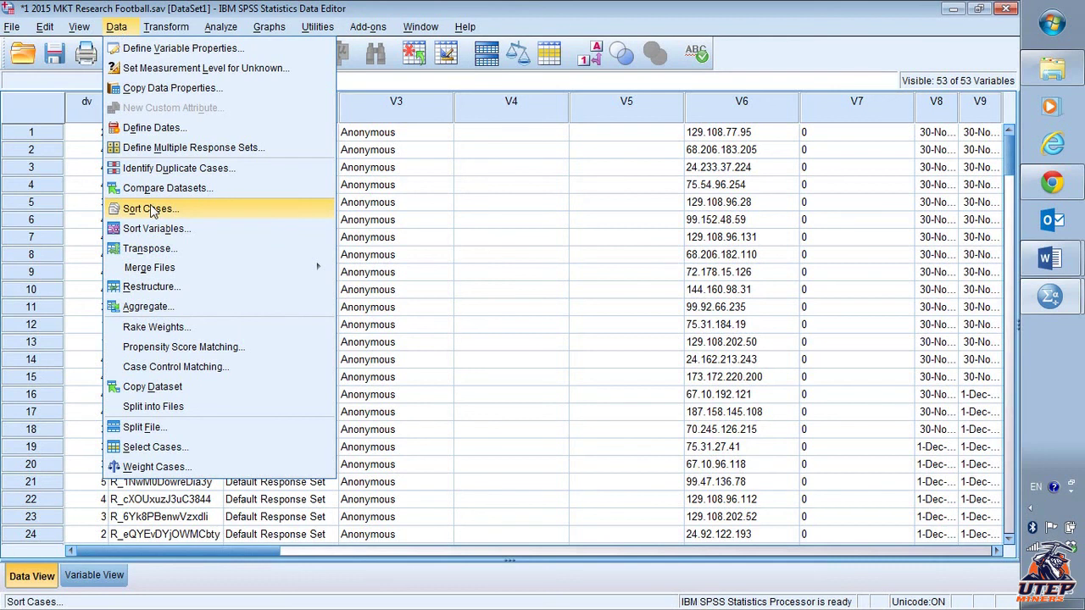
{"action": "left_click", "coordinate": [150, 208]}
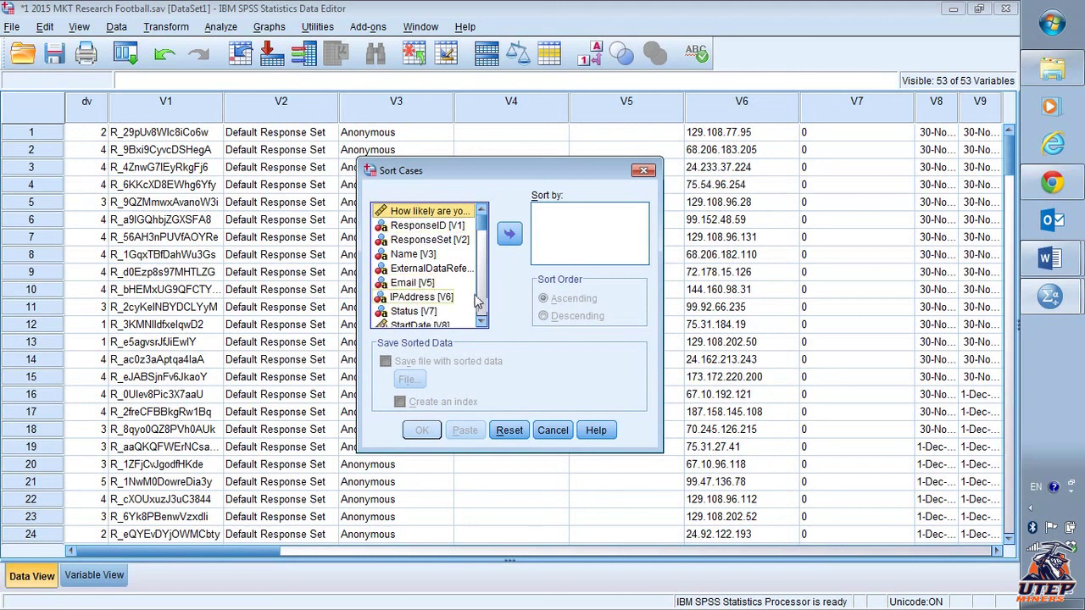
{"action": "left_click_drag", "start_coordinate": [482, 222], "coordinate": [483, 233]}
{"action": "left_click_drag", "start_coordinate": [480, 263], "coordinate": [479, 268]}
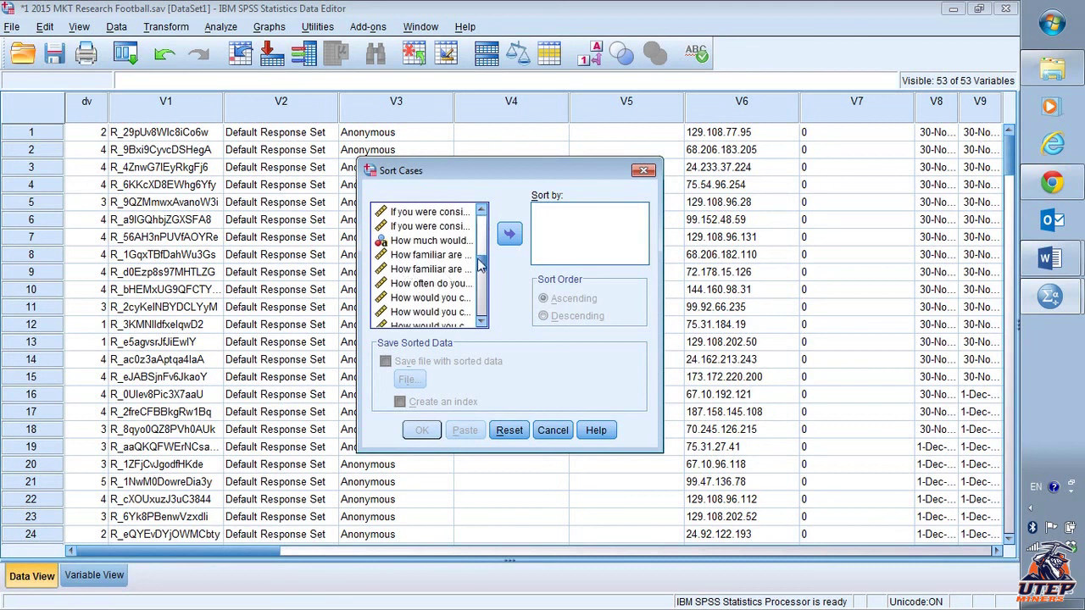
{"action": "left_click_drag", "start_coordinate": [489, 269], "coordinate": [485, 226]}
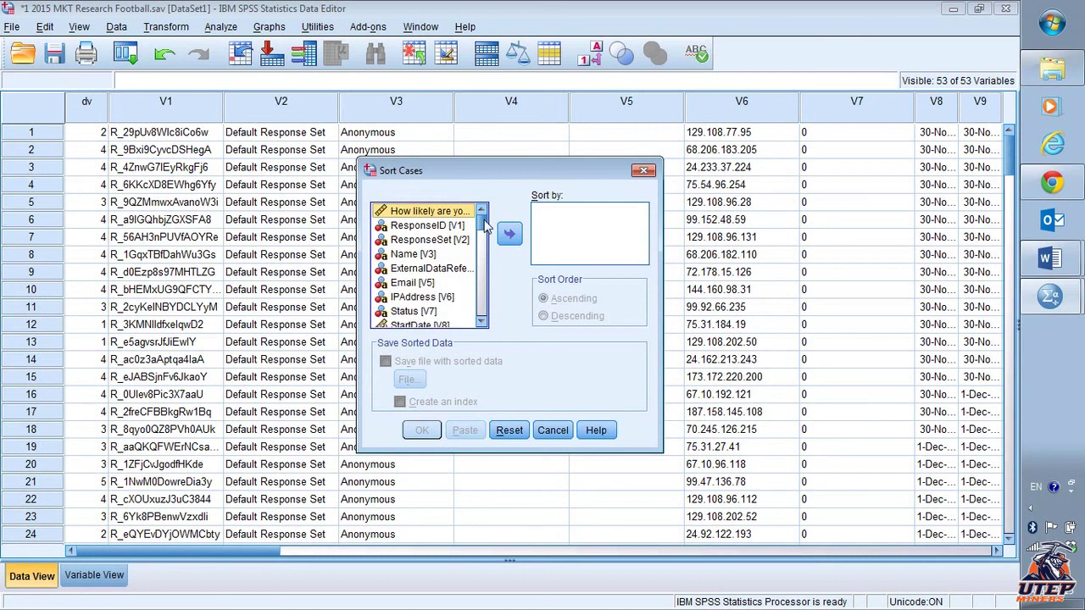
{"action": "left_click", "coordinate": [410, 212]}
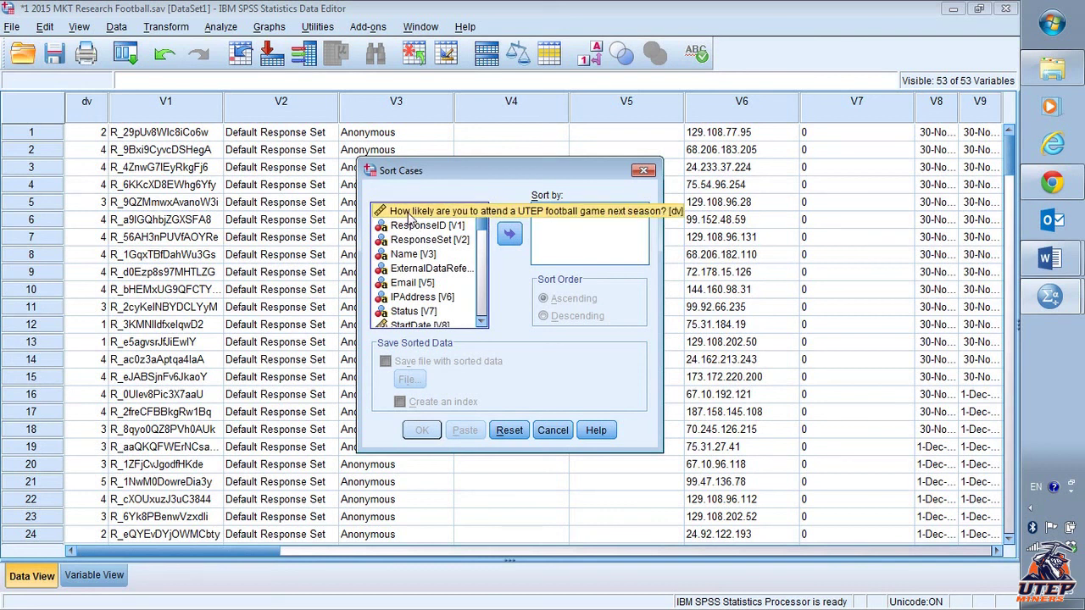
{"action": "right_click", "coordinate": [411, 225]}
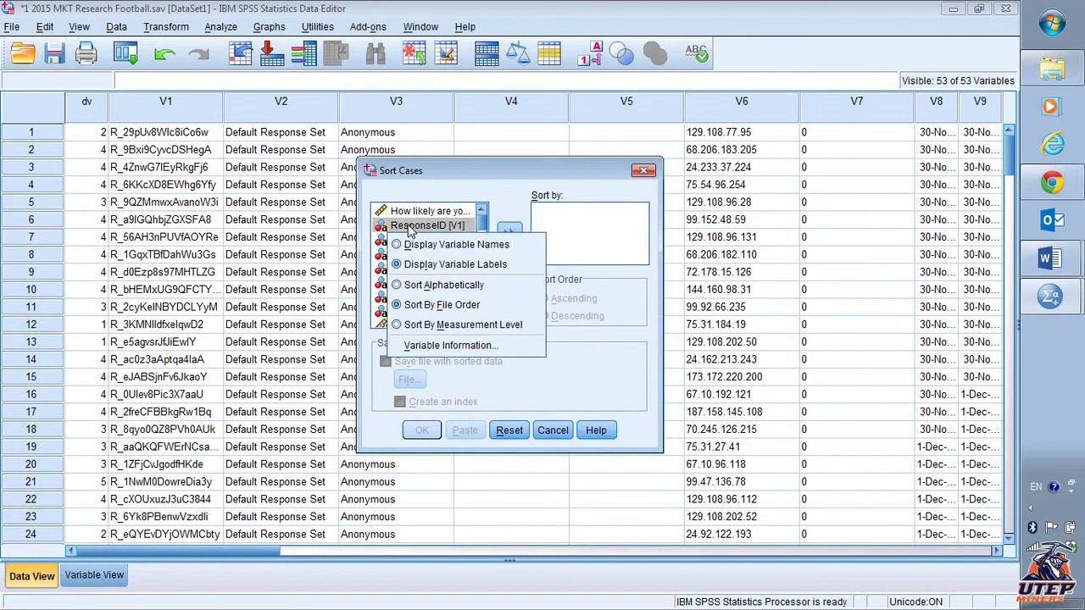
{"action": "left_click", "coordinate": [423, 246]}
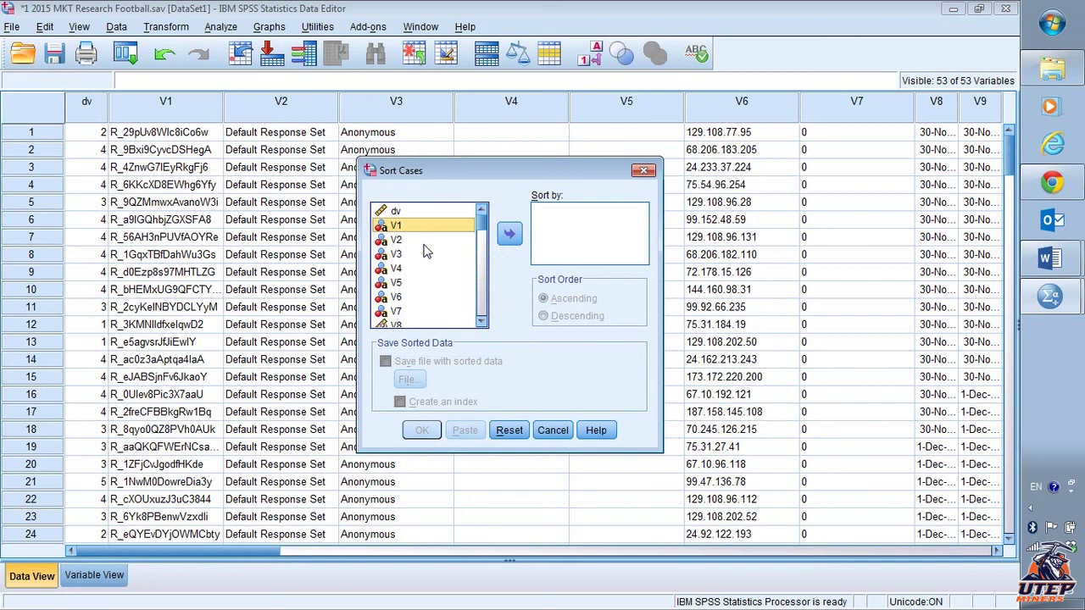
Sort the cases by dv in ascending order and check the logged sort command in the output.
{"action": "mouse_move", "coordinate": [480, 222]}
{"action": "left_mouse_down"}
{"action": "mouse_move", "coordinate": [481, 284]}
{"action": "mouse_move", "coordinate": [480, 222]}
{"action": "left_mouse_up"}
{"action": "left_click", "coordinate": [397, 211]}
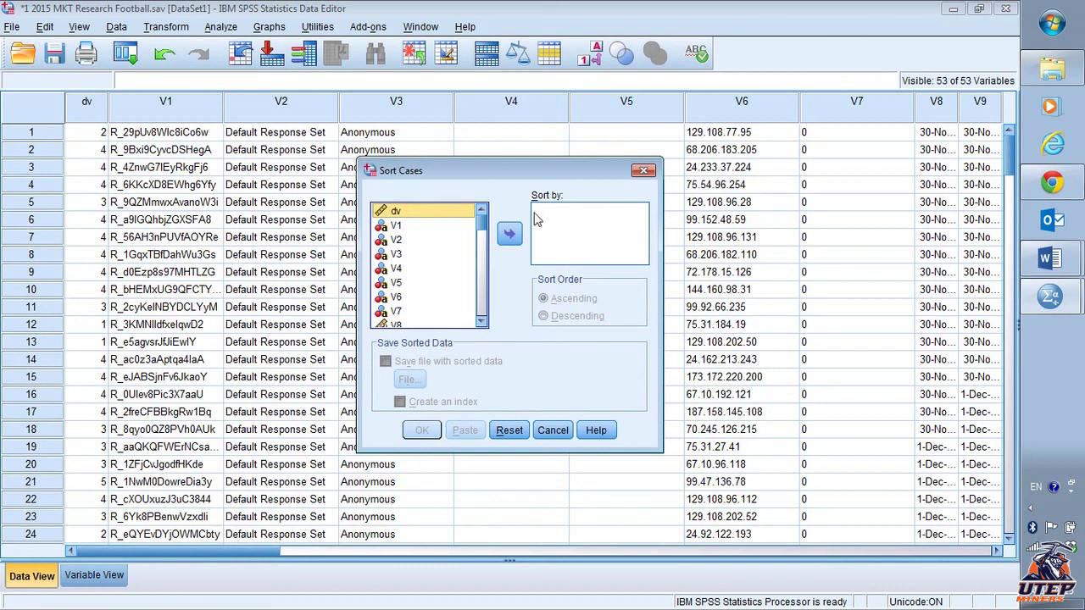
{"action": "left_click_drag", "start_coordinate": [440, 213], "coordinate": [480, 222]}
{"action": "left_click", "coordinate": [511, 237]}
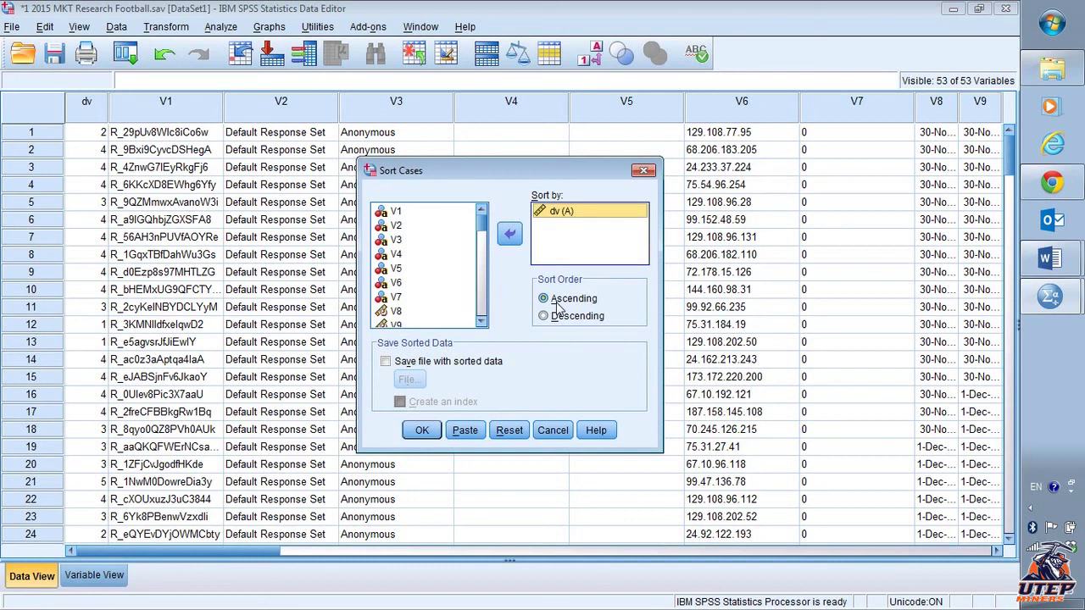
{"action": "left_click", "coordinate": [421, 431]}
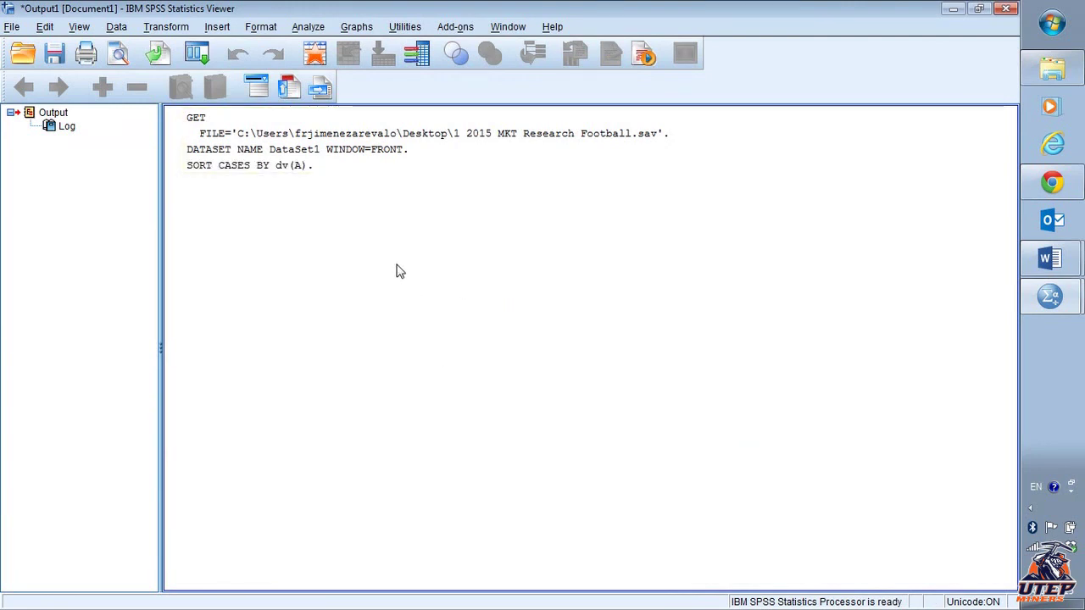
{"action": "left_click", "coordinate": [204, 172]}
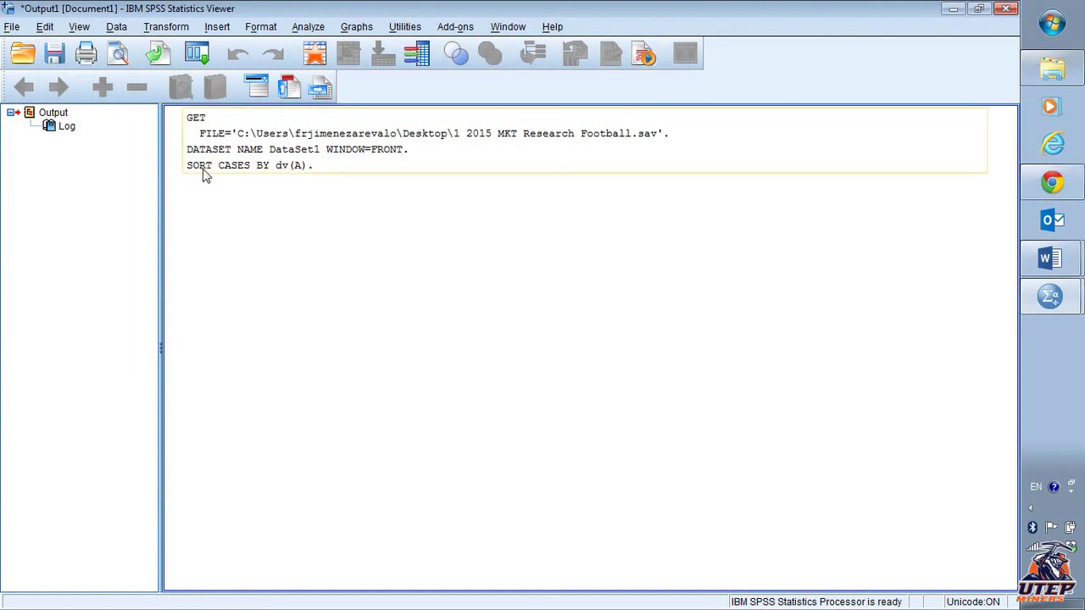
{"action": "left_click", "coordinate": [498, 203]}
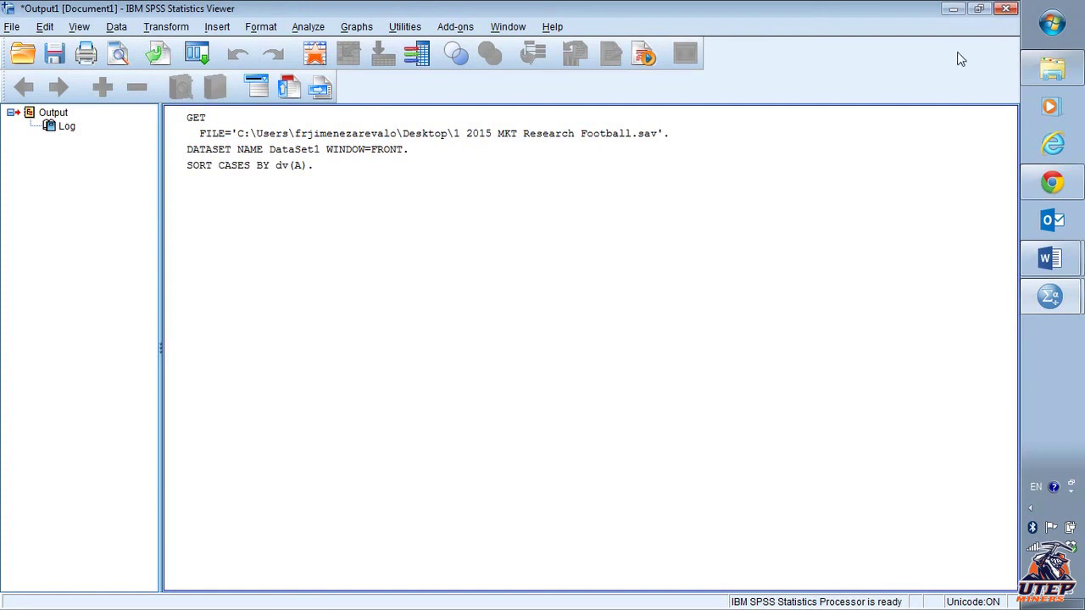
Return to the case data and examine which cases at the start of the sorted file have no dv value.
{"action": "left_click", "coordinate": [953, 9]}
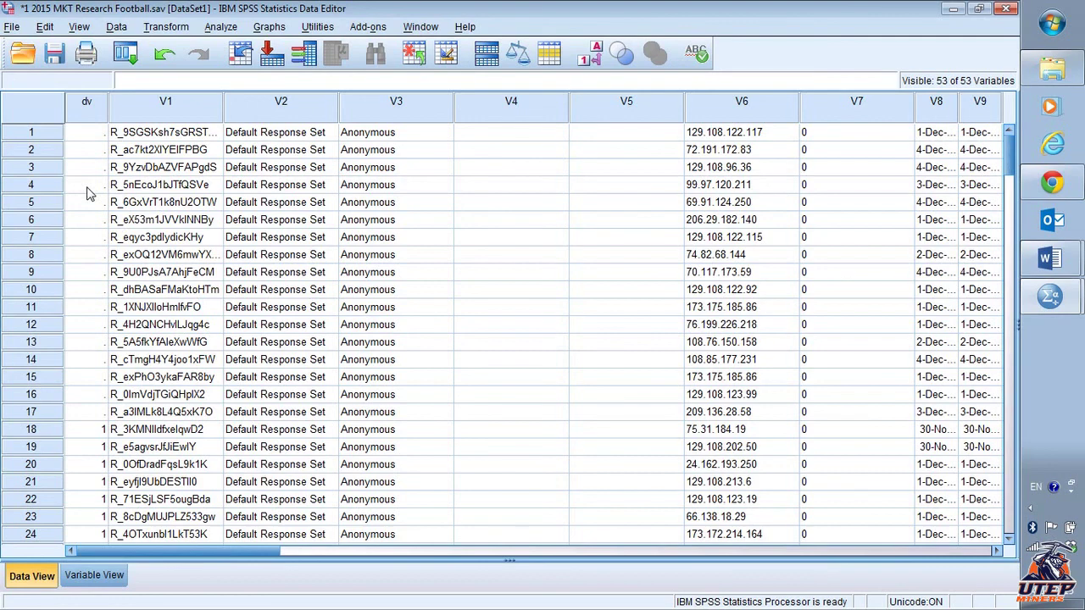
{"action": "scroll", "coordinate": [87, 194], "scroll_direction": "down", "scroll_amount": 9}
{"action": "scroll", "coordinate": [86, 193], "scroll_direction": "down", "scroll_amount": 9}
{"action": "scroll", "coordinate": [86, 193], "scroll_direction": "up", "scroll_amount": 18}
{"action": "left_click", "coordinate": [92, 414]}
{"action": "left_click_drag", "start_coordinate": [90, 394], "coordinate": [90, 341]}
{"action": "left_click", "coordinate": [92, 325]}
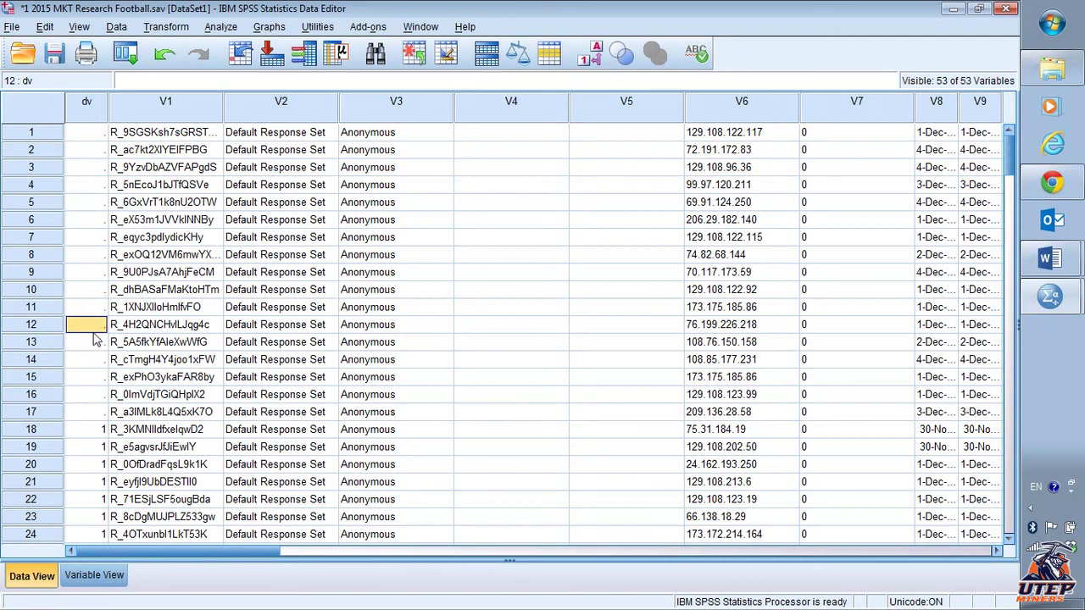
{"action": "scroll", "coordinate": [95, 339], "scroll_direction": "down", "scroll_amount": 2}
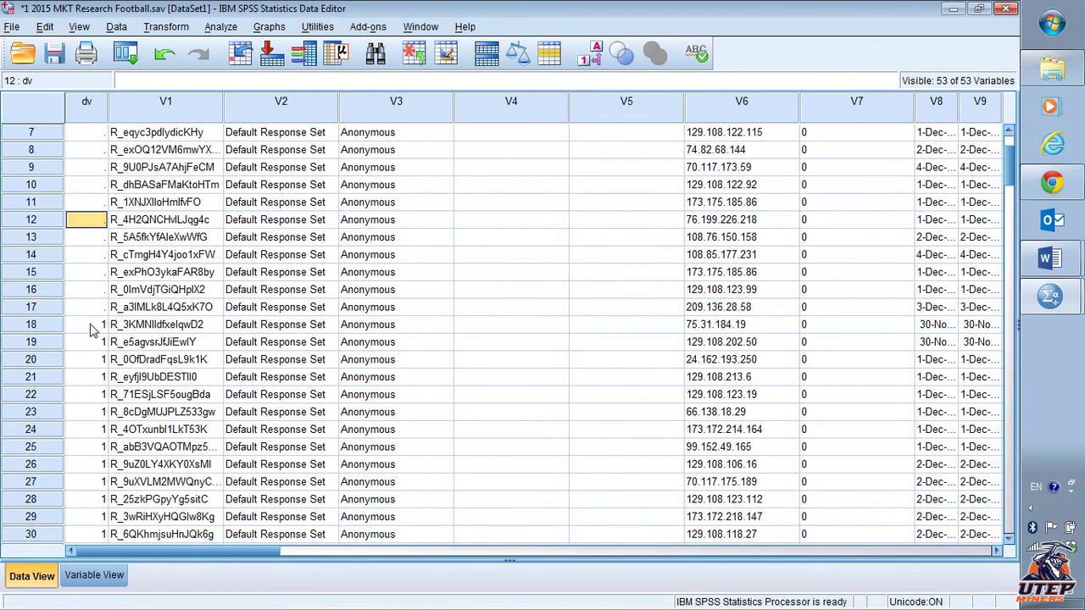
{"action": "scroll", "coordinate": [93, 330], "scroll_direction": "down", "scroll_amount": 2}
{"action": "scroll", "coordinate": [90, 322], "scroll_direction": "down", "scroll_amount": 1}
{"action": "scroll", "coordinate": [90, 315], "scroll_direction": "up", "scroll_amount": 2}
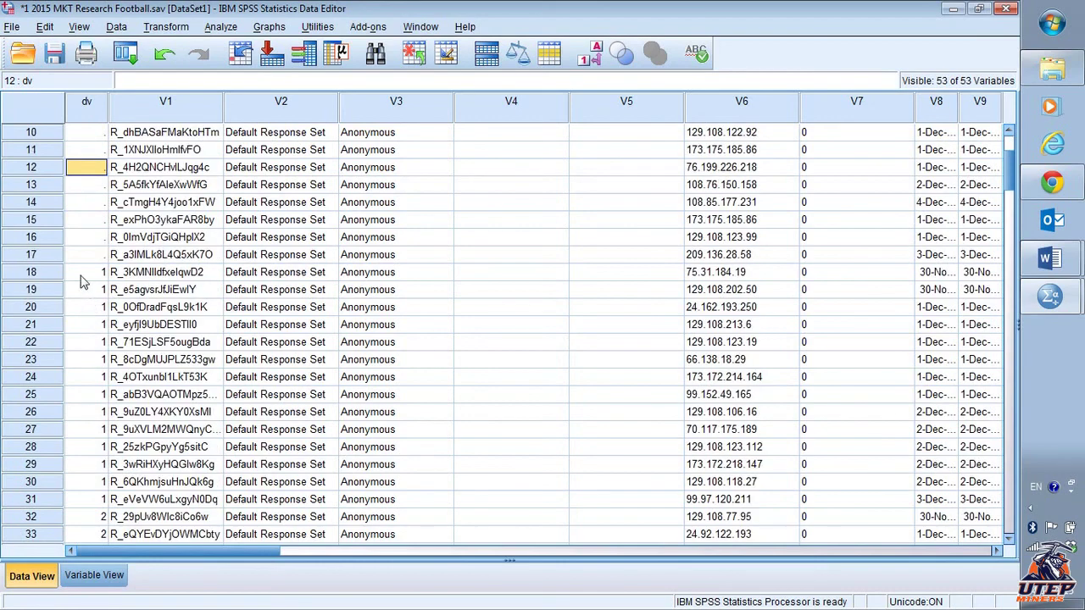
Review the sorted dv values from case 18 through the last case, then return to the first case.
{"action": "left_click", "coordinate": [81, 276]}
{"action": "scroll", "coordinate": [82, 288], "scroll_direction": "down", "scroll_amount": 16}
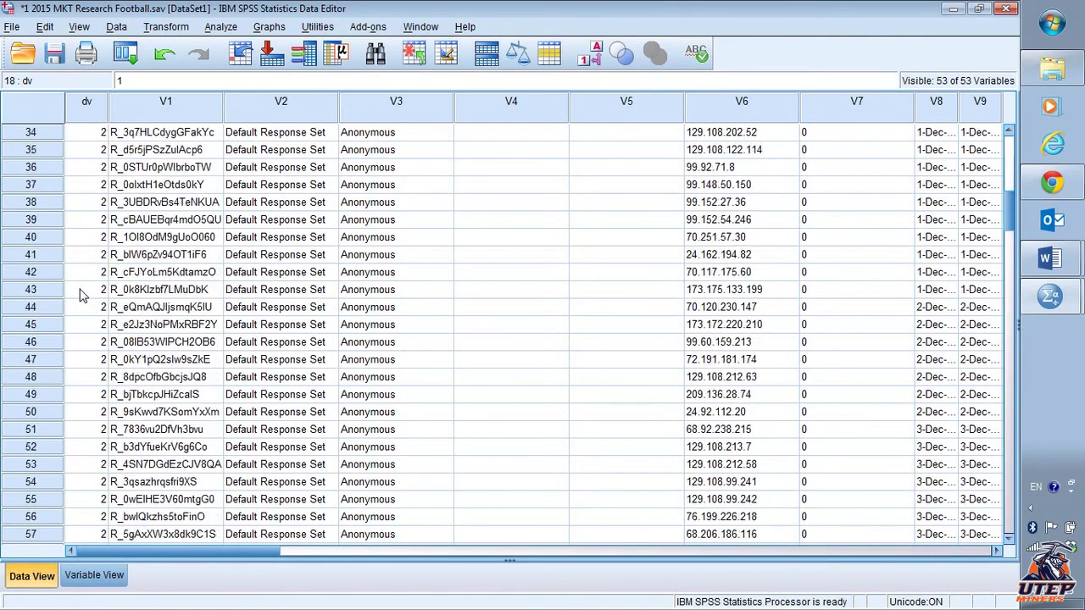
{"action": "scroll", "coordinate": [82, 294], "scroll_direction": "down", "scroll_amount": 20}
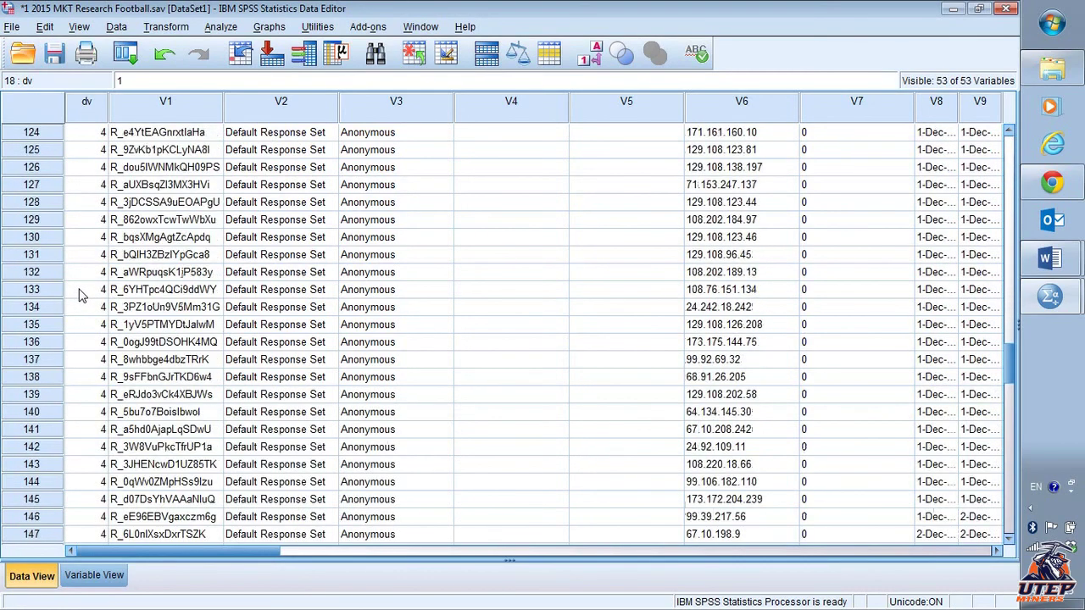
{"action": "scroll", "coordinate": [83, 294], "scroll_direction": "down", "scroll_amount": 11}
{"action": "scroll", "coordinate": [82, 295], "scroll_direction": "up", "scroll_amount": 20}
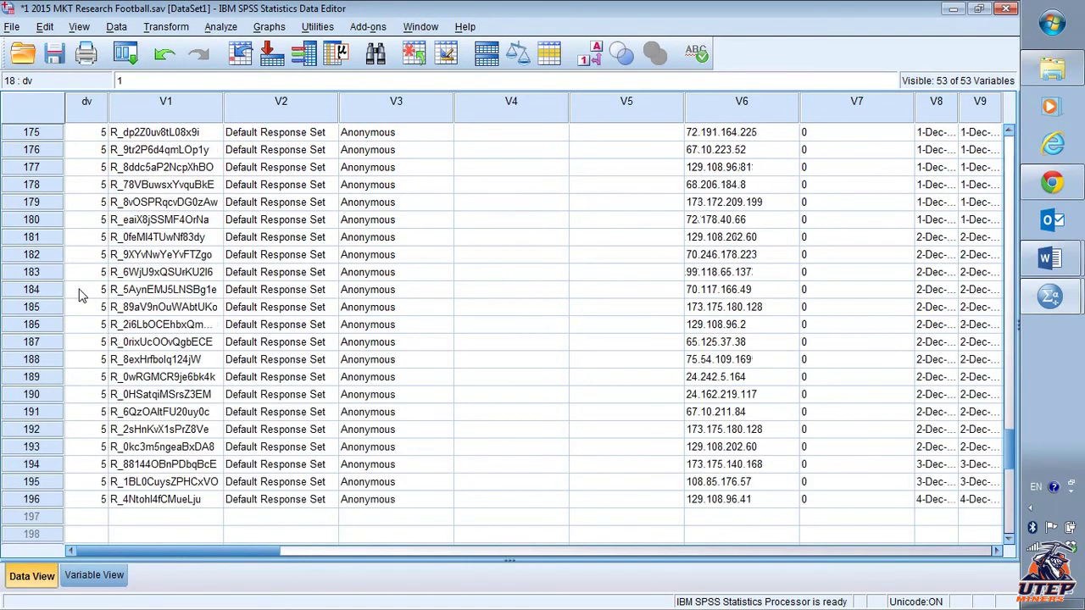
{"action": "scroll", "coordinate": [82, 294], "scroll_direction": "up", "scroll_amount": 20}
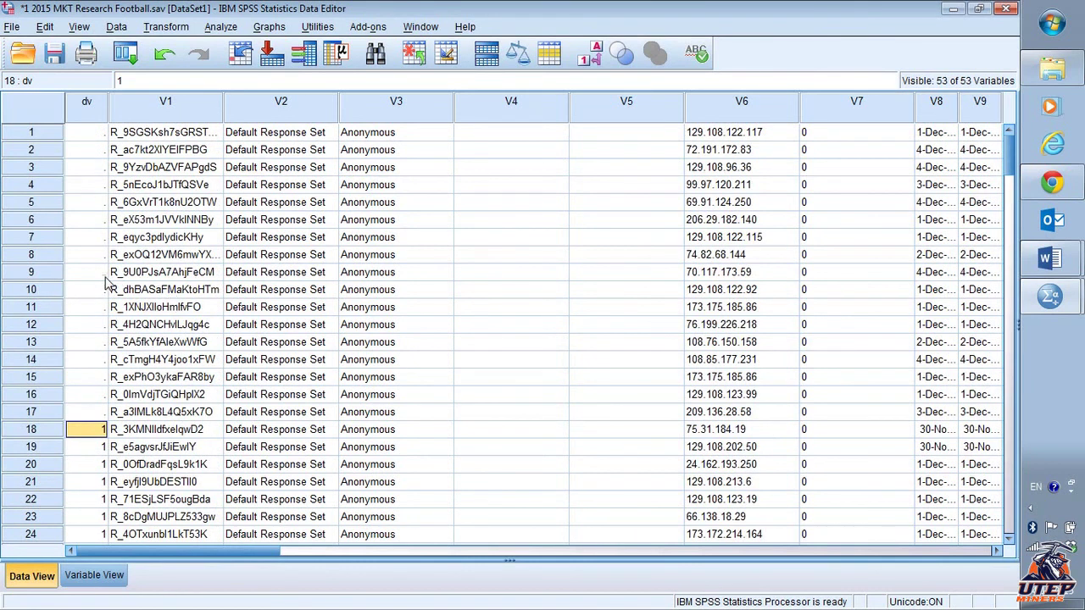
Insert a new variable above dv in the variable list and name it exclude.
{"action": "left_click", "coordinate": [94, 576]}
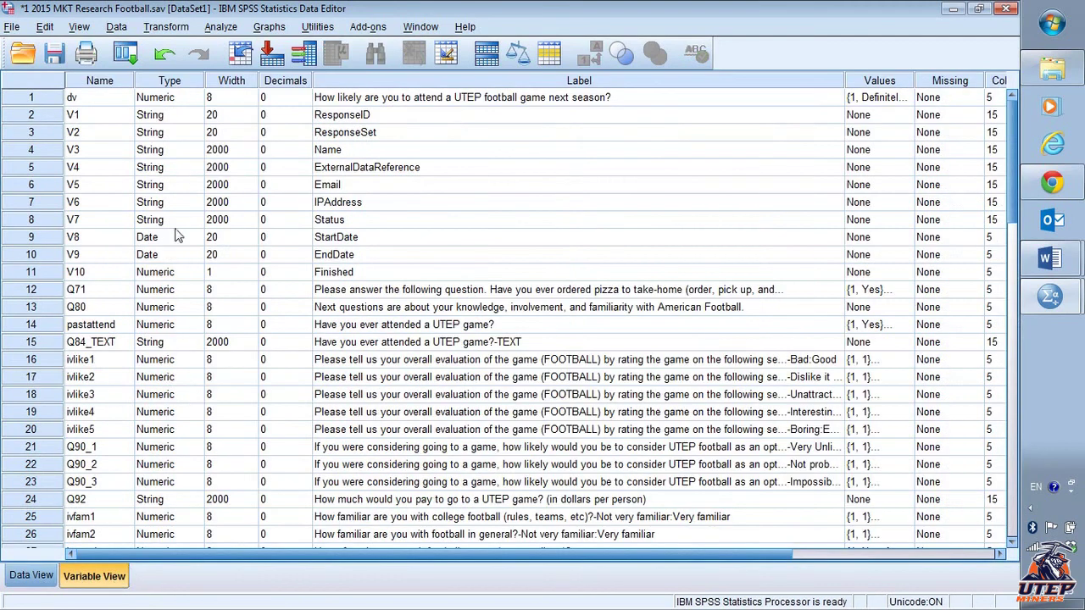
{"action": "left_click", "coordinate": [33, 100]}
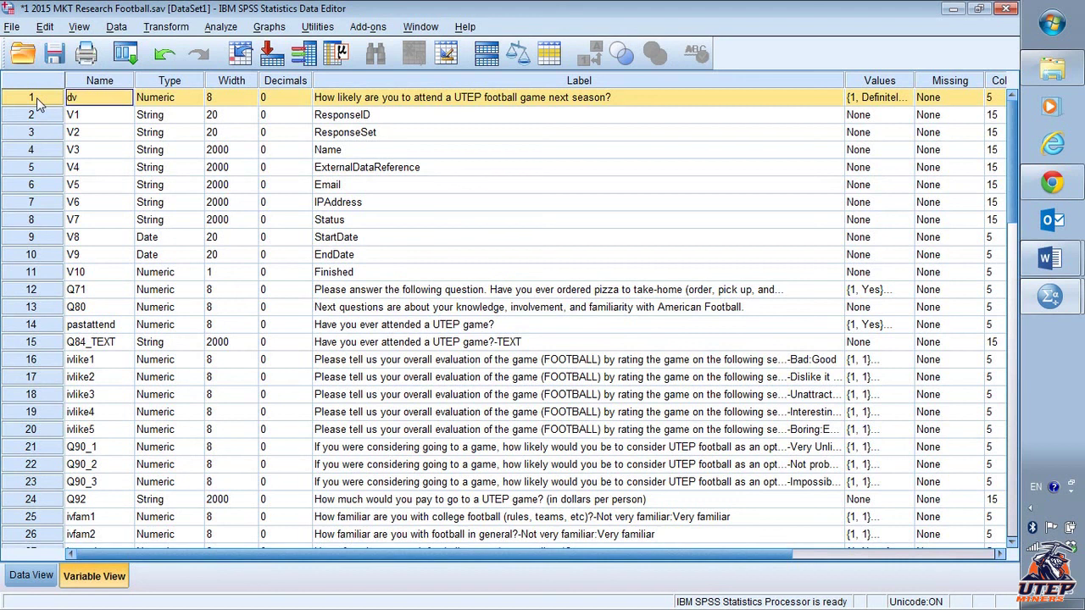
{"action": "right_click", "coordinate": [37, 103]}
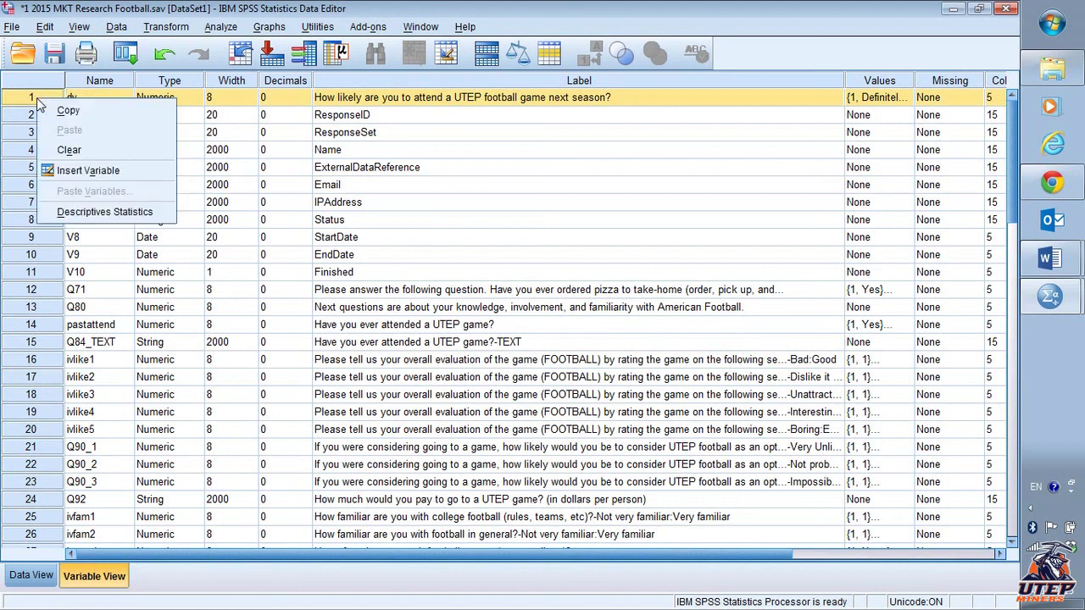
{"action": "left_click", "coordinate": [75, 172]}
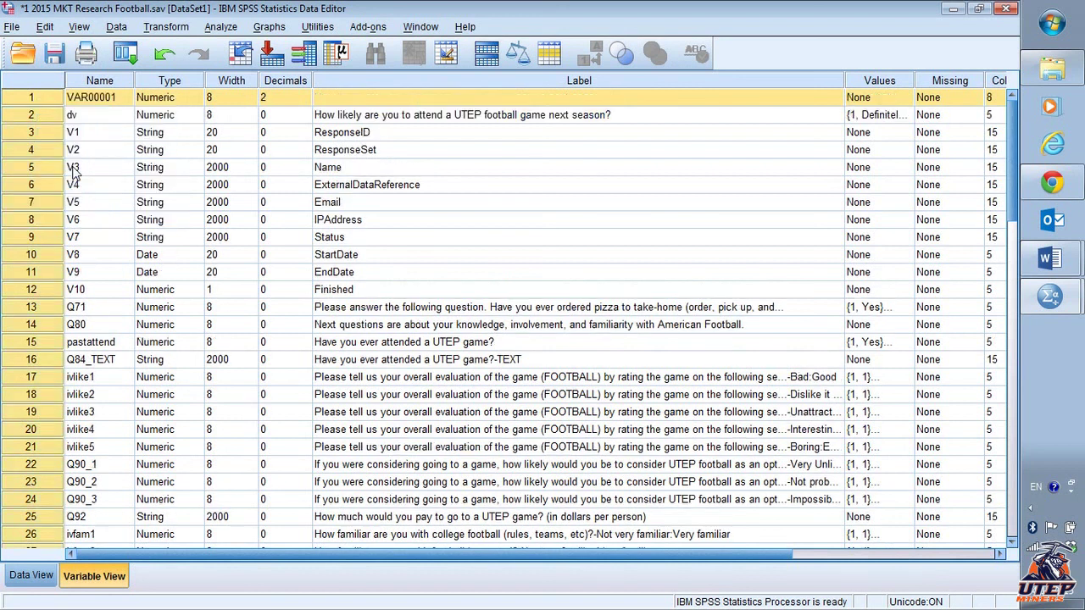
{"action": "left_click", "coordinate": [100, 102]}
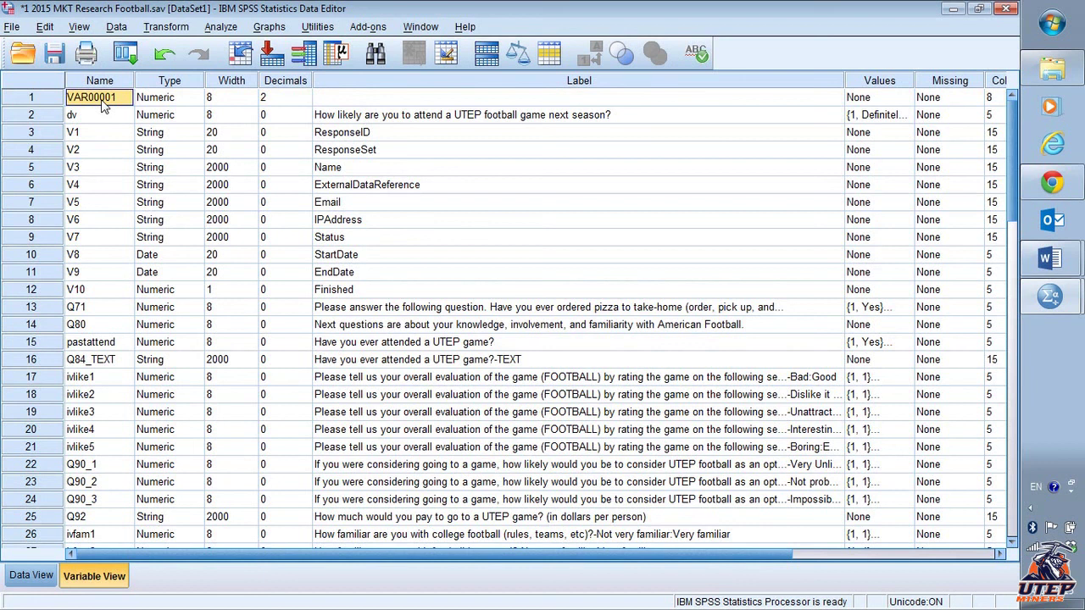
{"action": "type", "text": "exclude"}
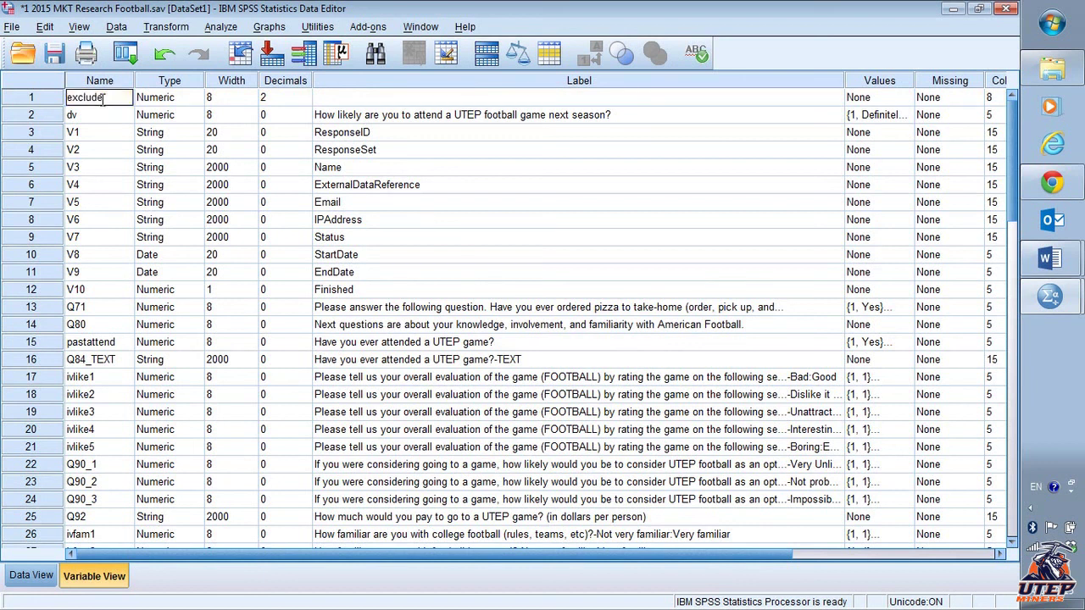
Set the exclude variable's decimals to 0 and its label to "exclude".
{"action": "left_click", "coordinate": [303, 97]}
{"action": "left_click", "coordinate": [305, 103]}
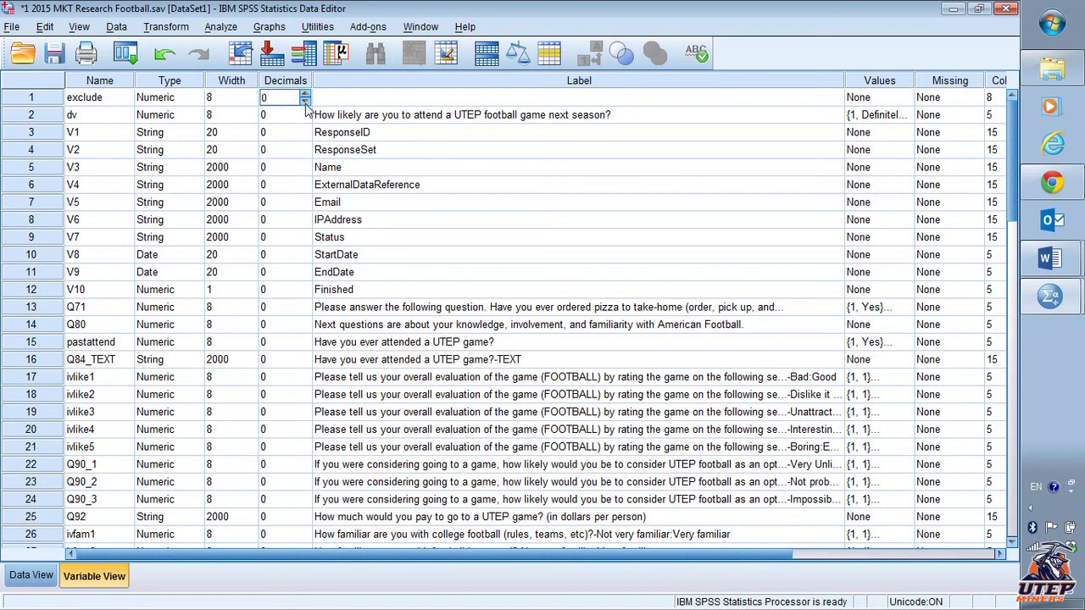
{"action": "left_click", "coordinate": [375, 102]}
{"action": "type", "text": "e"}
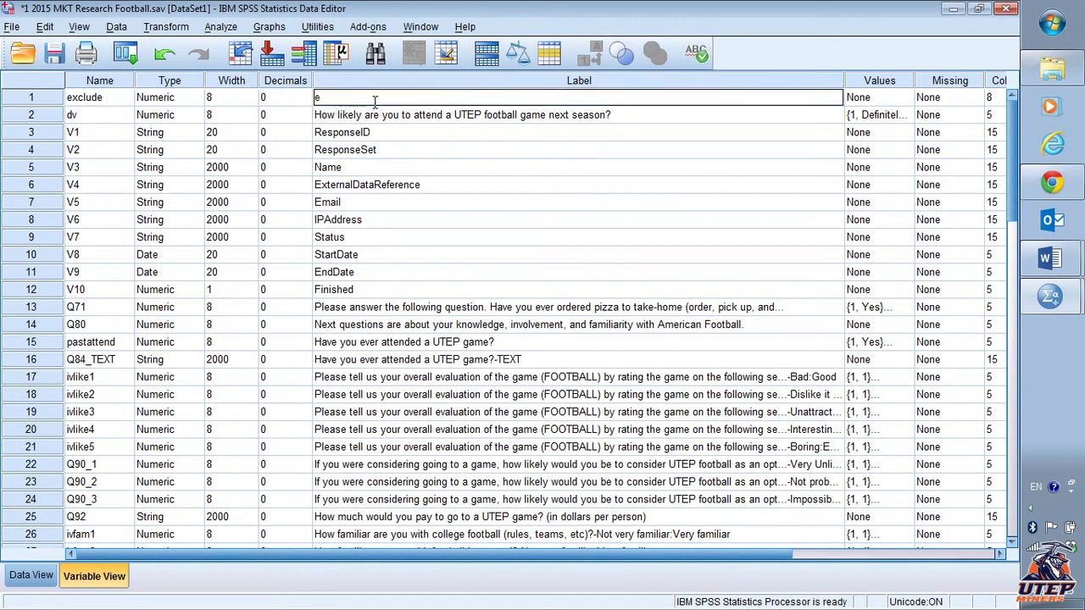
{"action": "type", "text": "xclude"}
{"action": "key", "text": "Return"}
{"action": "left_click", "coordinate": [402, 102]}
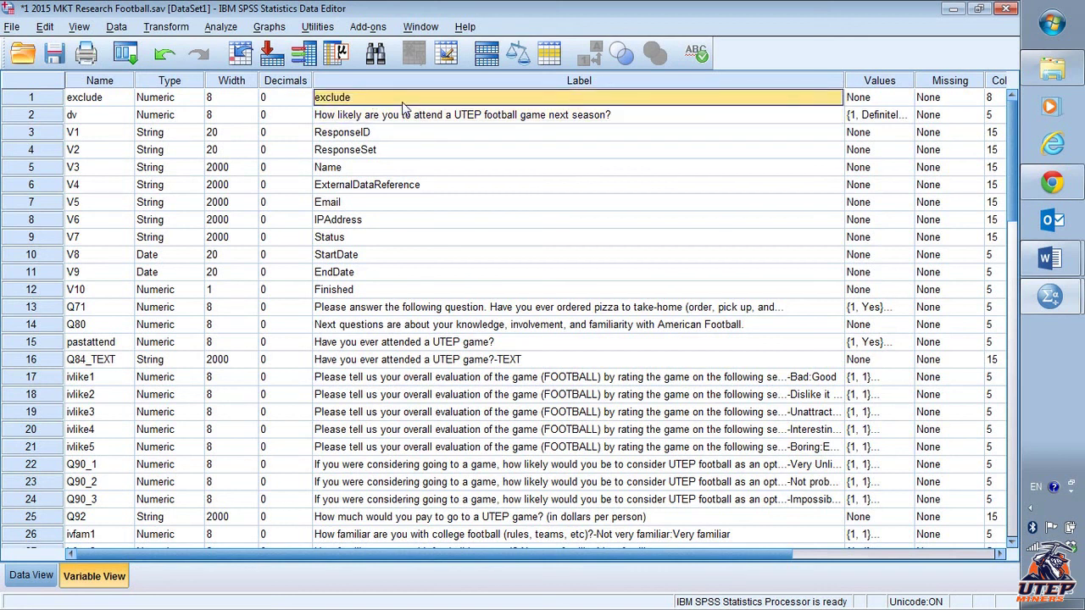
Open the value labels of exclude and check the assignment's instruction 2c in Word for the codes, returning to SPSS.
{"action": "left_click", "coordinate": [882, 98]}
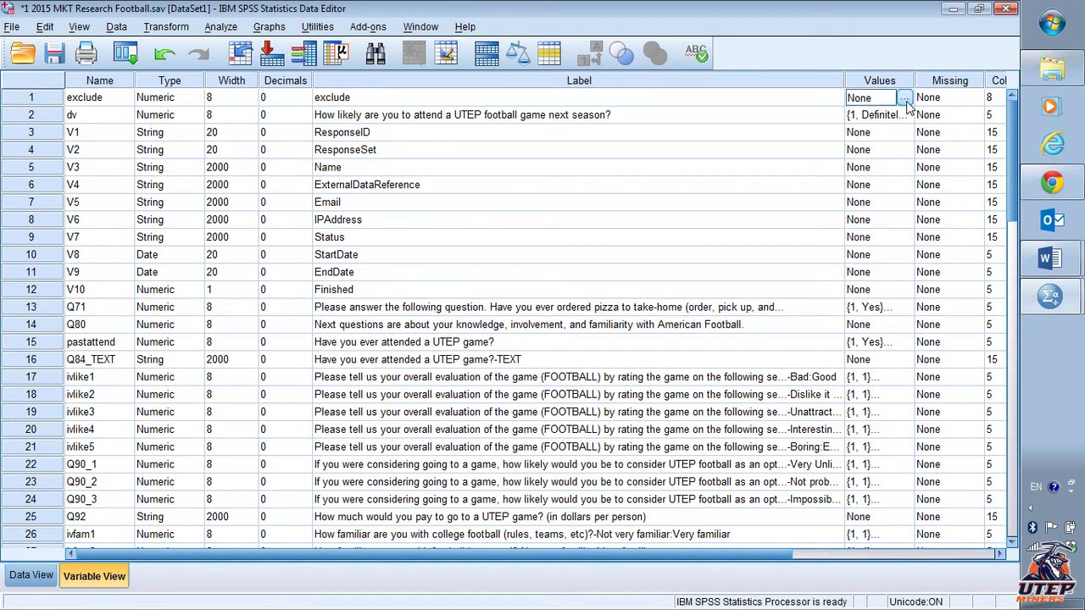
{"action": "left_click", "coordinate": [885, 81]}
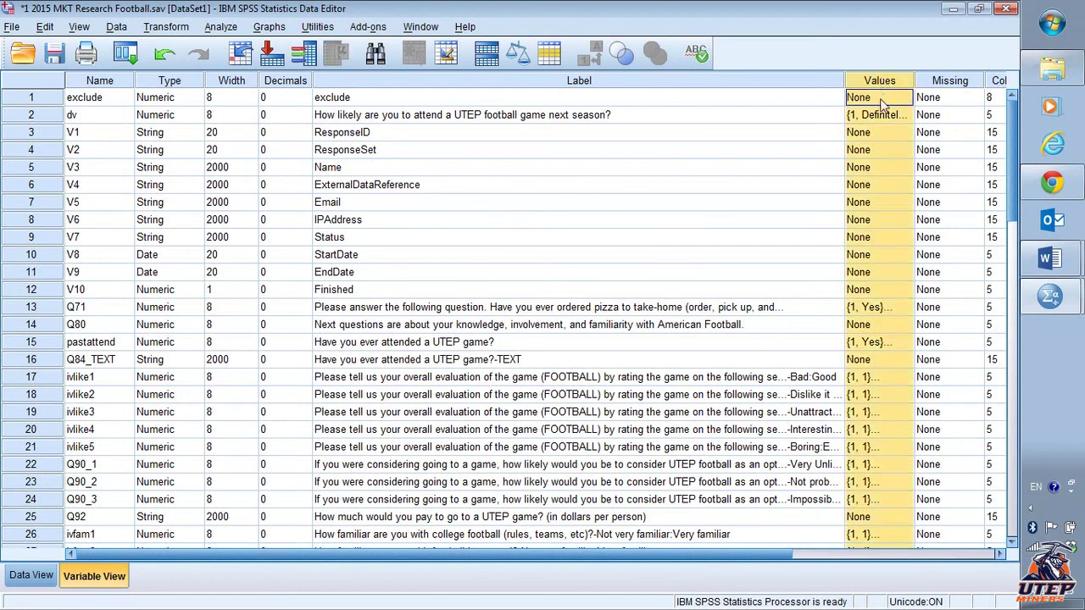
{"action": "left_click", "coordinate": [881, 99]}
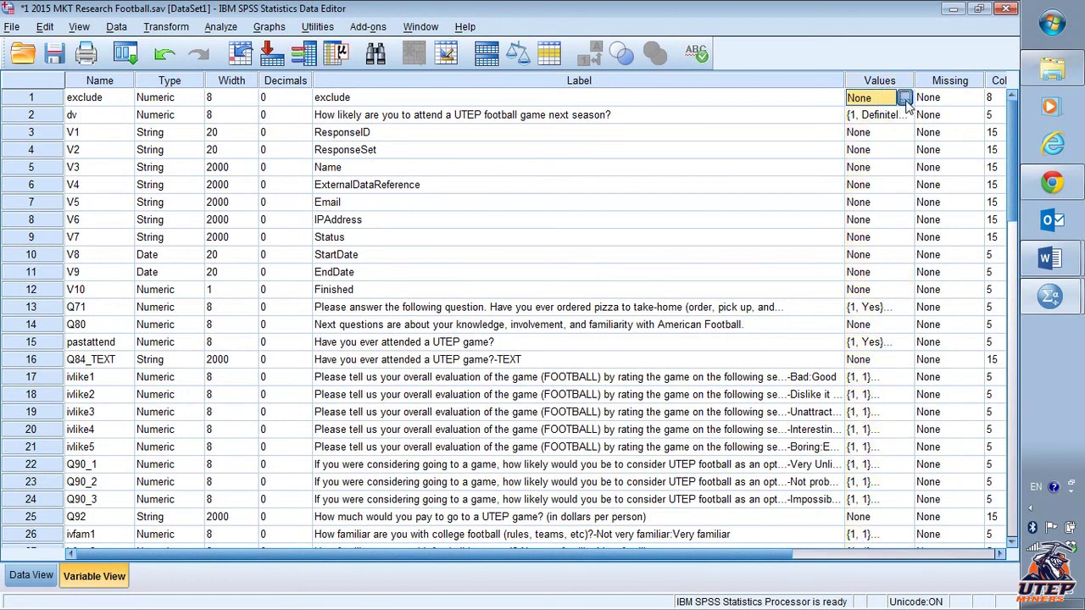
{"action": "left_click", "coordinate": [904, 98]}
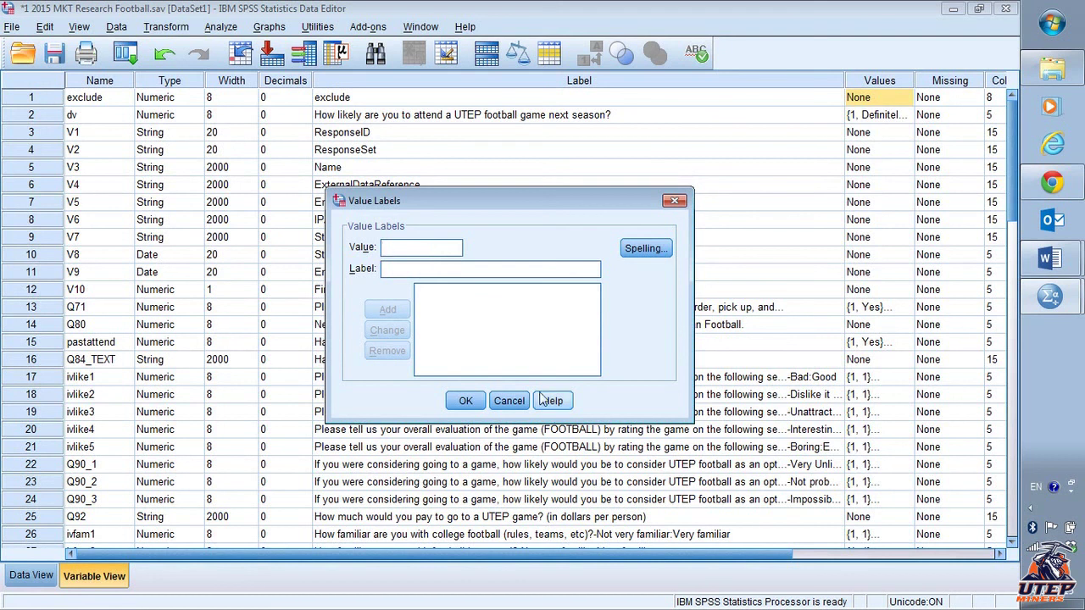
{"action": "key", "text": "alt+Tab"}
{"action": "key", "text": "alt+Tab"}
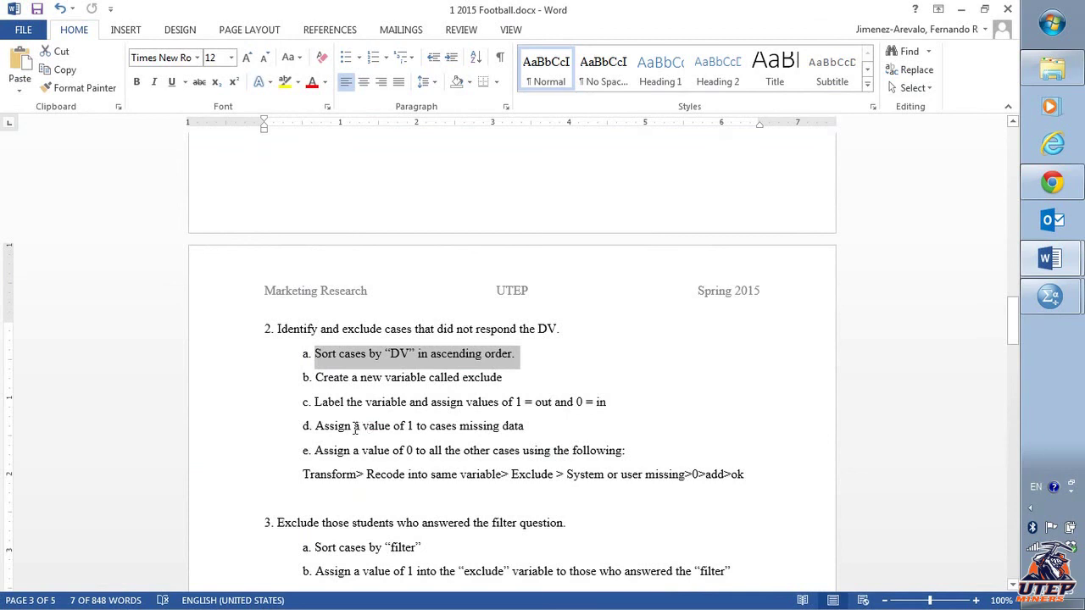
{"action": "left_click_drag", "start_coordinate": [467, 403], "coordinate": [622, 401]}
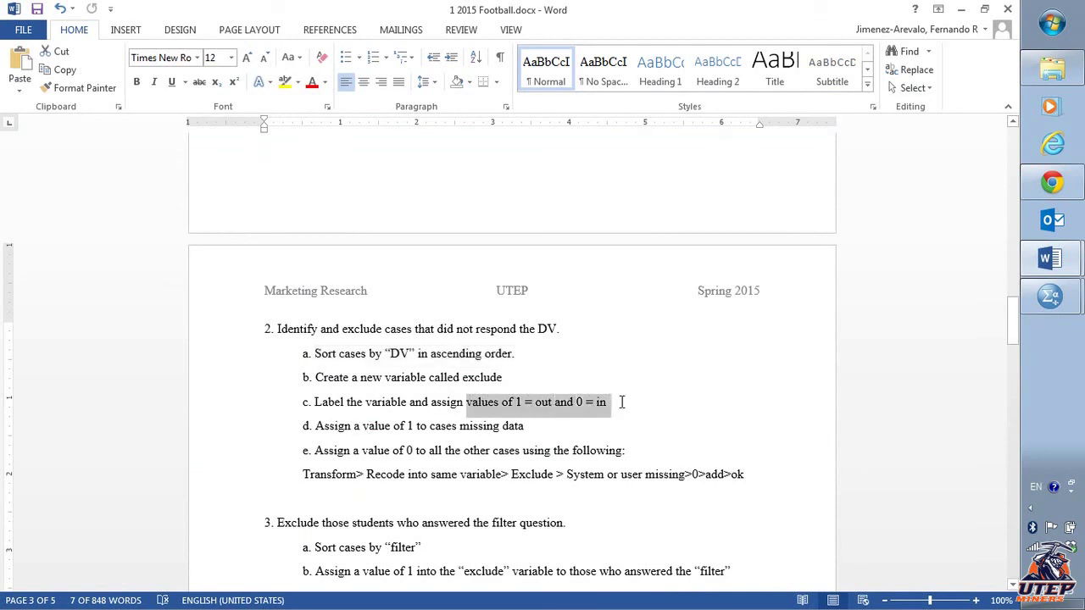
{"action": "key", "text": "alt+Tab"}
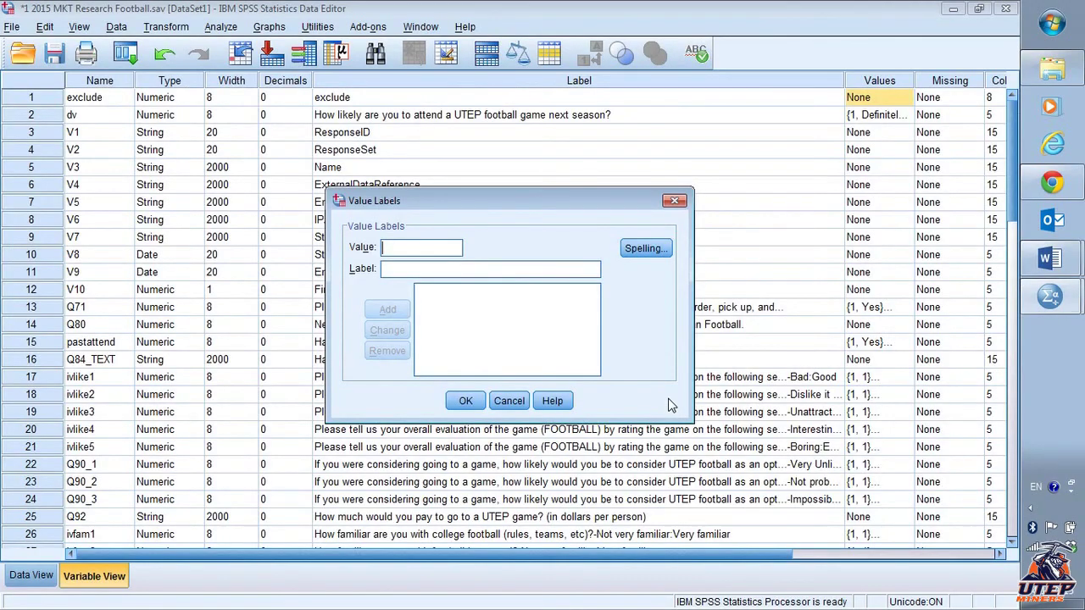
Add the value label 1 = "out" for the exclude variable.
{"action": "left_click", "coordinate": [439, 249]}
{"action": "type", "text": "1"}
{"action": "left_click", "coordinate": [432, 270]}
{"action": "type", "text": "out"}
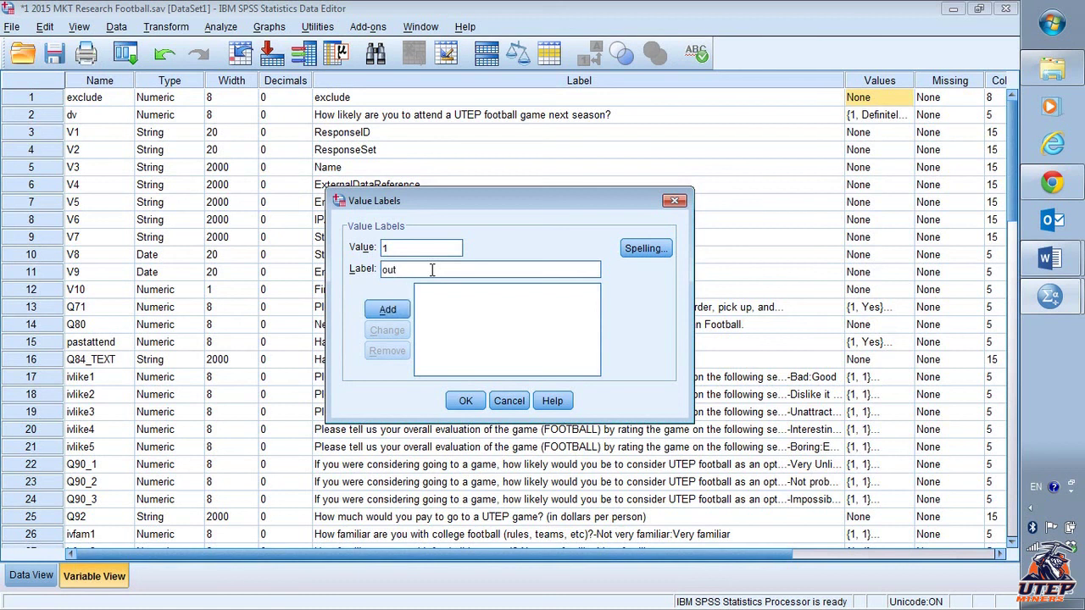
{"action": "left_click", "coordinate": [390, 312]}
Add the value label 0 = "in" for exclude and apply the value labels.
{"action": "left_click", "coordinate": [417, 251]}
{"action": "type", "text": "0"}
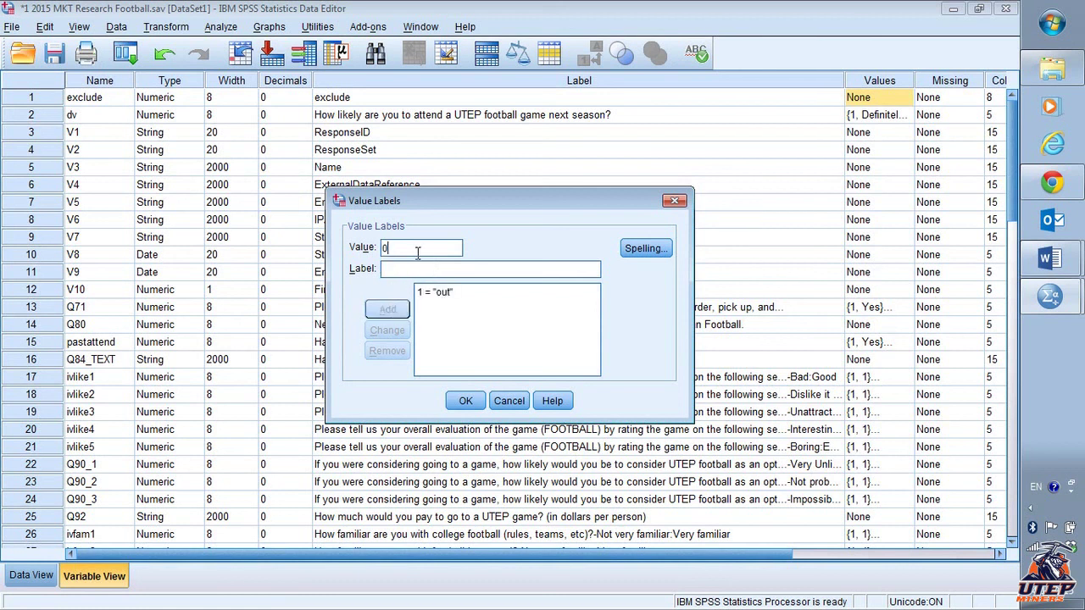
{"action": "left_click", "coordinate": [405, 270]}
{"action": "type", "text": "in"}
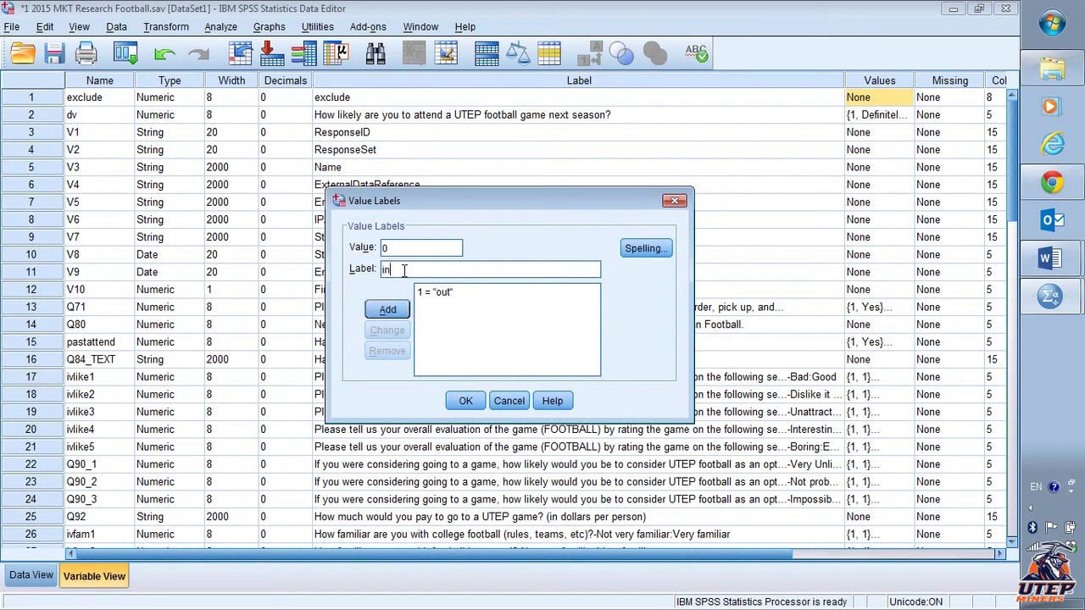
{"action": "left_click", "coordinate": [387, 311]}
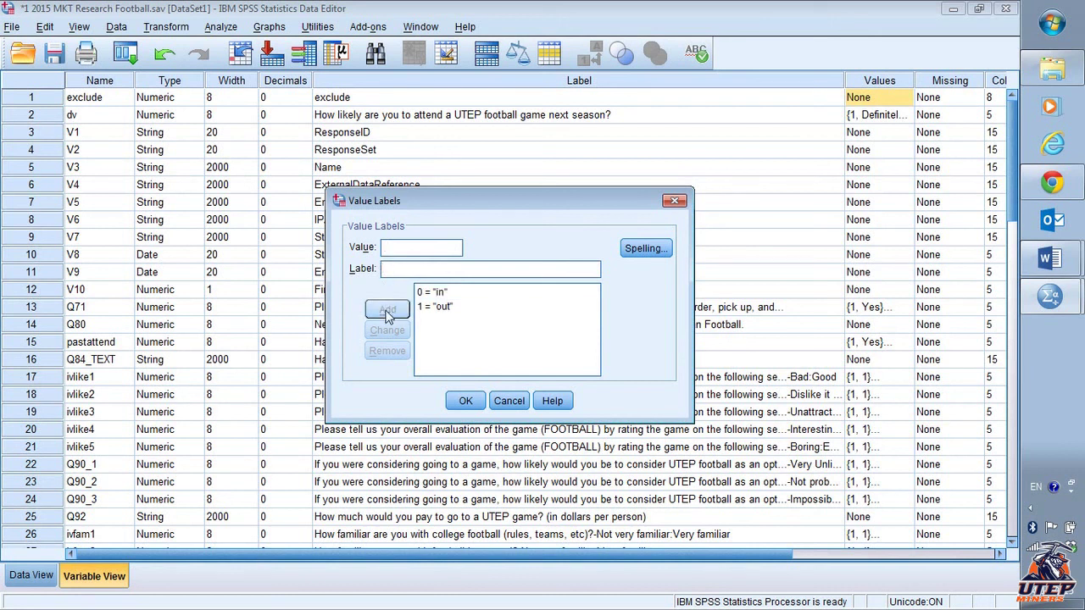
{"action": "left_click", "coordinate": [449, 307]}
{"action": "key", "text": "alt+u"}
{"action": "left_click", "coordinate": [465, 401]}
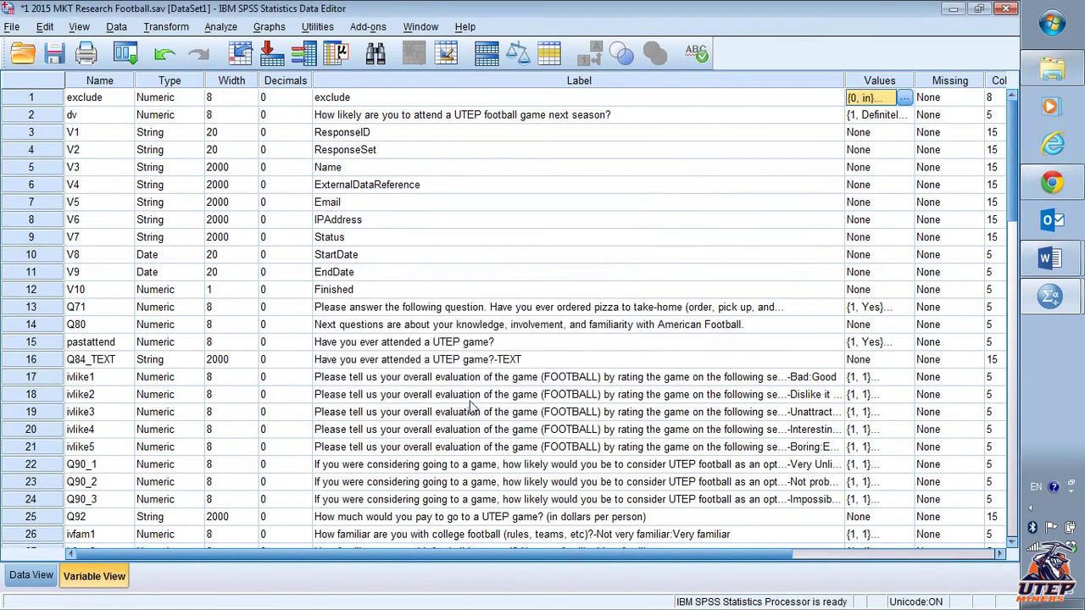
Show the case data and enter 1 in the exclude column for cases 1 to 3.
{"action": "left_click", "coordinate": [32, 576]}
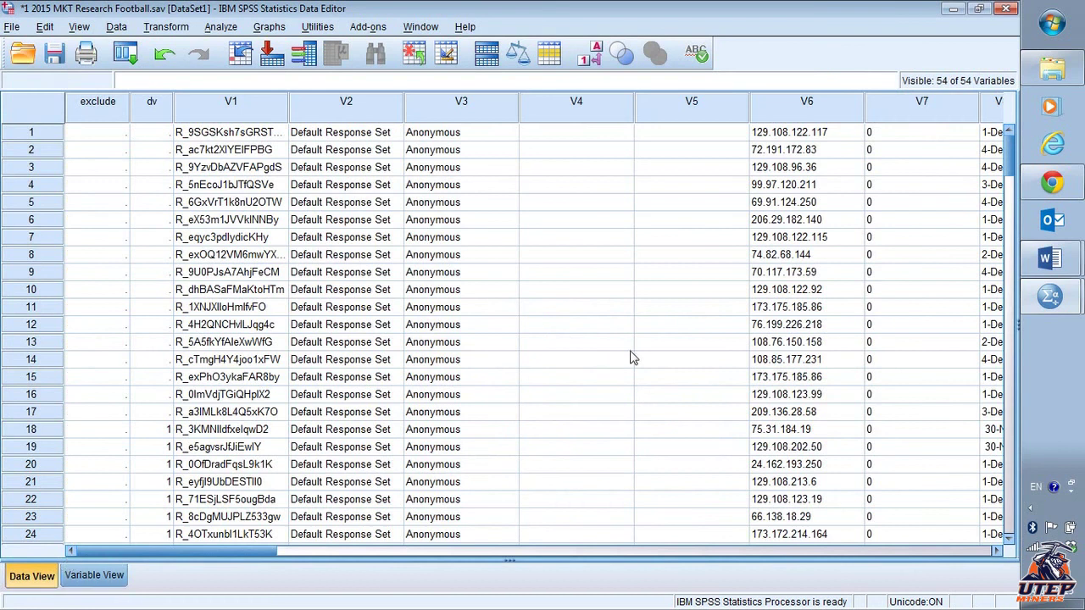
{"action": "left_click", "coordinate": [97, 141]}
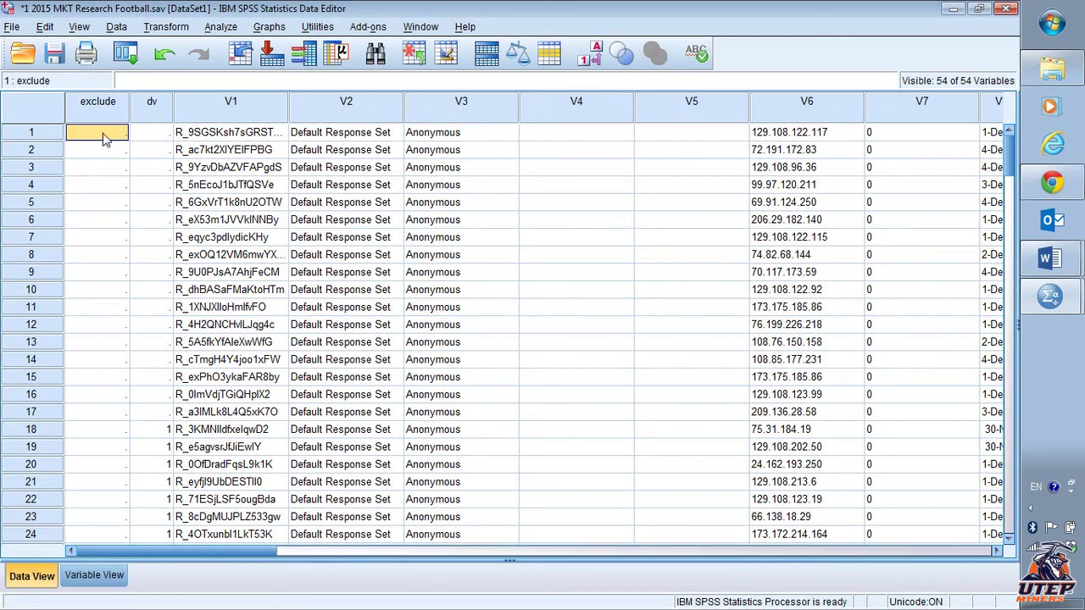
{"action": "type", "text": "1"}
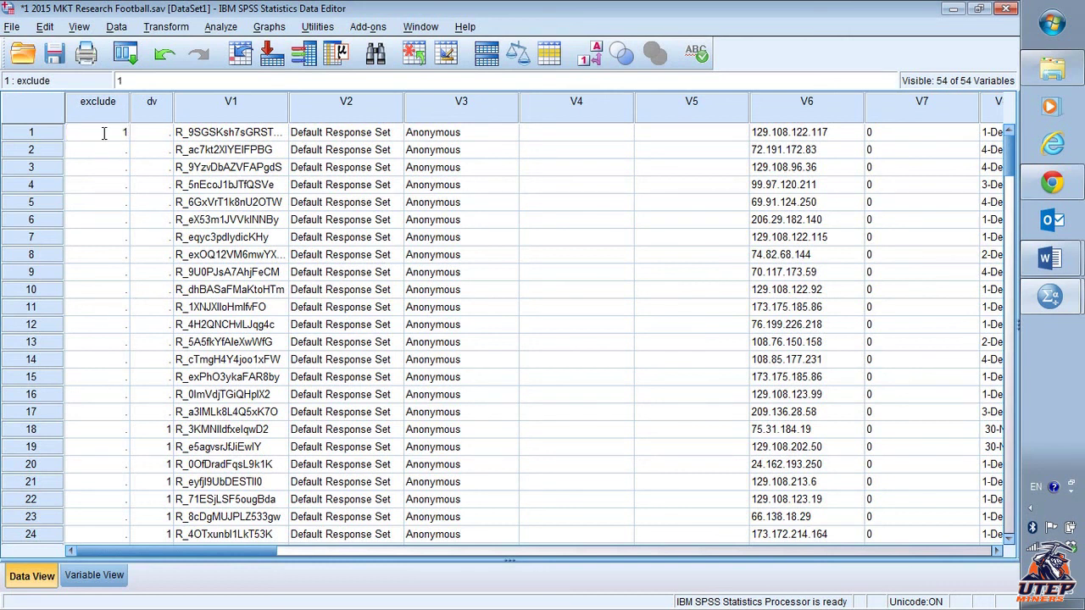
{"action": "key", "text": "Return"}
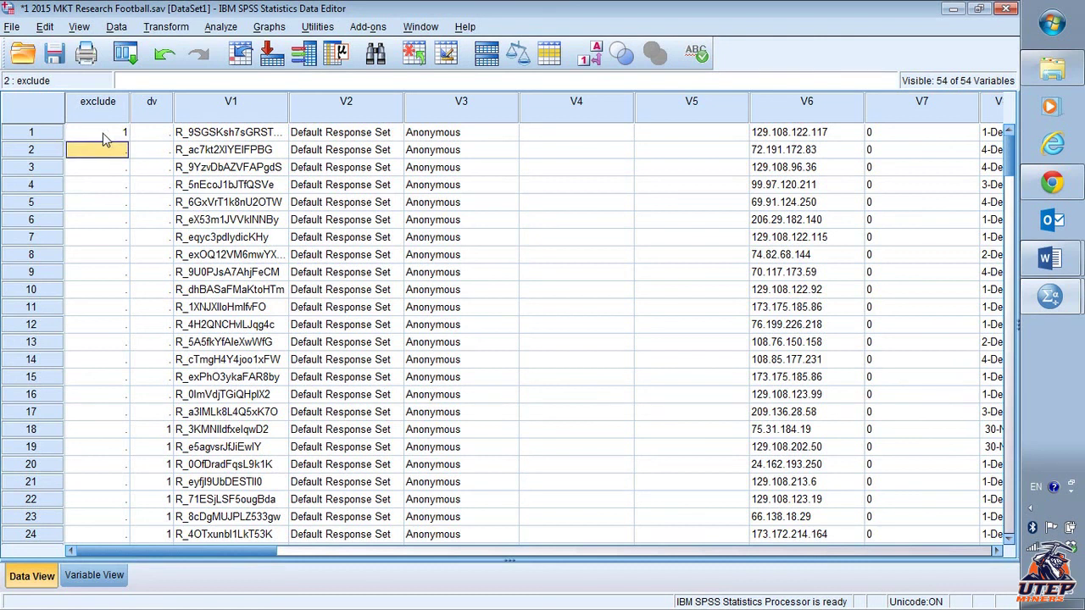
{"action": "type", "text": "1"}
{"action": "key", "text": "Return"}
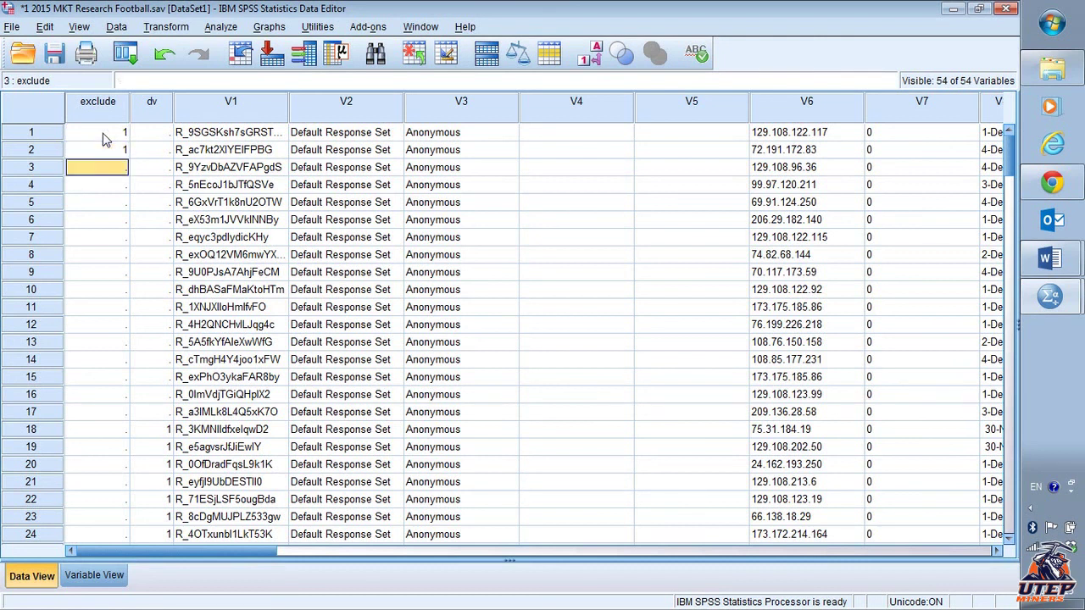
{"action": "type", "text": "1"}
{"action": "key", "text": "Return"}
Copy a 1 from the exclude column, paste it for cases 4 to 17, and save the dataset.
{"action": "key", "text": "Up"}
{"action": "right_click", "coordinate": [98, 174]}
{"action": "left_click", "coordinate": [127, 198]}
{"action": "left_click", "coordinate": [111, 188]}
{"action": "key", "text": "shift+Down"}
{"action": "key", "text": "shift+Down"}
{"action": "key", "text": "shift+Down"}
{"action": "key", "text": "shift+Down"}
{"action": "key", "text": "shift+Down"}
{"action": "key", "text": "shift+Down"}
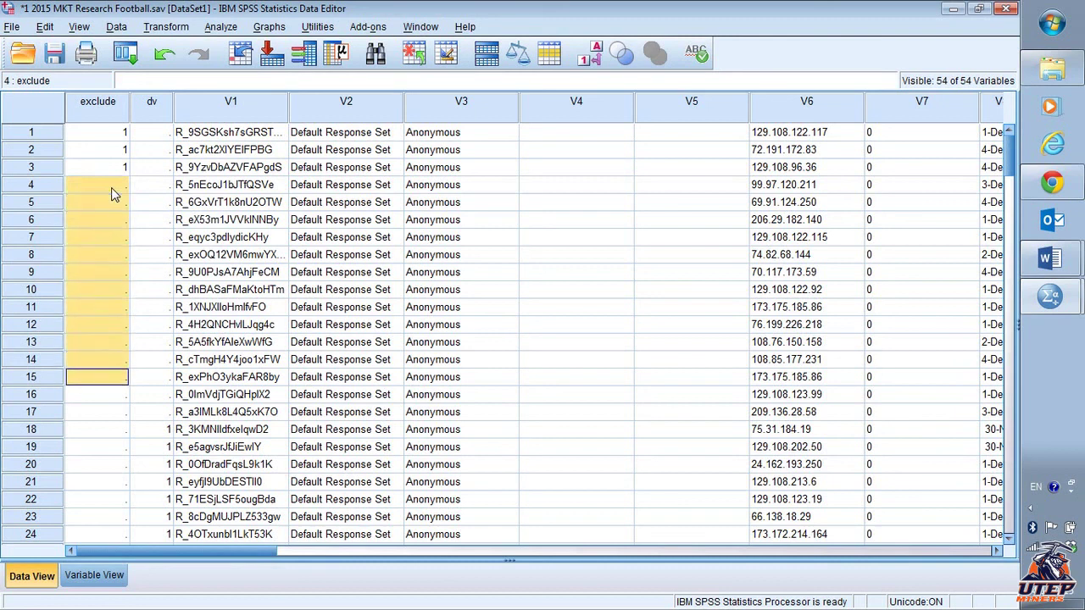
{"action": "right_click", "coordinate": [111, 195]}
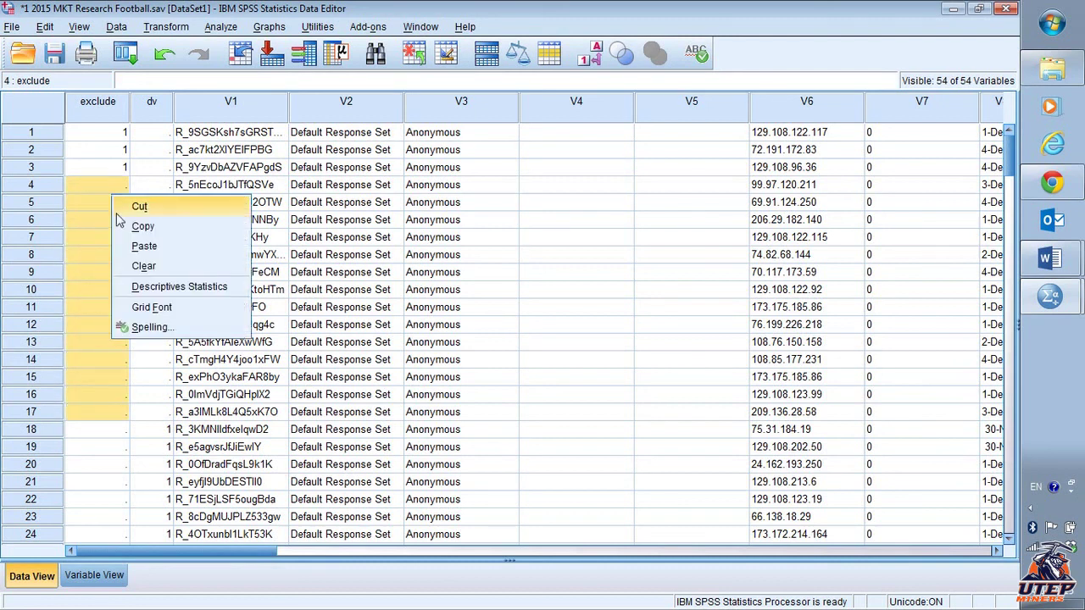
{"action": "left_click", "coordinate": [134, 243]}
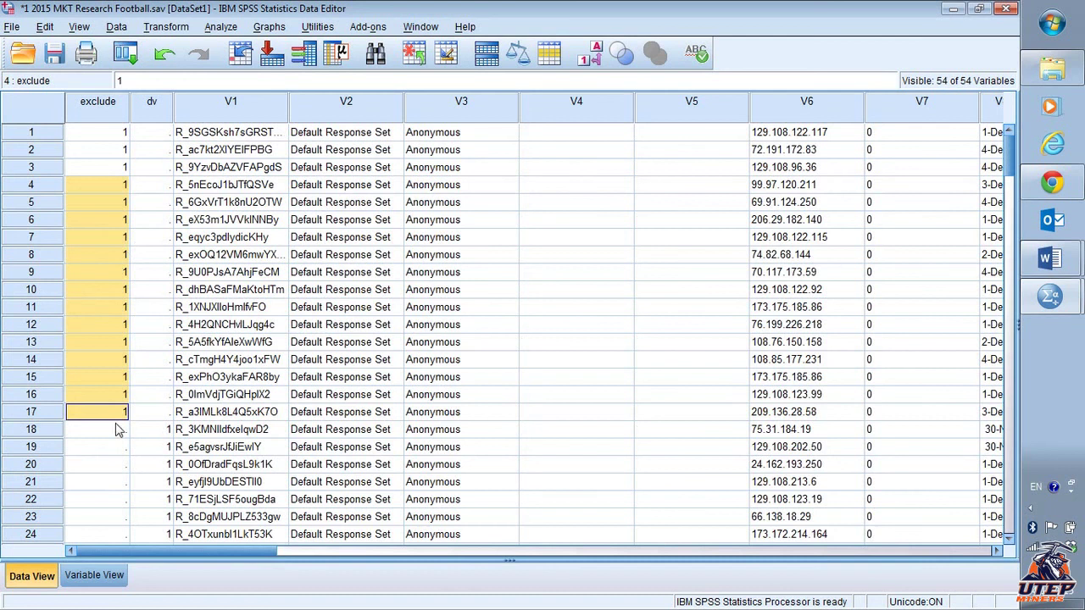
{"action": "left_click", "coordinate": [101, 261]}
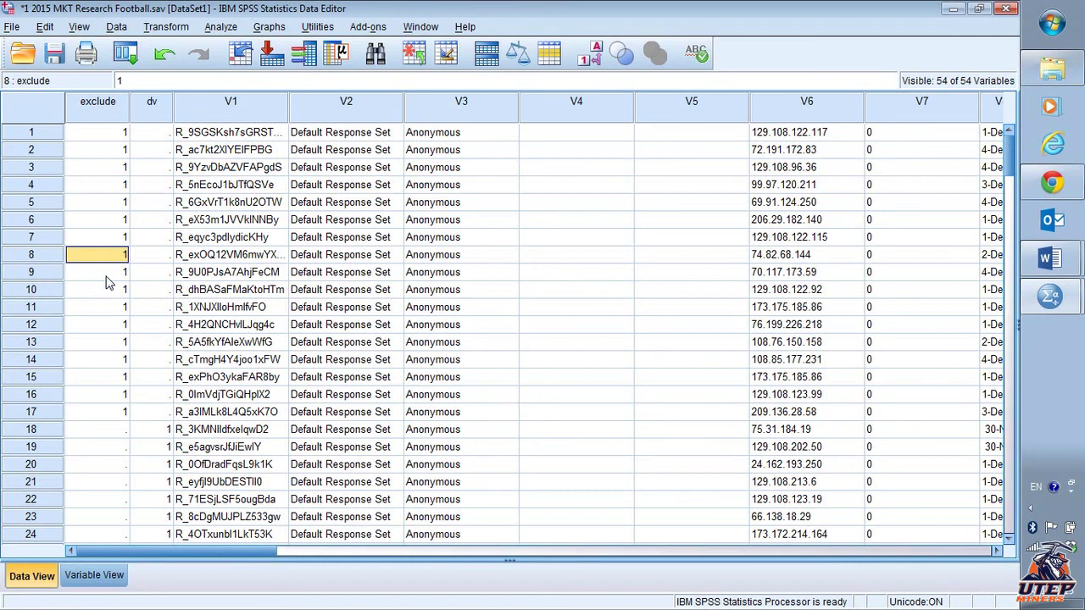
{"action": "left_click", "coordinate": [54, 56]}
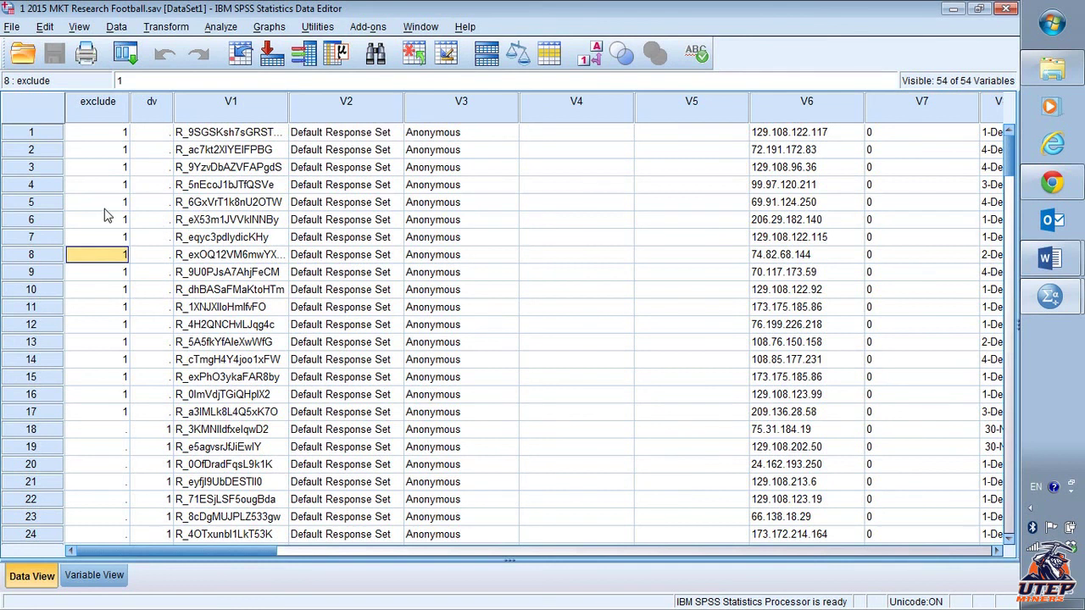
Check the exclude column with value labels on and off, and look through the remaining cases that still lack a code.
{"action": "left_click", "coordinate": [590, 59]}
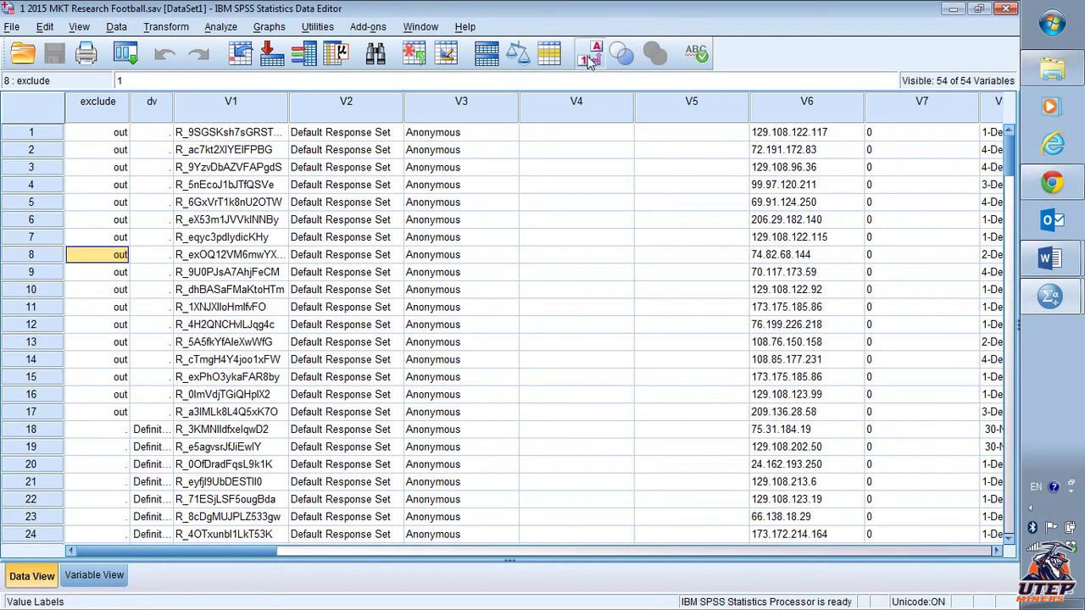
{"action": "left_click", "coordinate": [590, 60]}
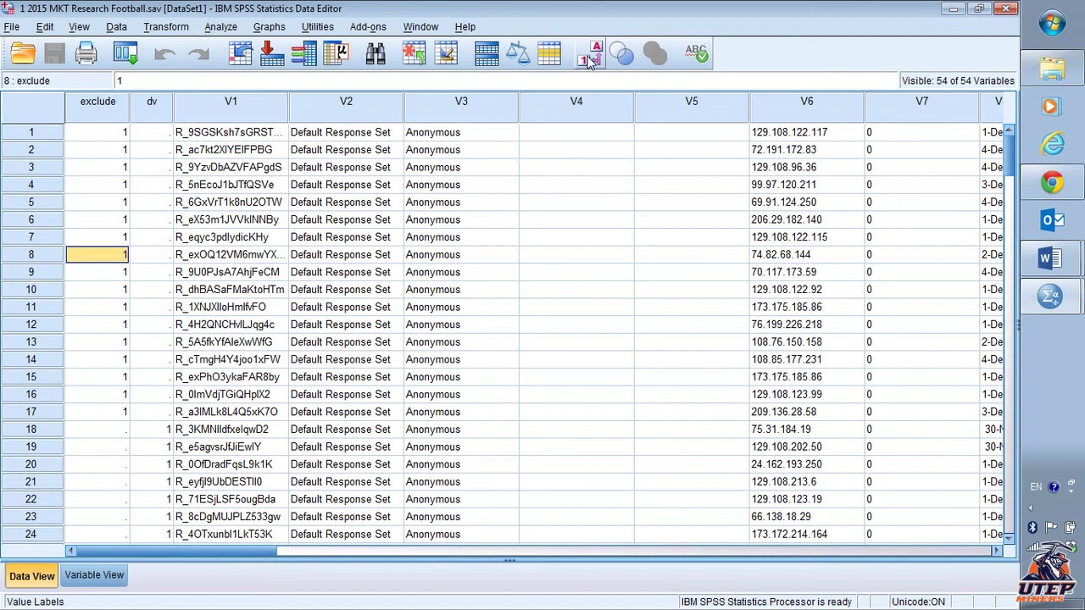
{"action": "left_click", "coordinate": [122, 434]}
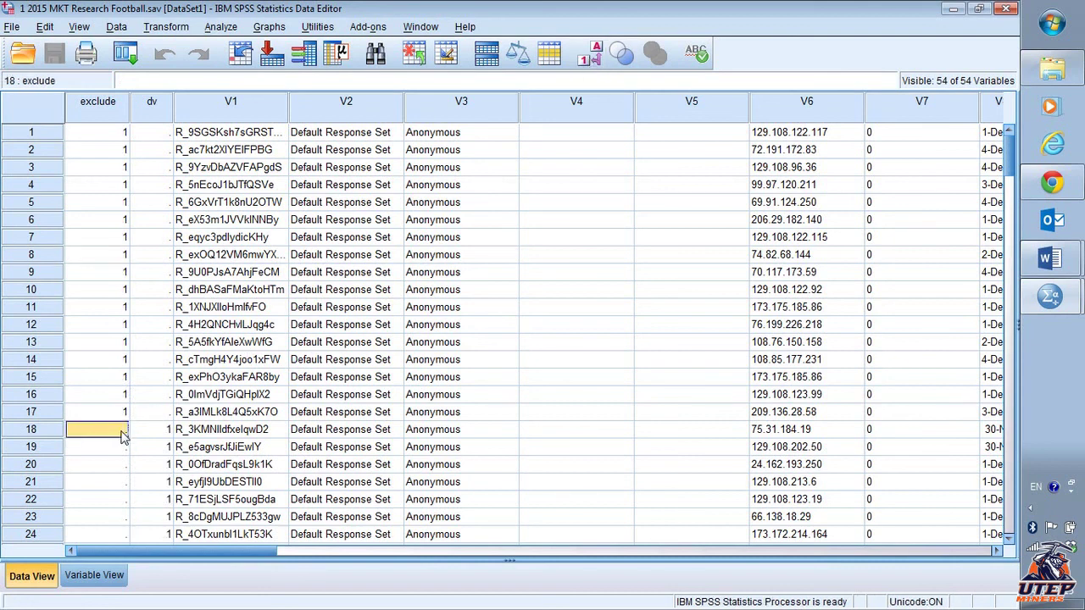
{"action": "scroll", "coordinate": [121, 437], "scroll_direction": "down", "scroll_amount": 4}
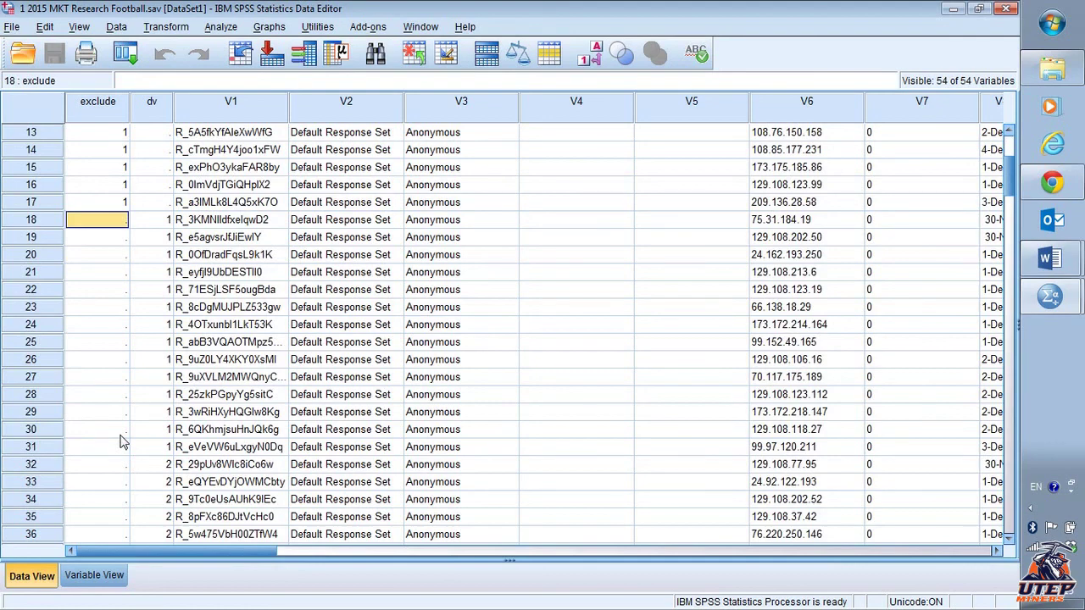
{"action": "scroll", "coordinate": [121, 440], "scroll_direction": "down", "scroll_amount": 20}
{"action": "scroll", "coordinate": [121, 441], "scroll_direction": "down", "scroll_amount": 20}
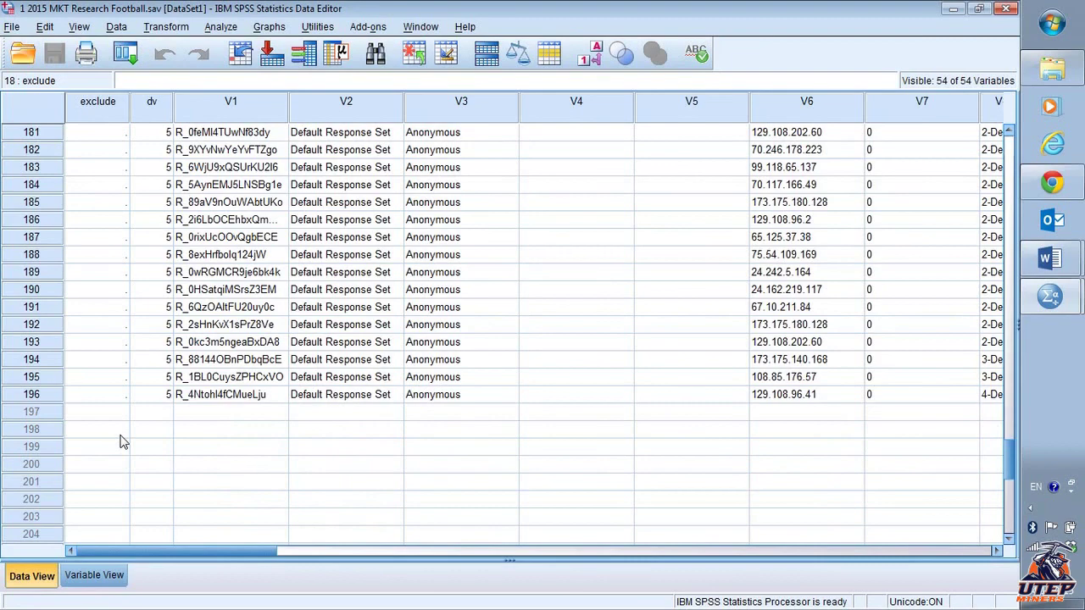
{"action": "scroll", "coordinate": [102, 421], "scroll_direction": "up", "scroll_amount": 20}
{"action": "scroll", "coordinate": [102, 421], "scroll_direction": "up", "scroll_amount": 20}
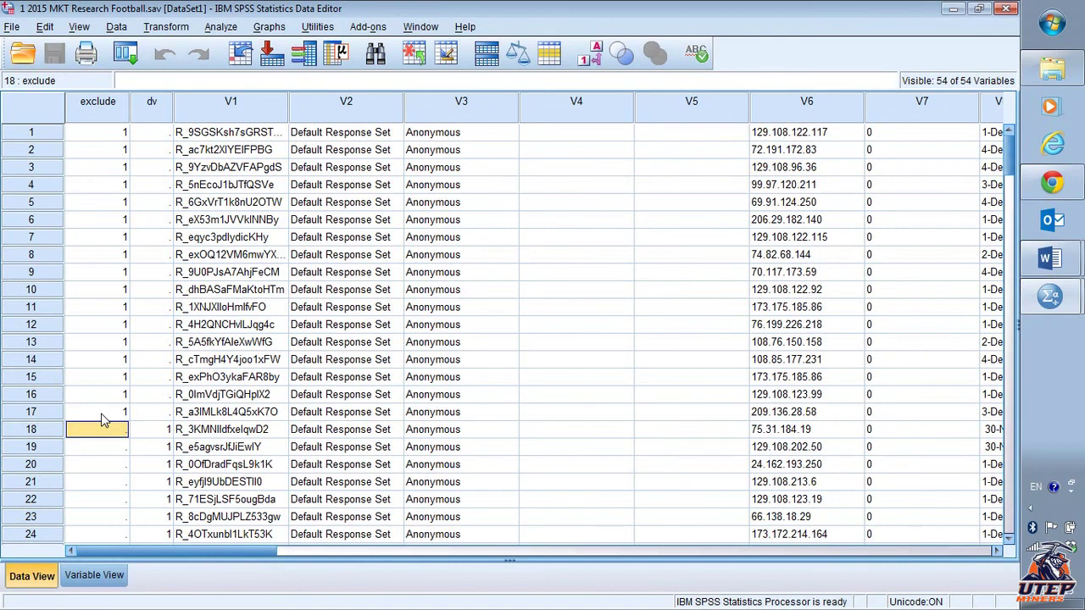
{"action": "scroll", "coordinate": [102, 421], "scroll_direction": "down", "scroll_amount": 3}
{"action": "scroll", "coordinate": [102, 422], "scroll_direction": "up", "scroll_amount": 3}
Set up Recode into Same Variables for exclude, listing variables by name, and open its old and new values.
{"action": "left_click", "coordinate": [165, 27]}
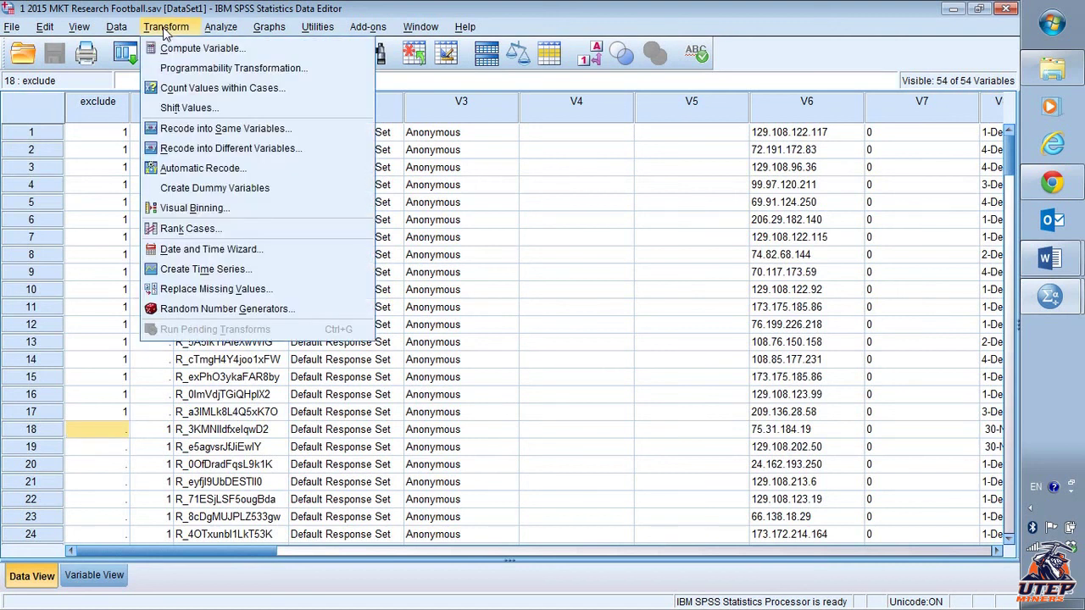
{"action": "left_click", "coordinate": [203, 129]}
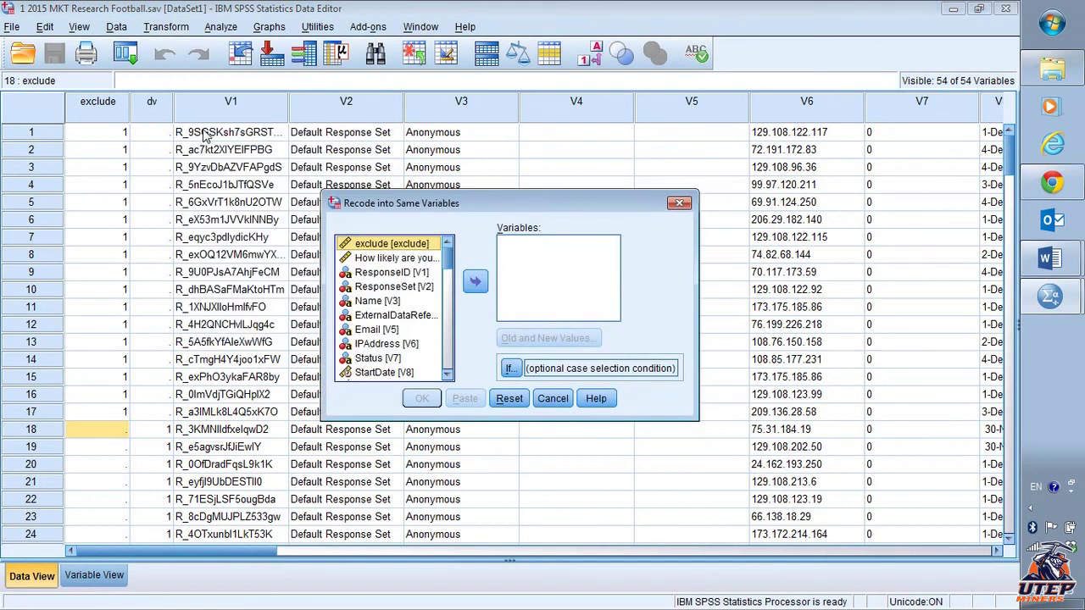
{"action": "right_click", "coordinate": [383, 272]}
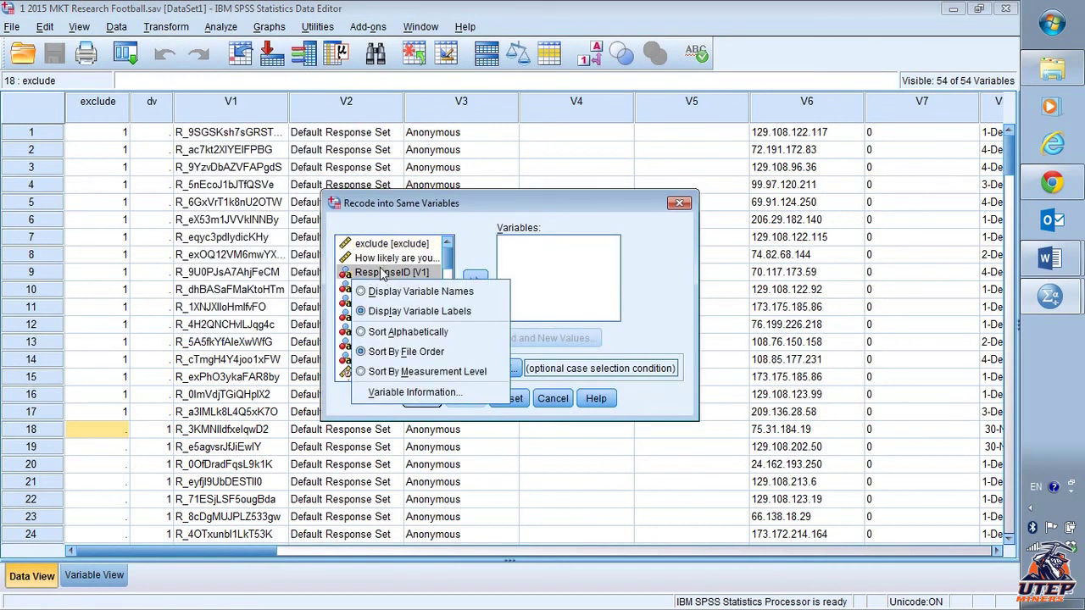
{"action": "left_click", "coordinate": [391, 292]}
{"action": "left_click", "coordinate": [383, 244]}
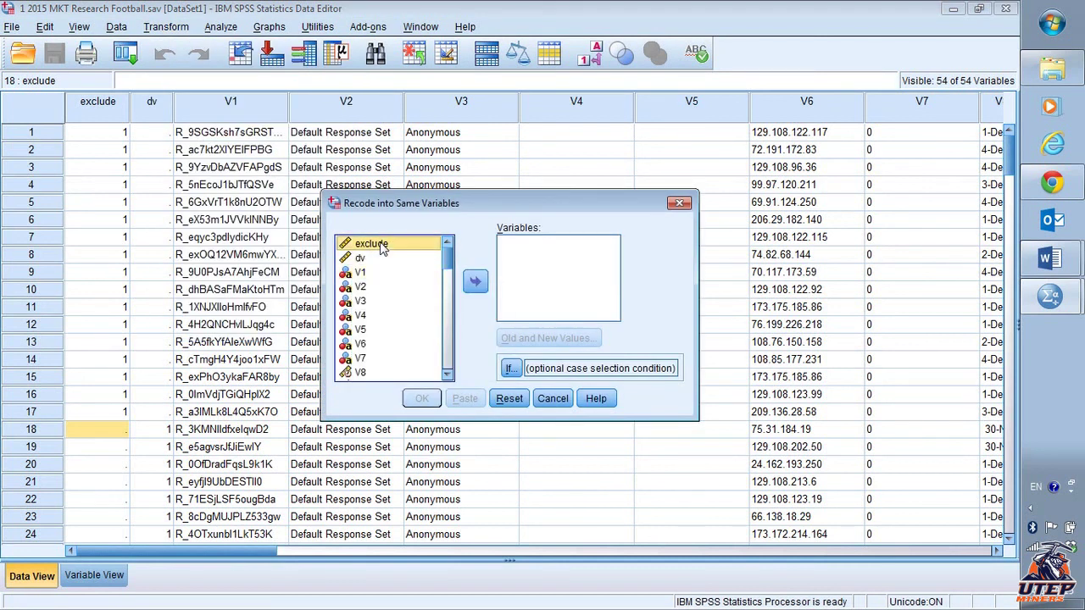
{"action": "left_click", "coordinate": [476, 283]}
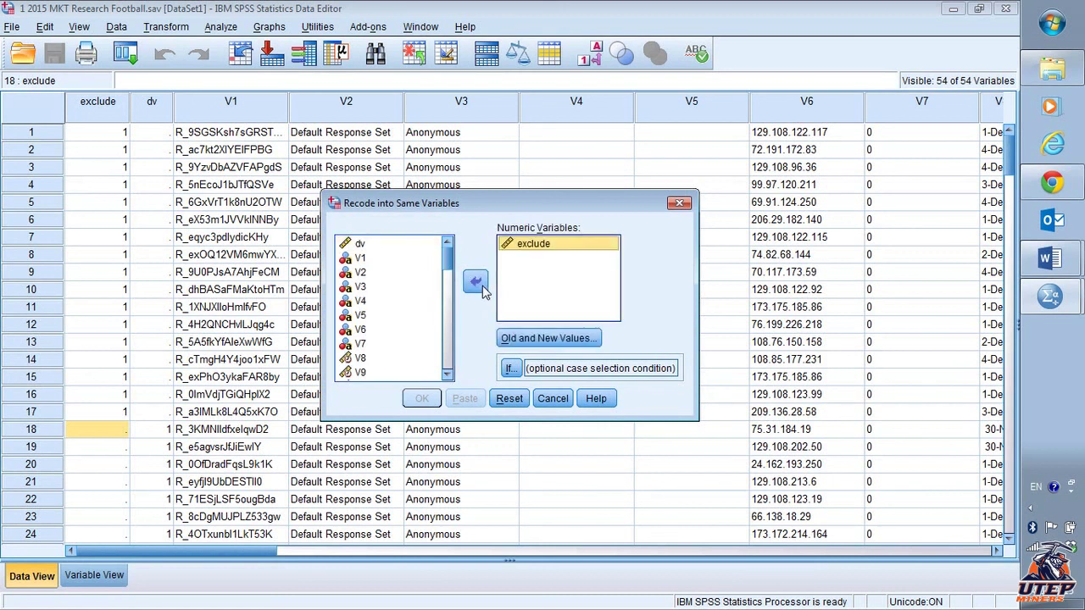
{"action": "left_click", "coordinate": [552, 344]}
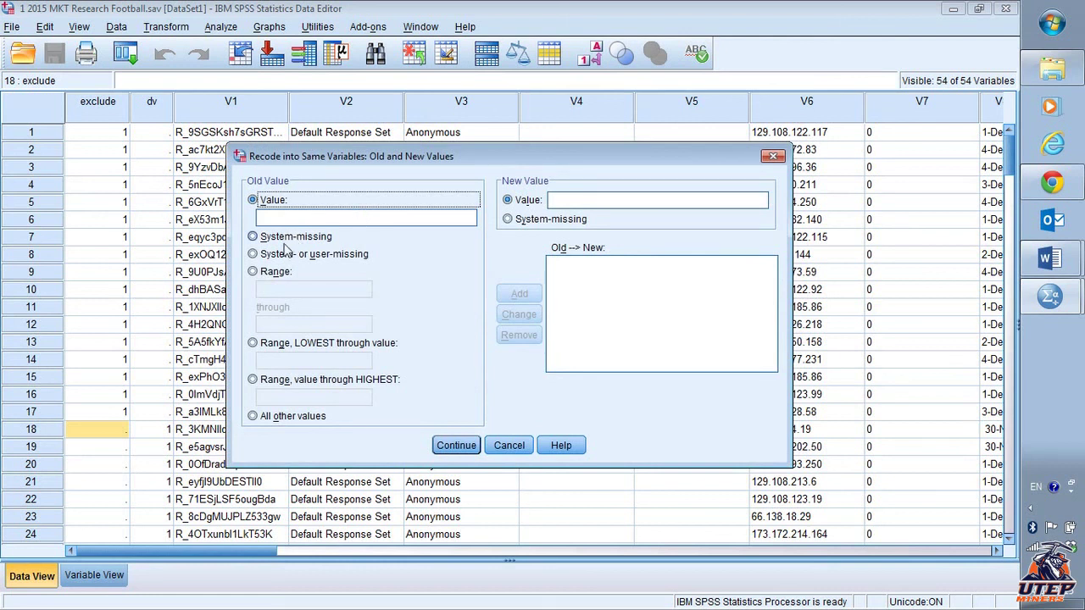
Recode system- or user-missing values of exclude to 0, run the recode, and minimize the output viewer.
{"action": "left_click", "coordinate": [252, 254]}
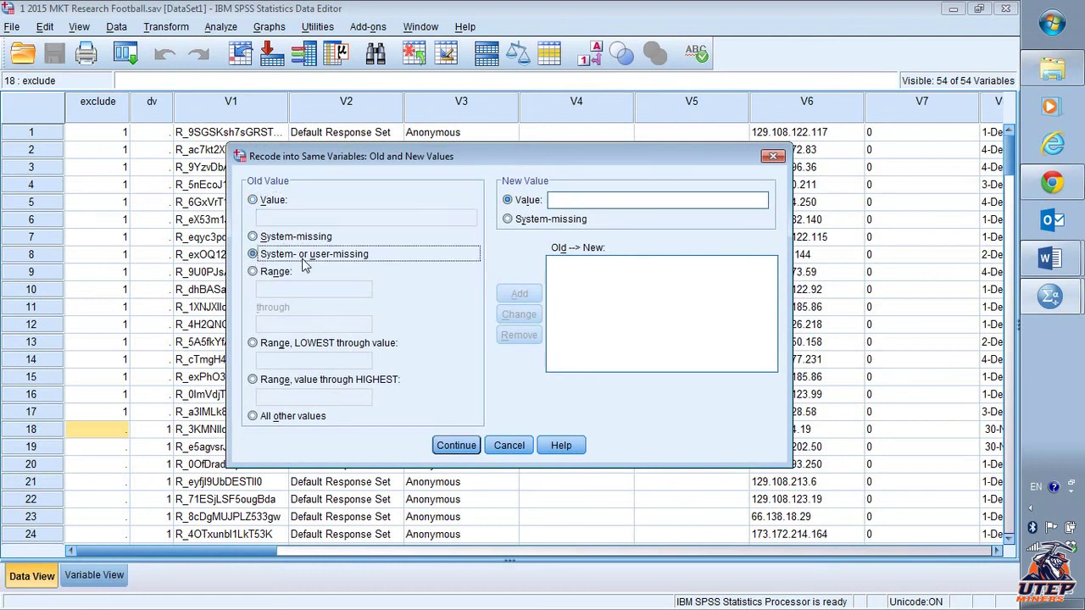
{"action": "left_click", "coordinate": [646, 204]}
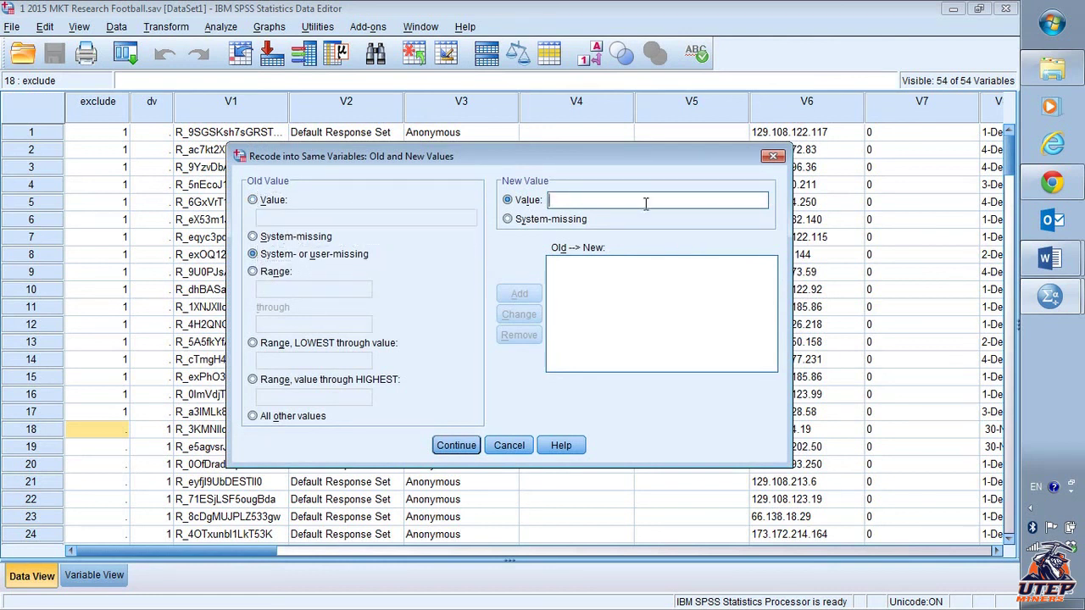
{"action": "type", "text": "0"}
{"action": "left_click", "coordinate": [519, 295]}
{"action": "left_click", "coordinate": [455, 446]}
{"action": "left_click", "coordinate": [417, 396]}
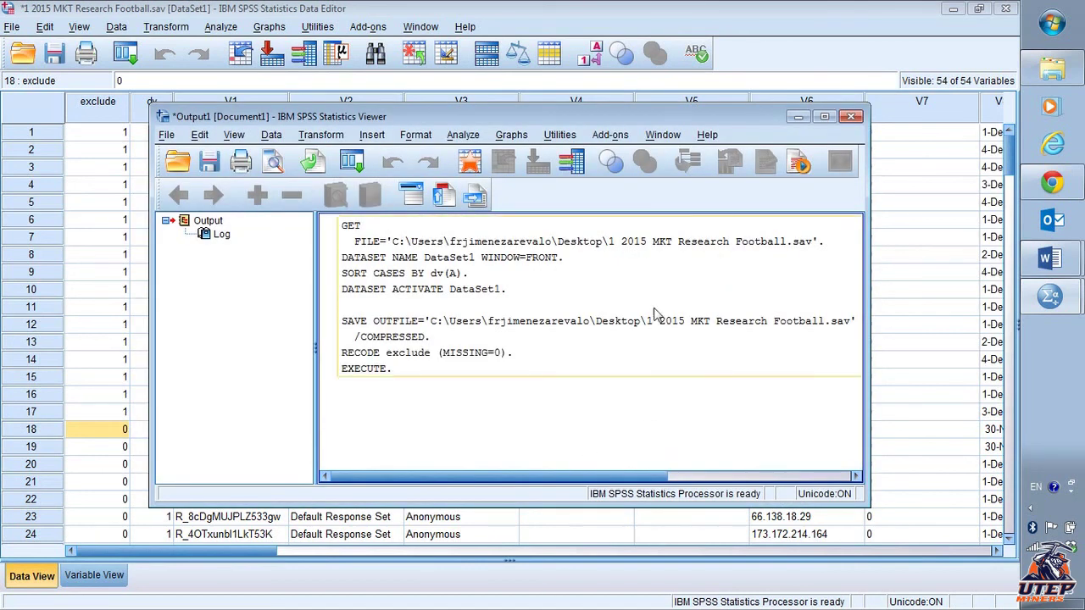
{"action": "left_click", "coordinate": [797, 116]}
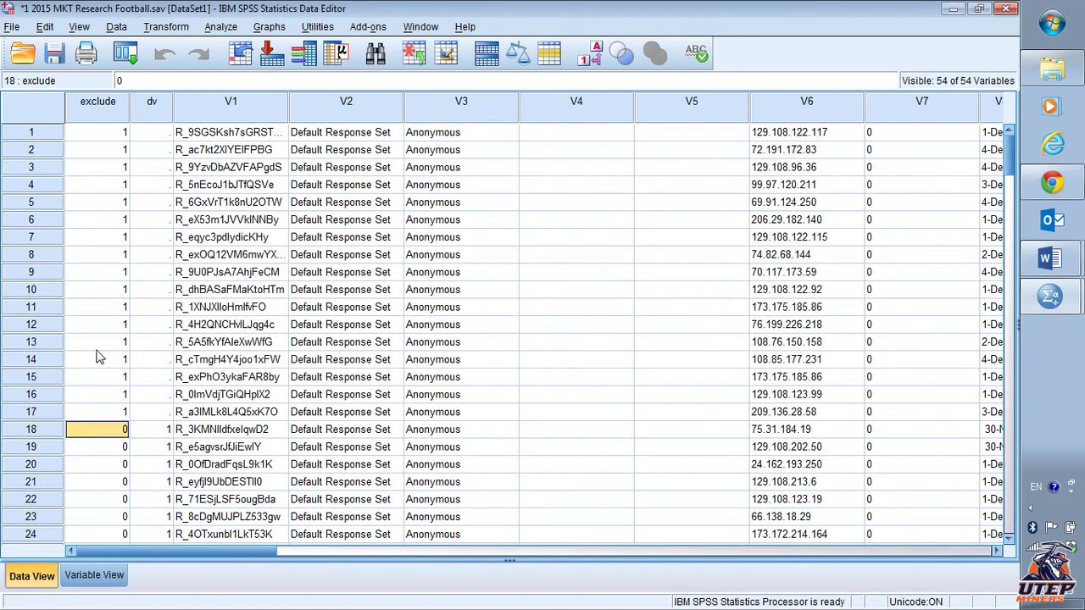
Review the recoded exclude column through all cases and check it with value labels on and off.
{"action": "scroll", "coordinate": [110, 372], "scroll_direction": "down", "scroll_amount": 5}
{"action": "scroll", "coordinate": [119, 384], "scroll_direction": "down", "scroll_amount": 20}
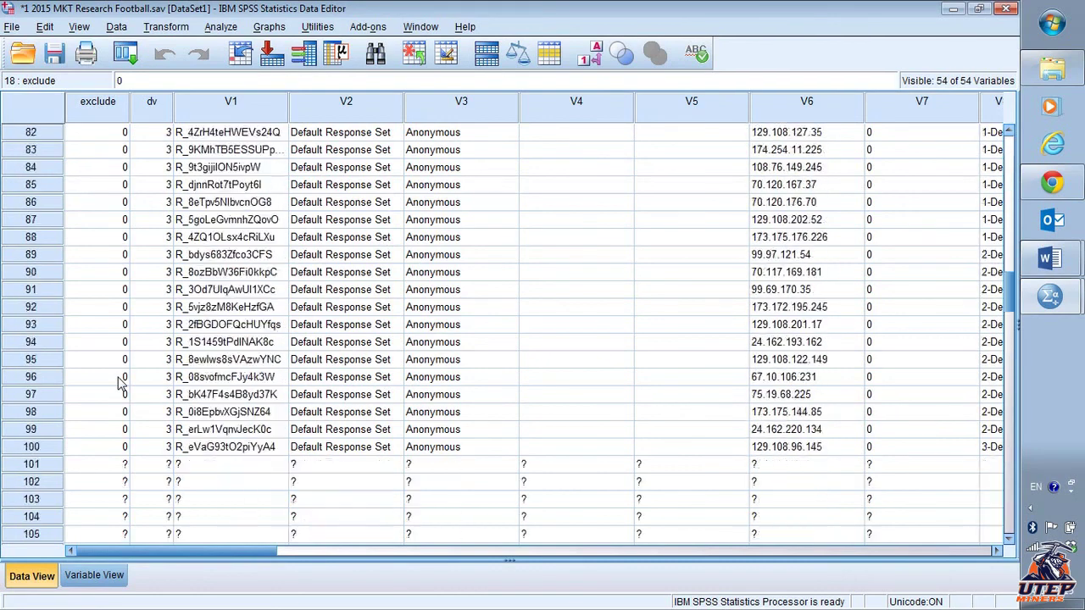
{"action": "scroll", "coordinate": [118, 384], "scroll_direction": "down", "scroll_amount": 18}
{"action": "scroll", "coordinate": [119, 384], "scroll_direction": "up", "scroll_amount": 15}
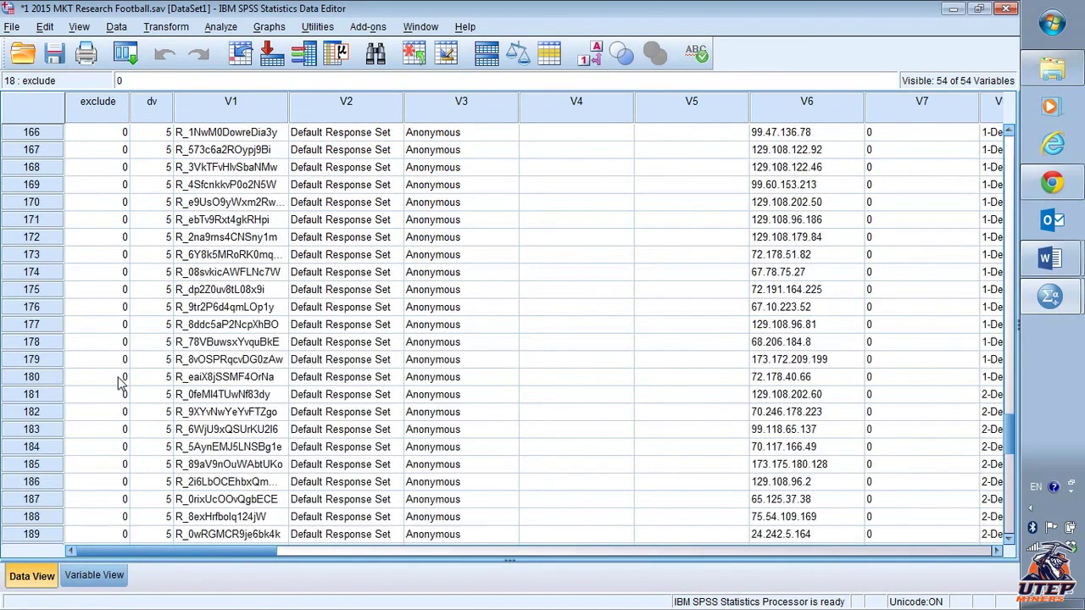
{"action": "scroll", "coordinate": [119, 384], "scroll_direction": "up", "scroll_amount": 20}
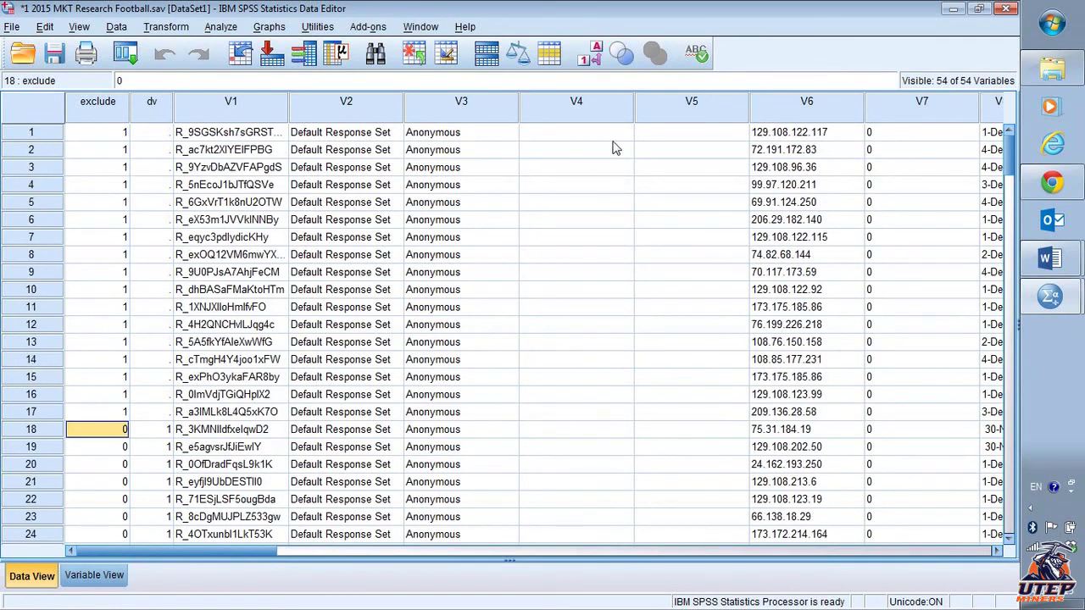
{"action": "left_click", "coordinate": [594, 60]}
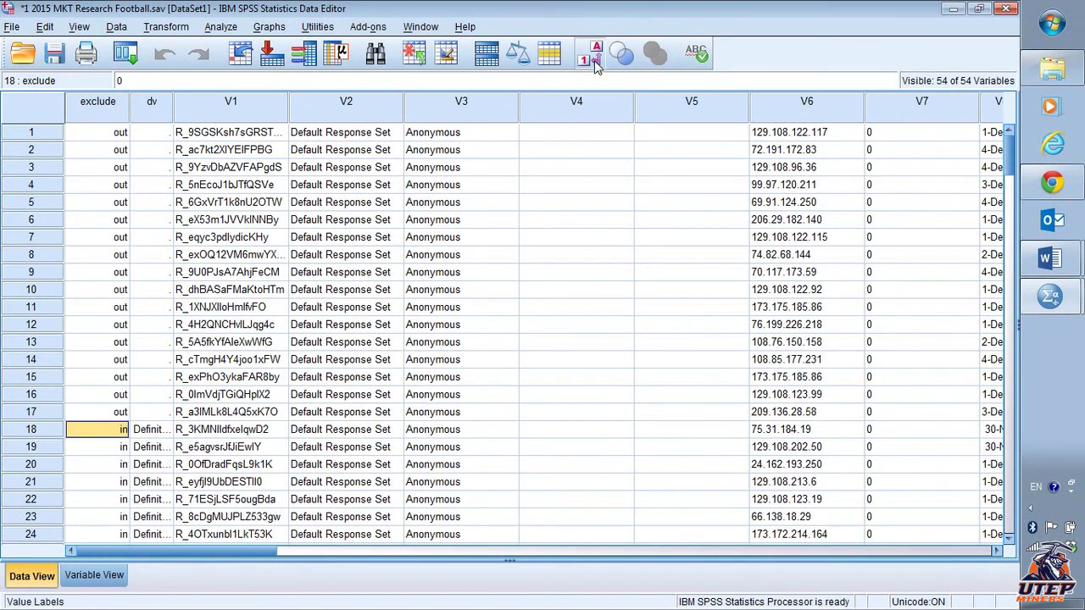
{"action": "left_click", "coordinate": [594, 60]}
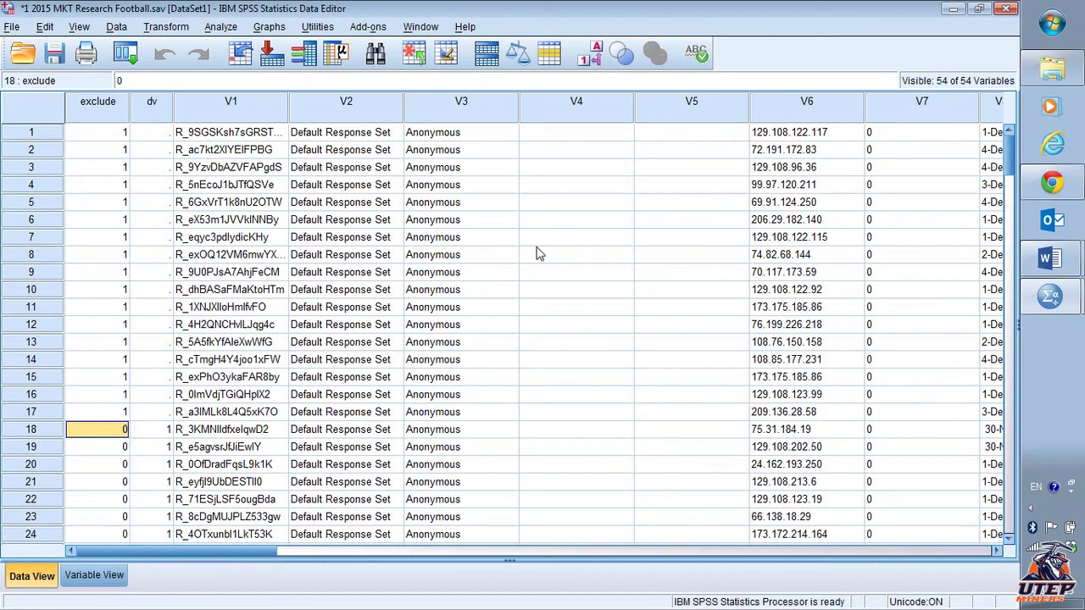
Save the dataset, and save a desktop copy named "1 2015 MKT Research Football April 13" followed by the surname.
{"action": "left_click", "coordinate": [54, 53]}
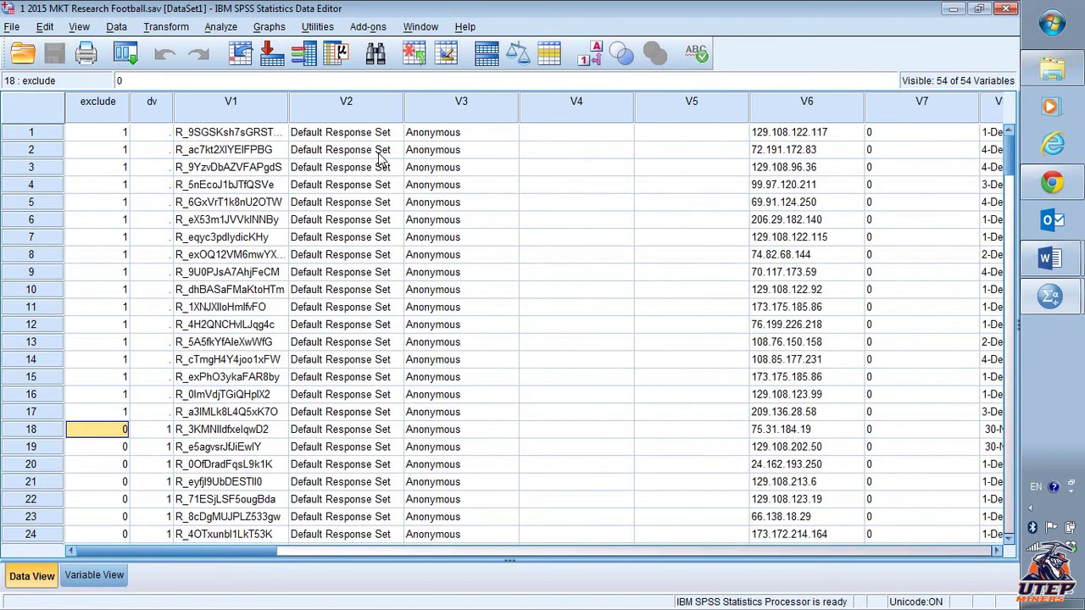
{"action": "left_click", "coordinate": [13, 28]}
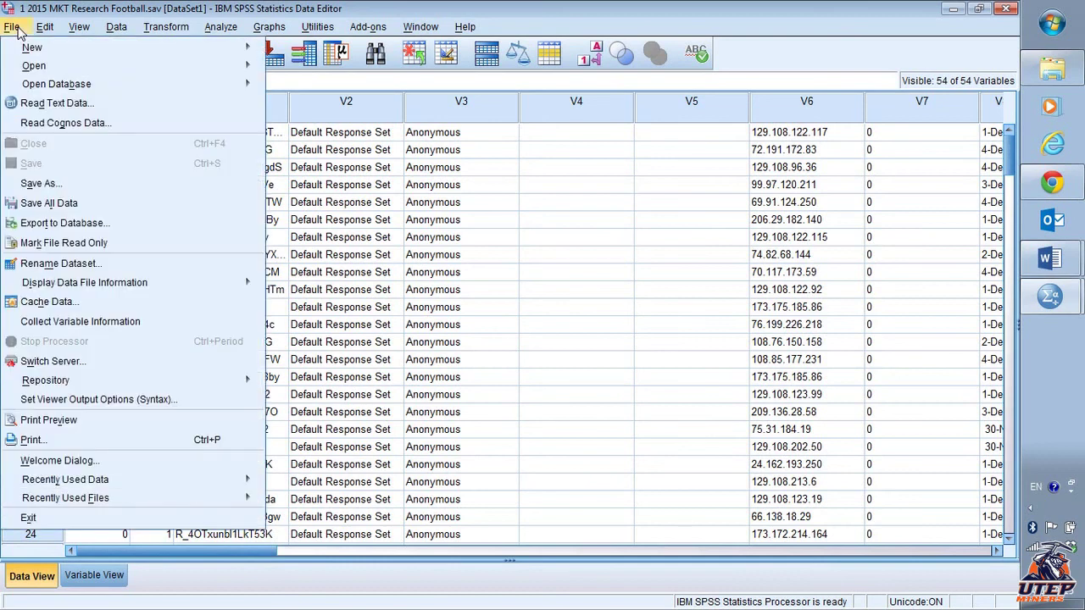
{"action": "left_click", "coordinate": [73, 193]}
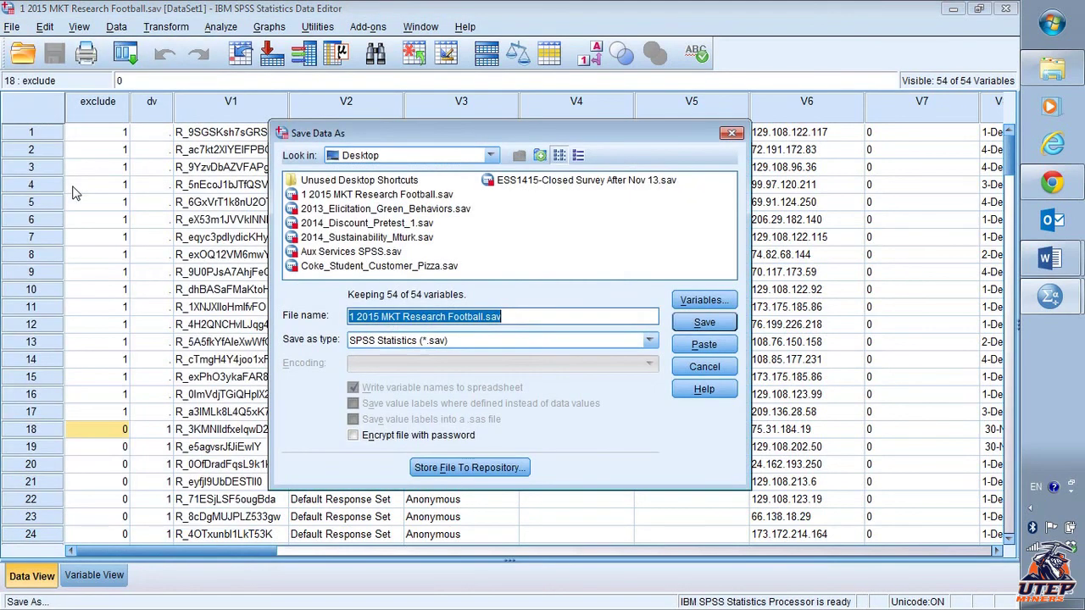
{"action": "left_click", "coordinate": [484, 315]}
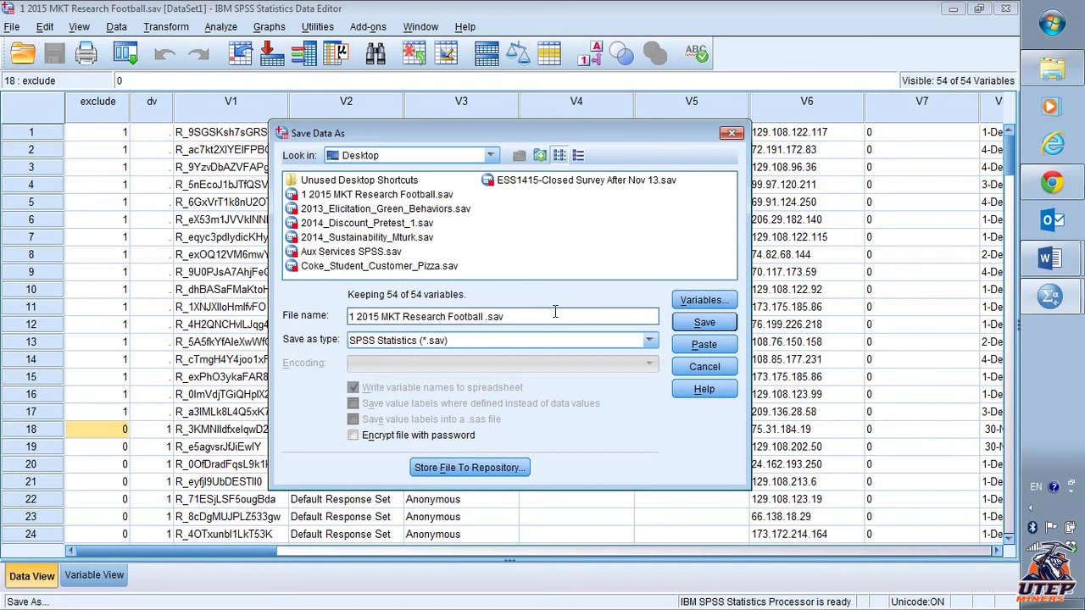
{"action": "type", "text": "April "}
{"action": "type", "text": "Jimenez"}
{"action": "type", "text": "13"}
{"action": "left_click", "coordinate": [707, 323]}
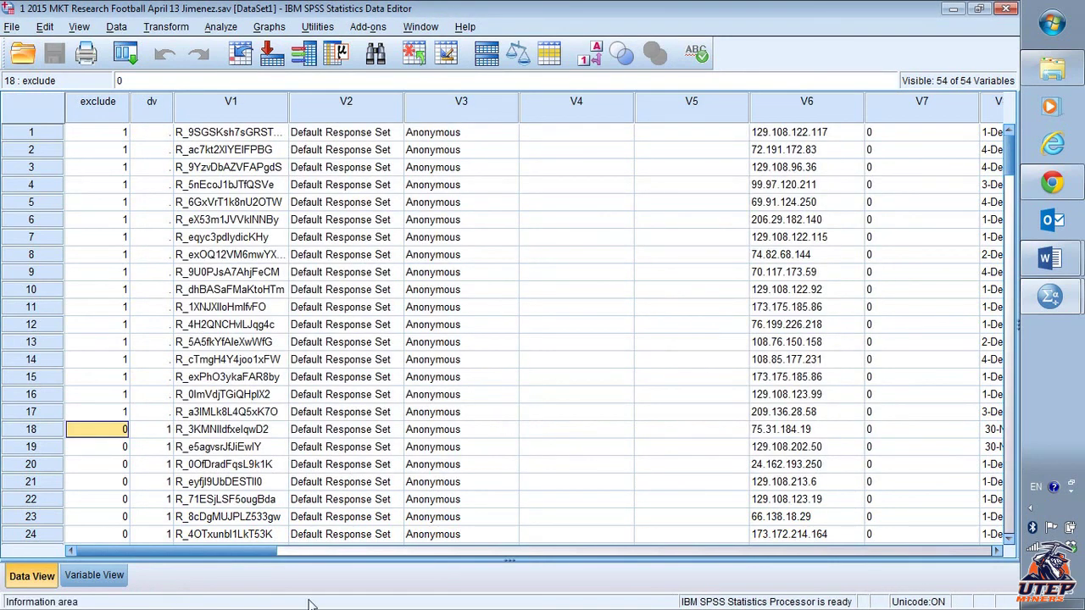
Switch to Word to read the assignment's instruction 3 about excluding students who answered the filter question, and return to SPSS.
{"action": "left_click", "coordinate": [1052, 259]}
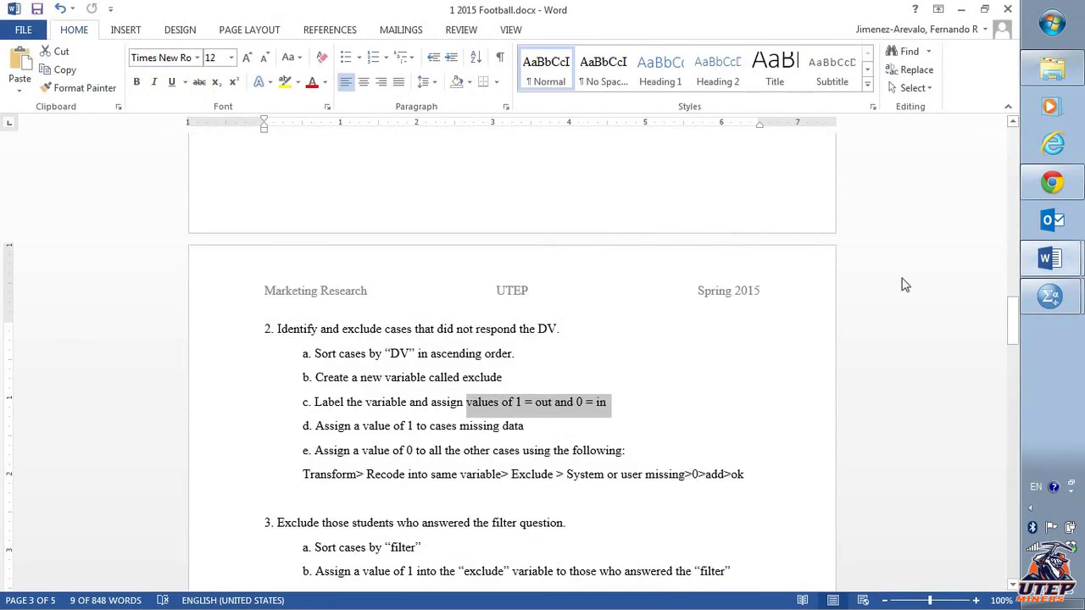
{"action": "left_click", "coordinate": [615, 373]}
{"action": "scroll", "coordinate": [658, 396], "scroll_direction": "down", "scroll_amount": 1}
{"action": "scroll", "coordinate": [658, 396], "scroll_direction": "down", "scroll_amount": 4}
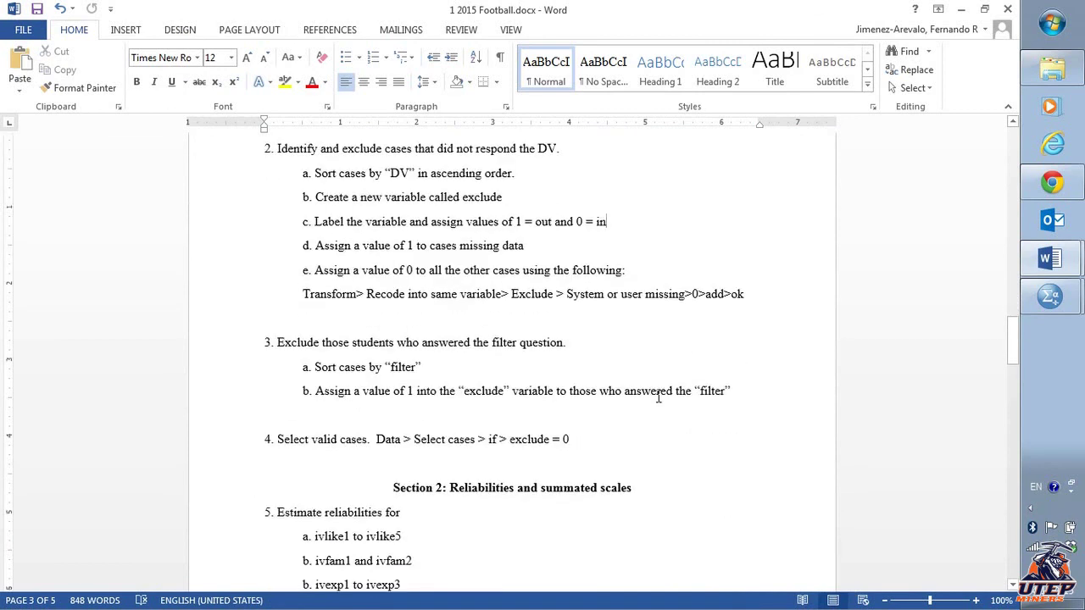
{"action": "left_click_drag", "start_coordinate": [332, 293], "coordinate": [573, 293]}
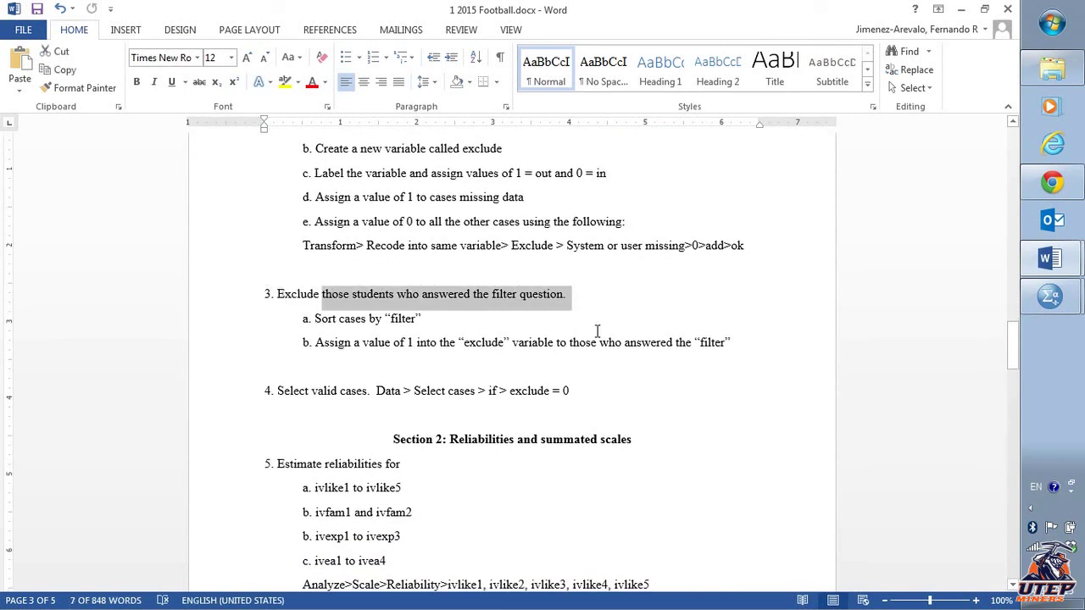
{"action": "key", "text": "alt+Tab"}
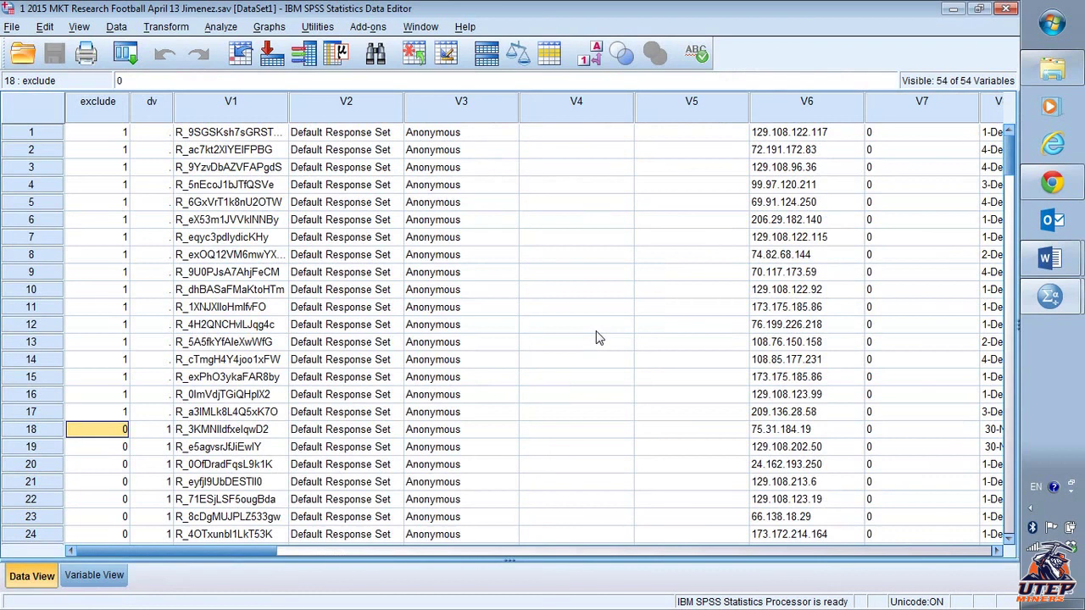
Move the filter variable to the first position in the variable list, above exclude.
{"action": "left_click", "coordinate": [122, 582]}
{"action": "scroll", "coordinate": [252, 419], "scroll_direction": "down", "scroll_amount": 6}
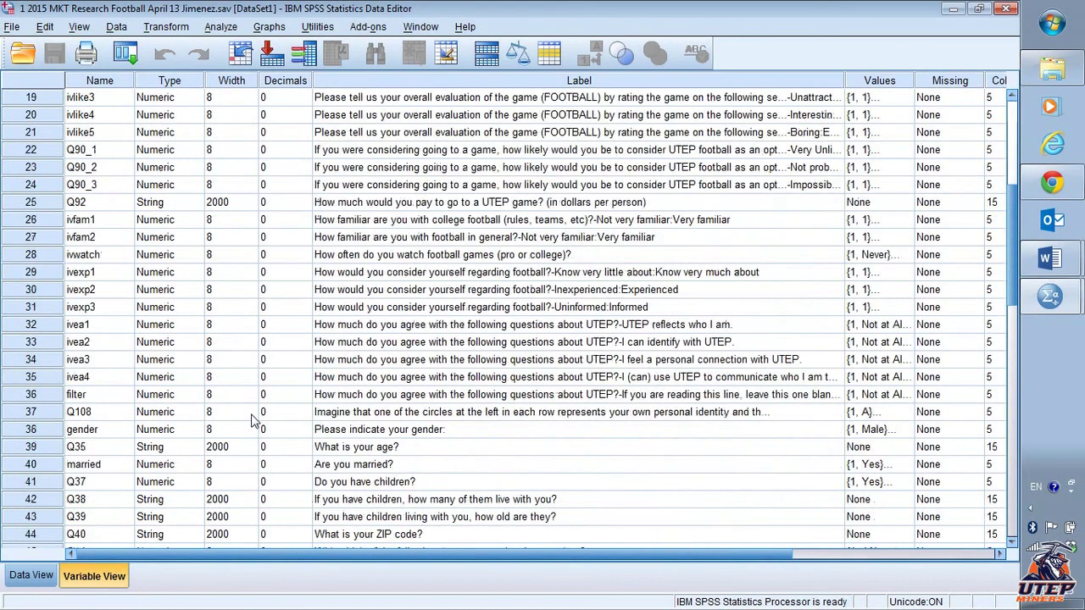
{"action": "left_click", "coordinate": [90, 395]}
{"action": "left_click", "coordinate": [32, 396]}
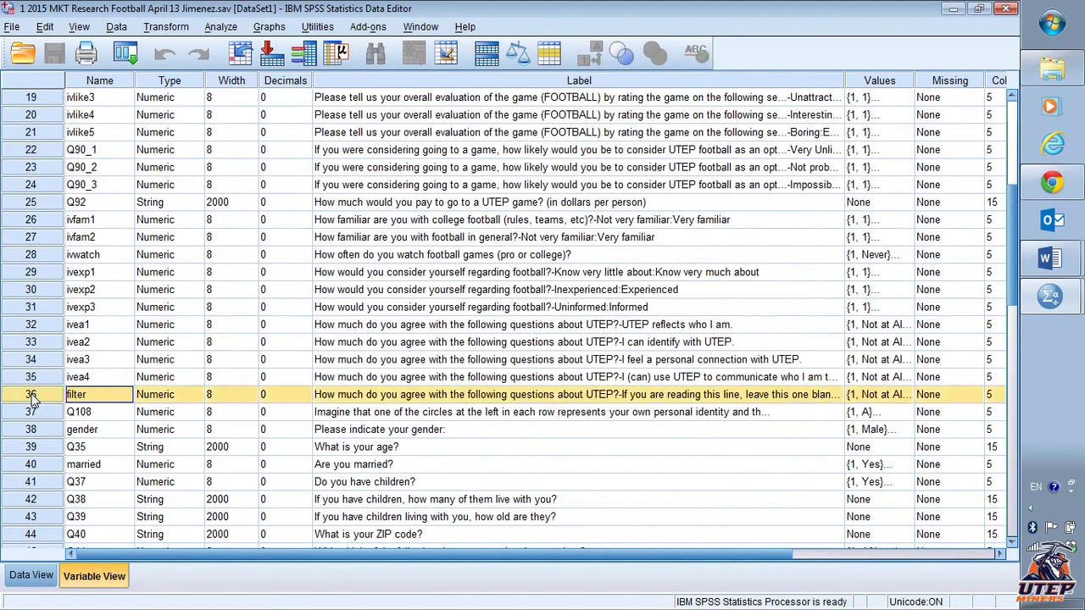
{"action": "left_click_drag", "start_coordinate": [32, 400], "coordinate": [114, 102]}
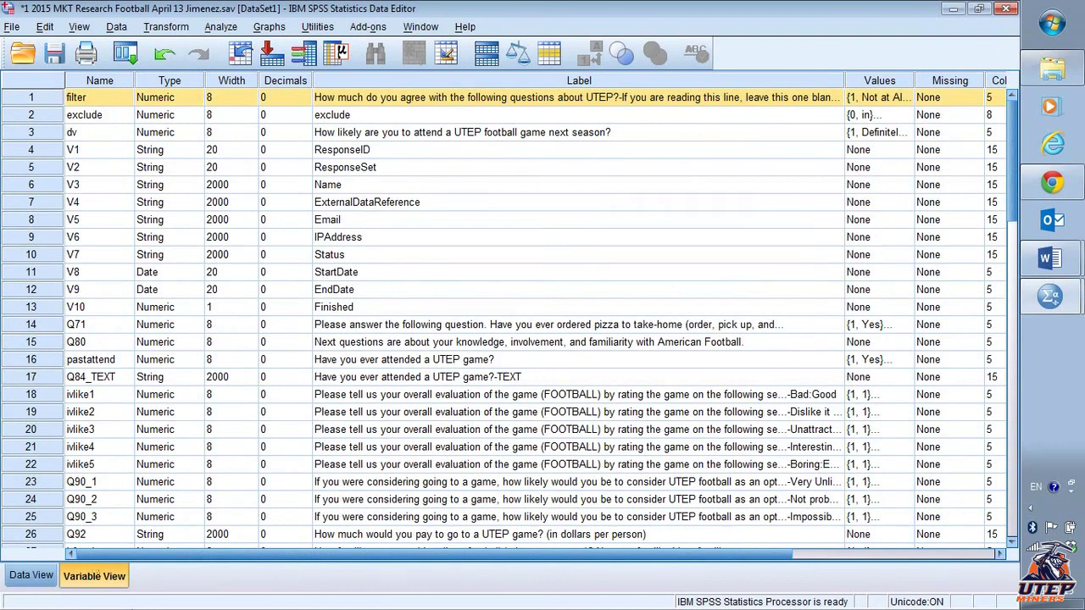
Look through the filter column across the data cases for respondents who answered the filter question.
{"action": "left_click", "coordinate": [34, 578]}
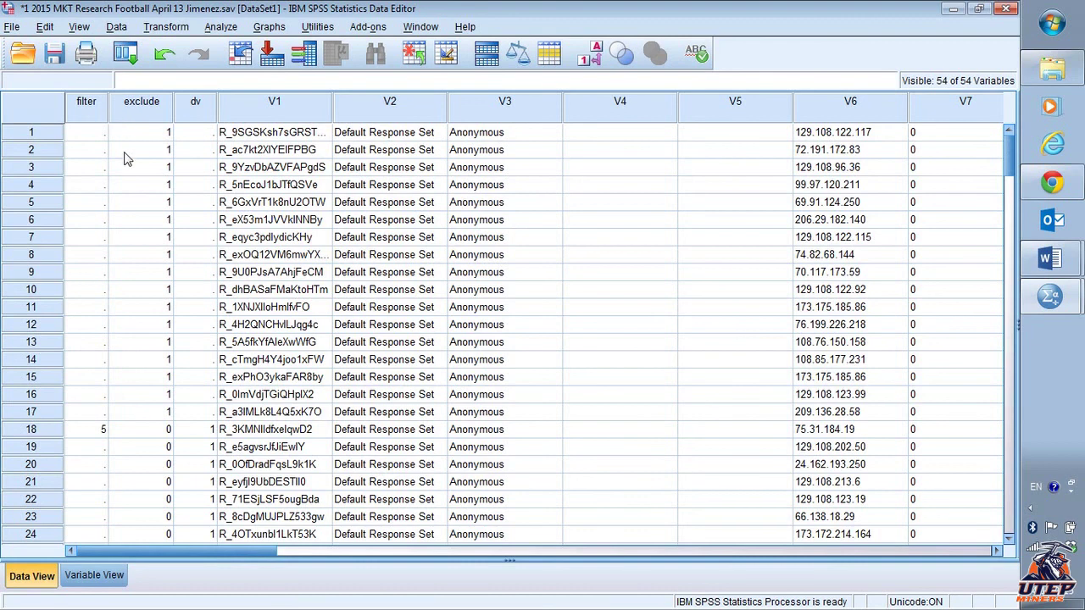
{"action": "scroll", "coordinate": [87, 187], "scroll_direction": "down", "scroll_amount": 2}
{"action": "scroll", "coordinate": [87, 186], "scroll_direction": "down", "scroll_amount": 1}
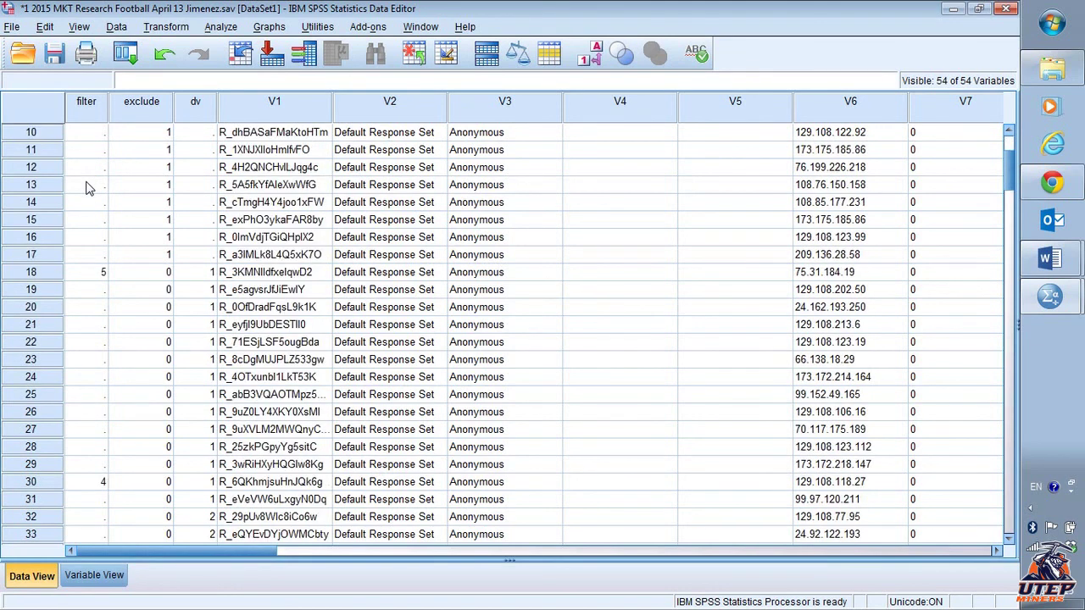
{"action": "scroll", "coordinate": [88, 187], "scroll_direction": "down", "scroll_amount": 2}
{"action": "scroll", "coordinate": [87, 187], "scroll_direction": "down", "scroll_amount": 3}
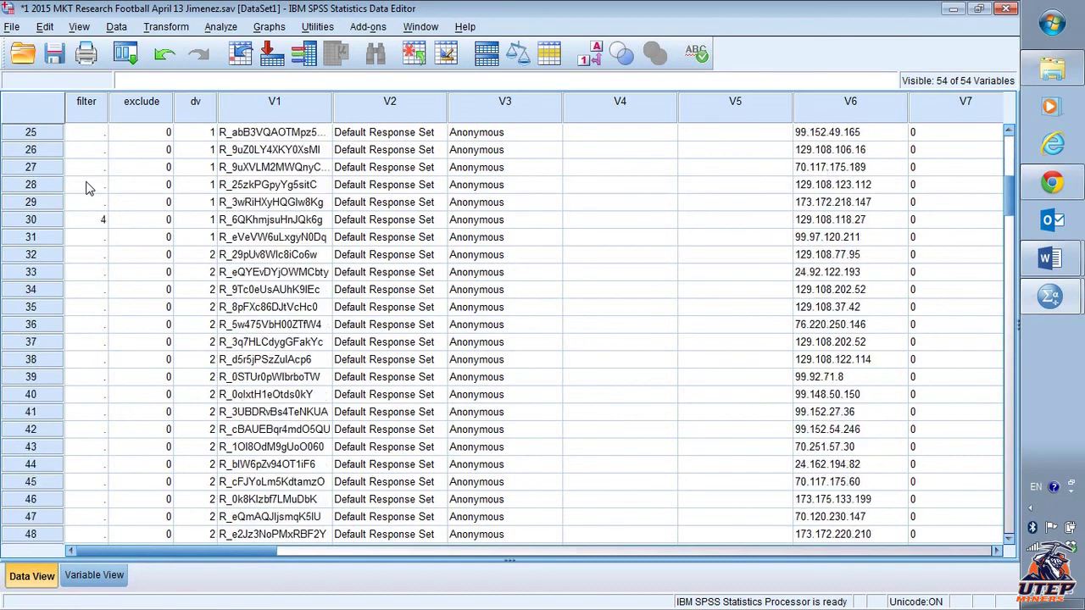
{"action": "scroll", "coordinate": [87, 187], "scroll_direction": "down", "scroll_amount": 12}
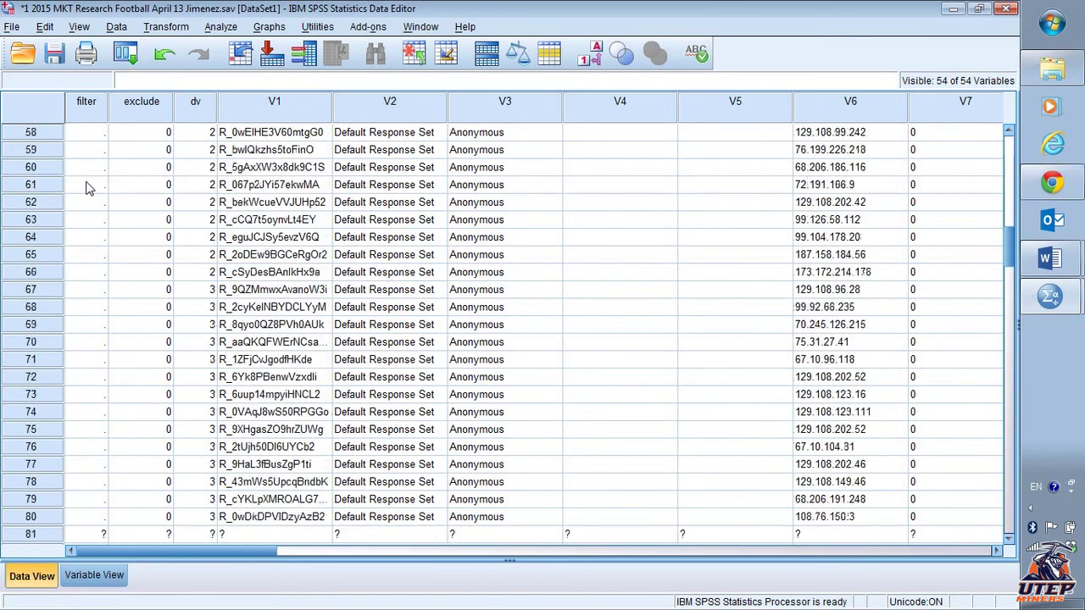
{"action": "scroll", "coordinate": [88, 187], "scroll_direction": "down", "scroll_amount": 18}
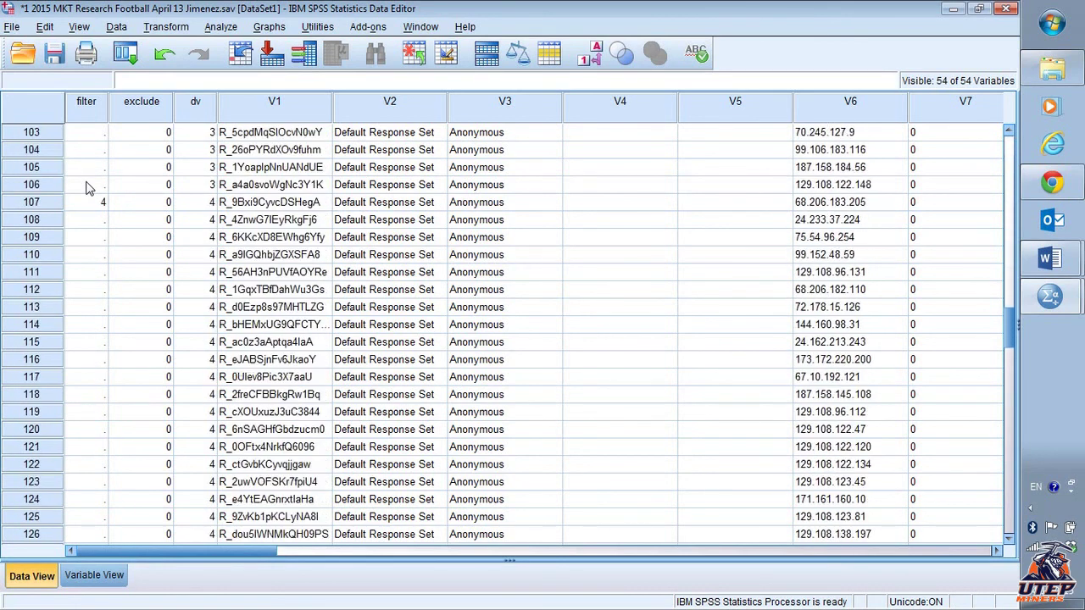
{"action": "scroll", "coordinate": [88, 187], "scroll_direction": "down", "scroll_amount": 20}
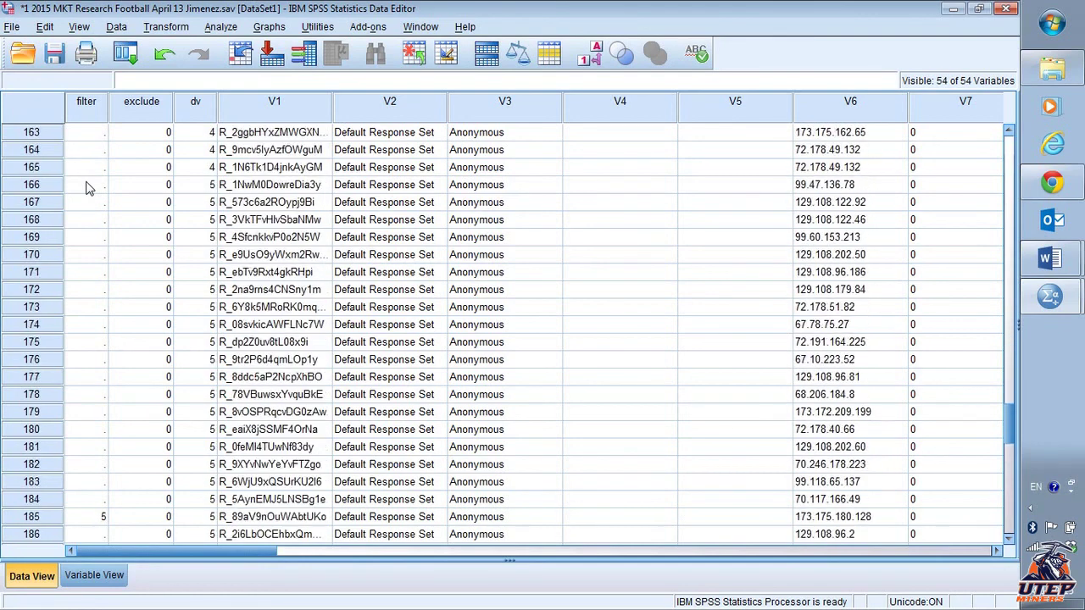
{"action": "scroll", "coordinate": [88, 187], "scroll_direction": "up", "scroll_amount": 20}
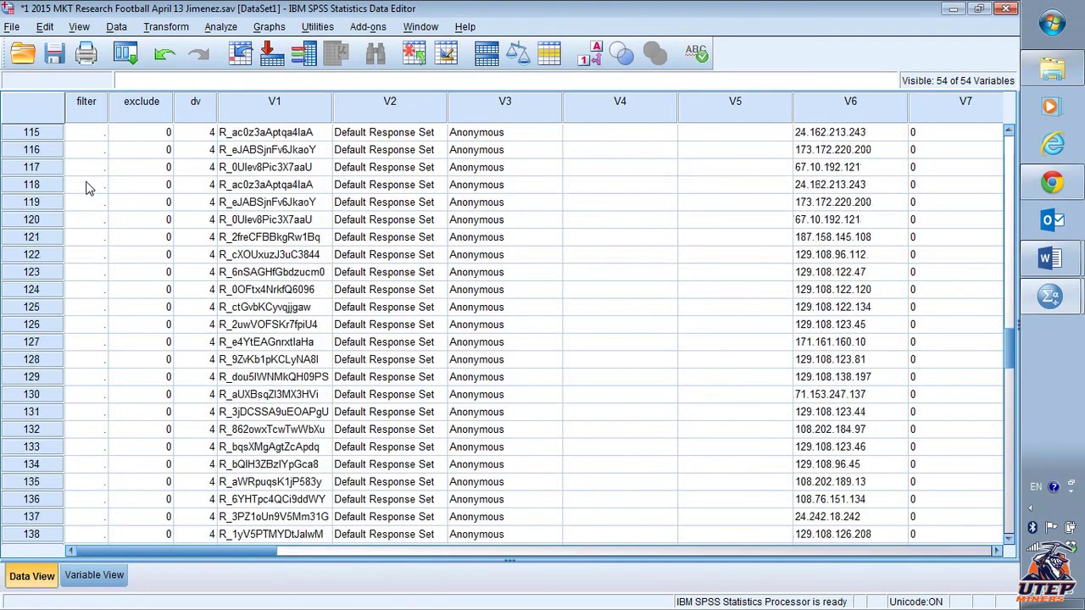
{"action": "scroll", "coordinate": [87, 186], "scroll_direction": "up", "scroll_amount": 18}
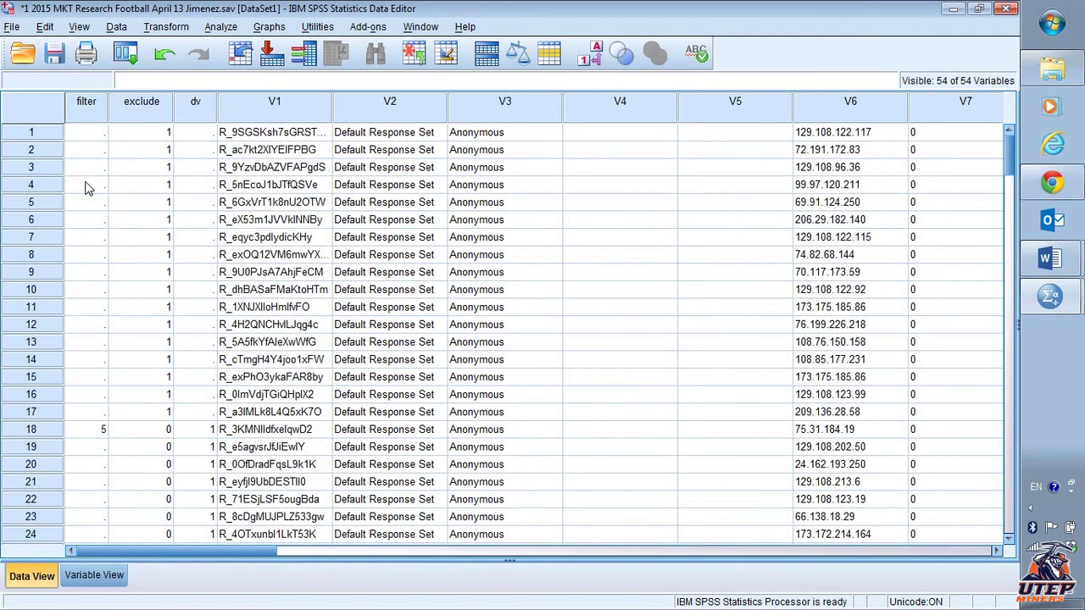
Sort the cases by filter in descending order instead of by dv, and return to the data editor.
{"action": "left_click", "coordinate": [117, 27]}
{"action": "left_click", "coordinate": [145, 208]}
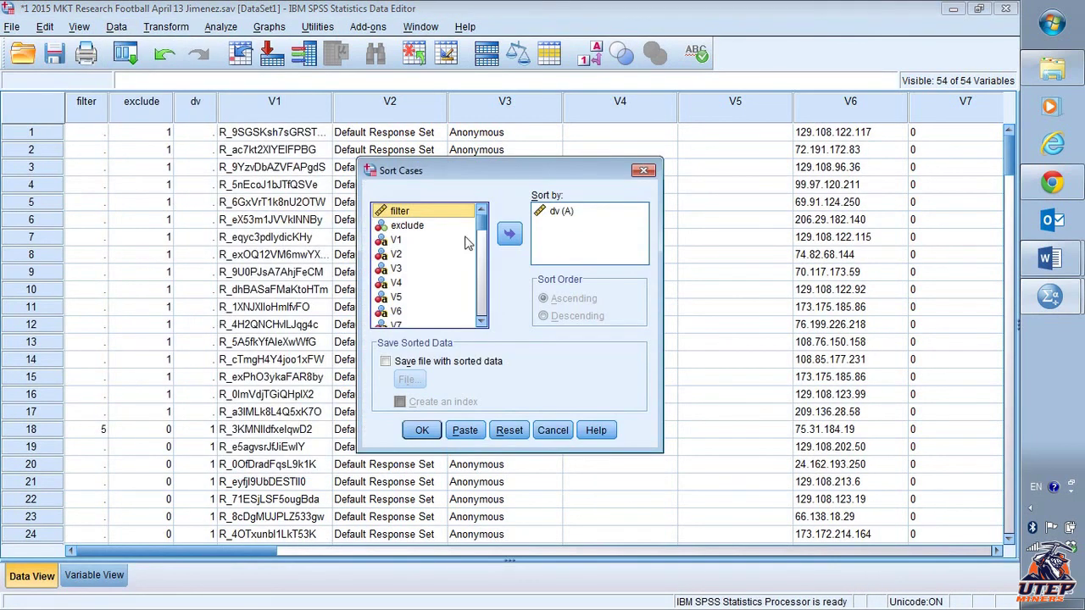
{"action": "left_click", "coordinate": [560, 211]}
{"action": "left_click", "coordinate": [510, 234]}
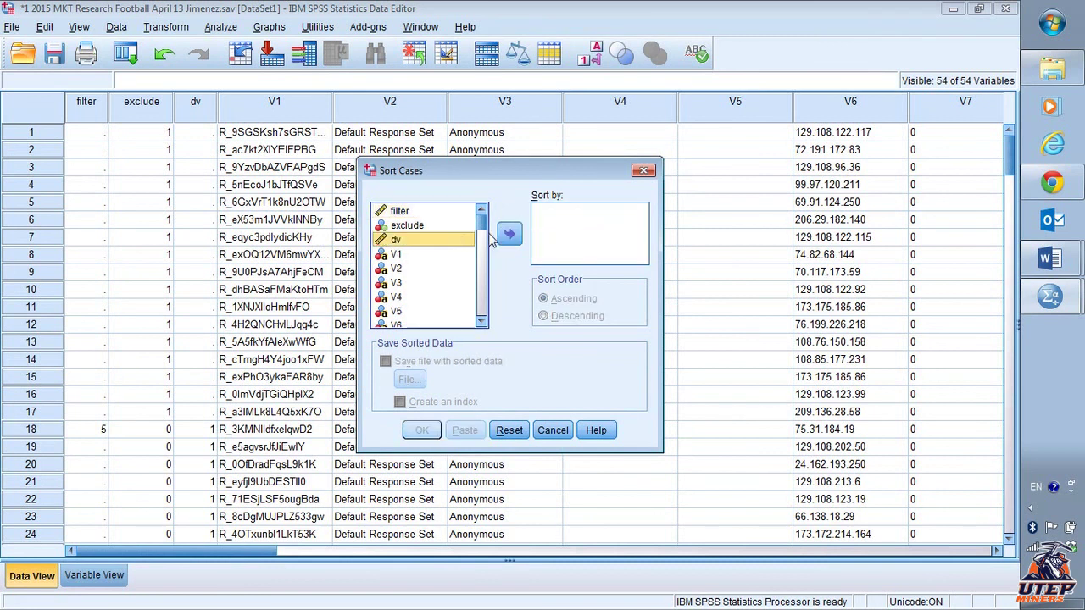
{"action": "left_click", "coordinate": [426, 213]}
{"action": "left_click", "coordinate": [510, 234]}
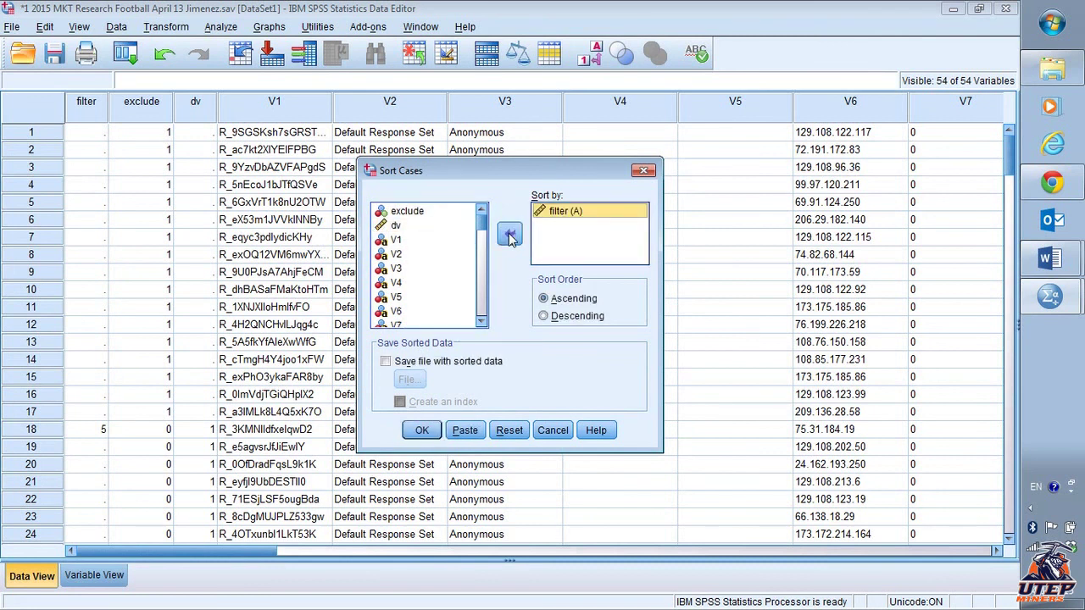
{"action": "left_click", "coordinate": [543, 318]}
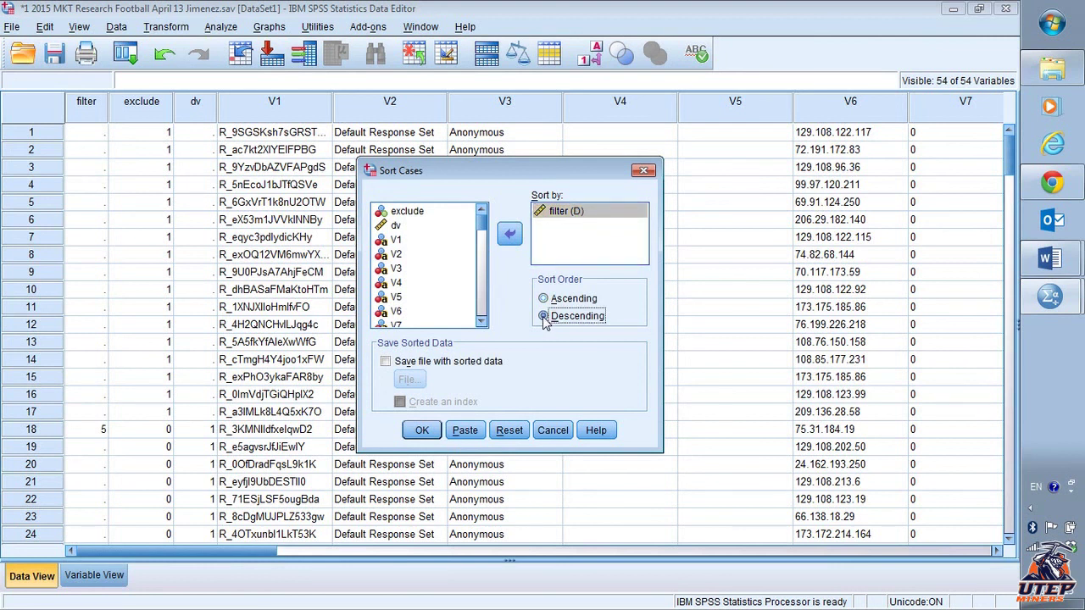
{"action": "left_click", "coordinate": [421, 431]}
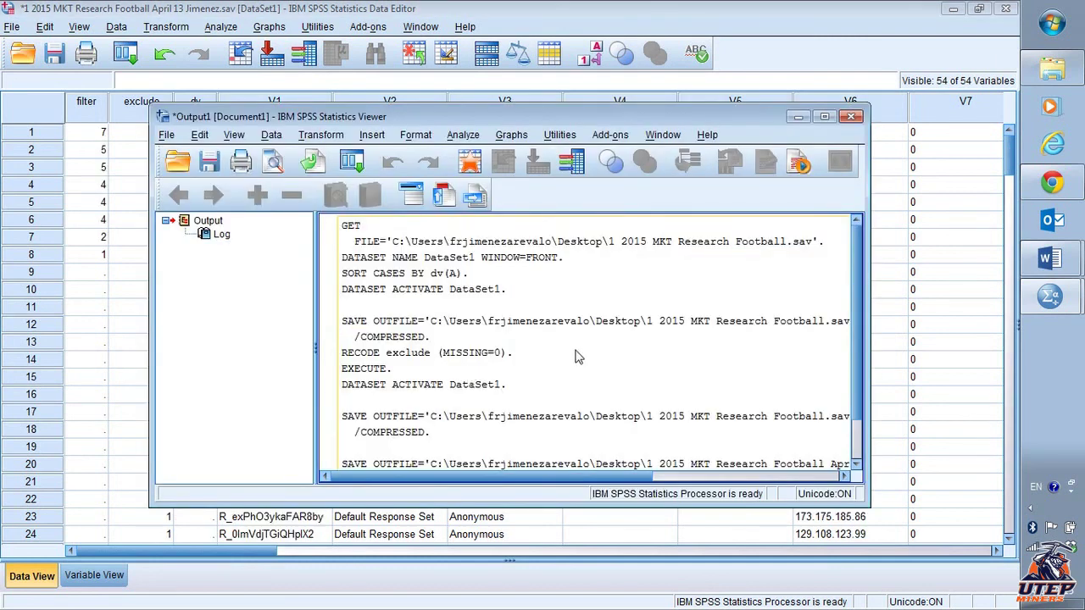
{"action": "left_click", "coordinate": [101, 304]}
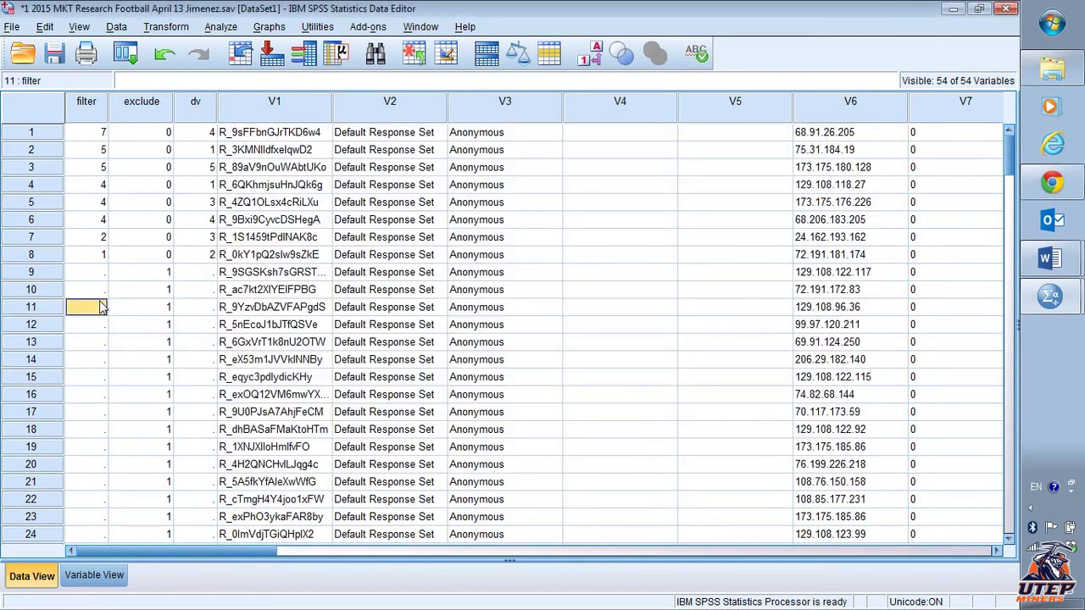
Set exclude to 1 for cases 1 through 8, which have a filter answer, and save the dataset.
{"action": "left_click", "coordinate": [152, 136]}
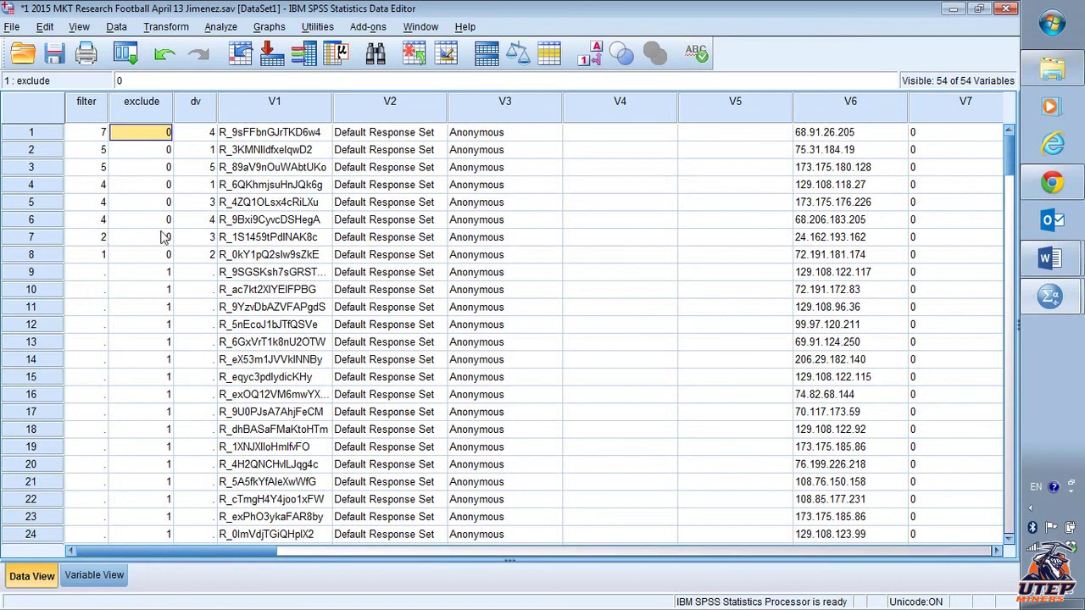
{"action": "type", "text": "1"}
{"action": "key", "text": "Return"}
{"action": "type", "text": "1"}
{"action": "key", "text": "Return"}
{"action": "type", "text": "1"}
{"action": "key", "text": "Return"}
{"action": "type", "text": "1"}
{"action": "key", "text": "Return"}
{"action": "type", "text": "1"}
{"action": "key", "text": "Return"}
{"action": "type", "text": "1"}
{"action": "key", "text": "Return"}
{"action": "type", "text": "1"}
{"action": "key", "text": "Return"}
{"action": "type", "text": "1"}
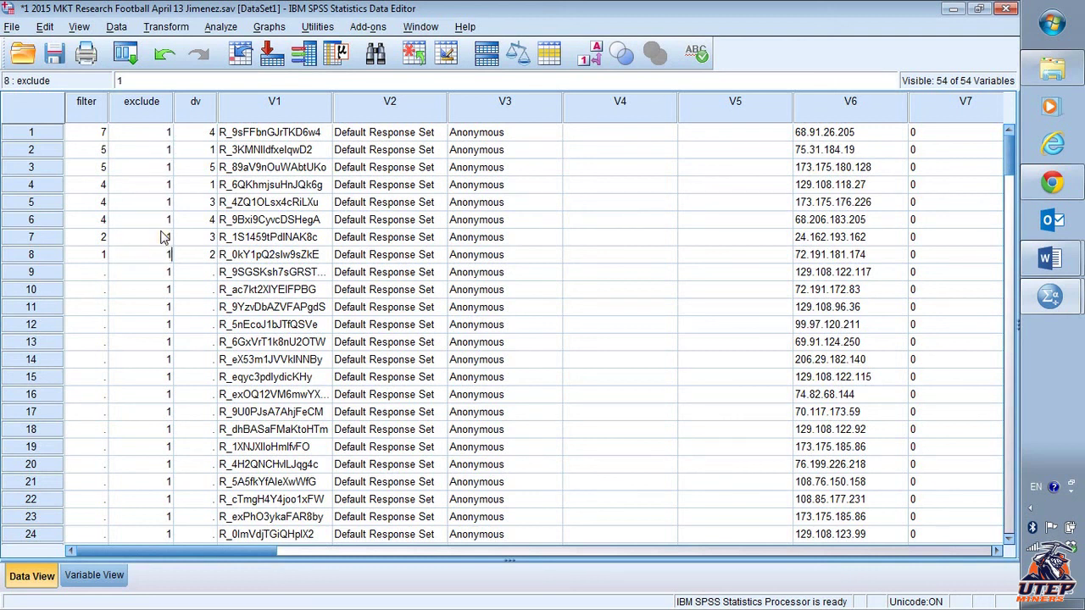
{"action": "left_click", "coordinate": [164, 237]}
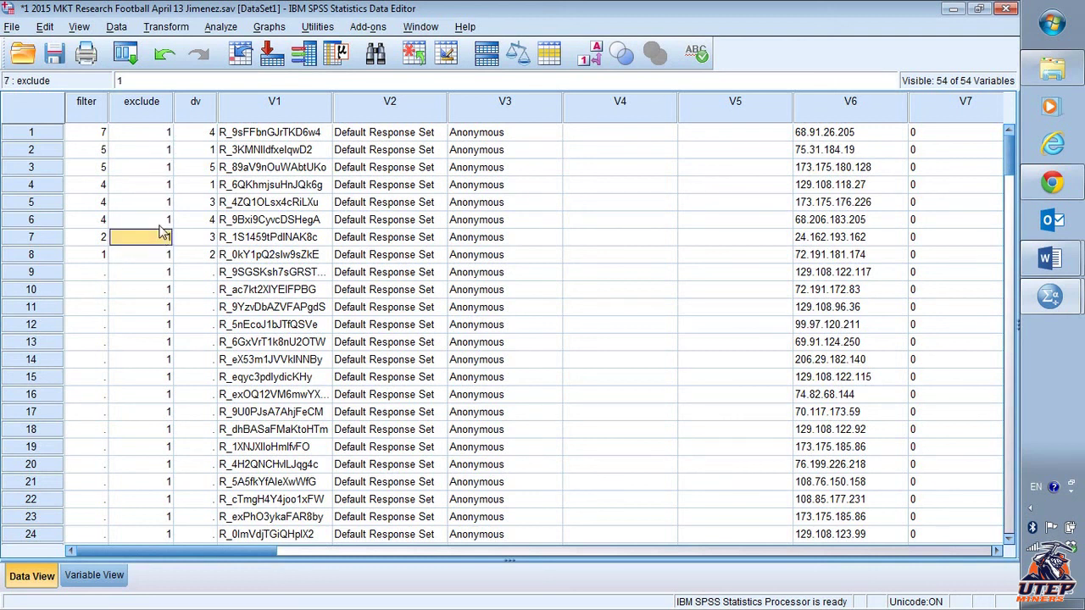
{"action": "left_click", "coordinate": [56, 55]}
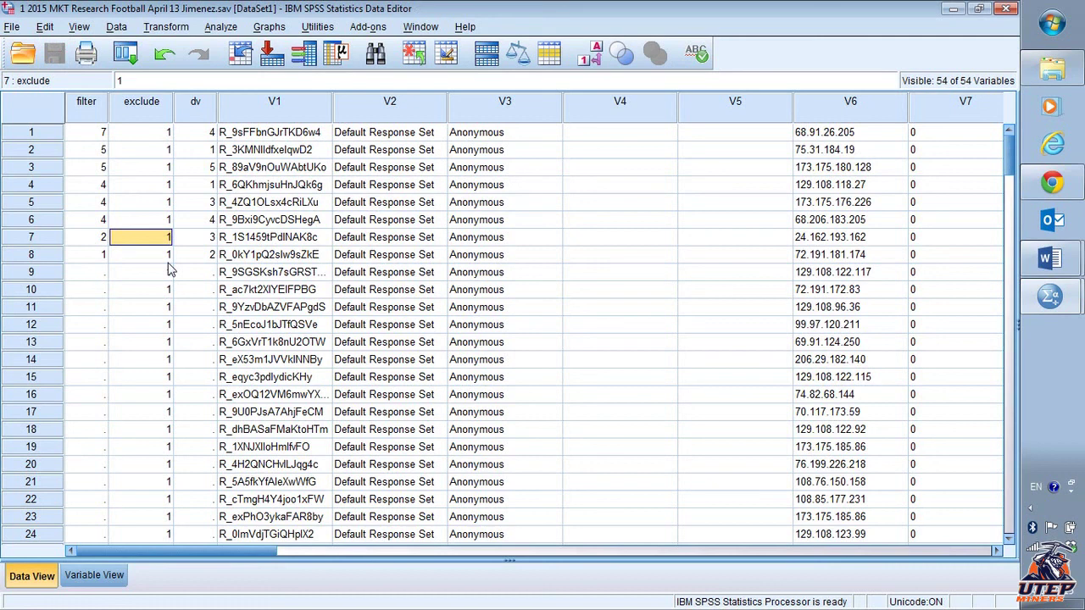
Move the exclude variable above filter to the first position, and check the reordered columns in the data.
{"action": "left_click", "coordinate": [94, 575]}
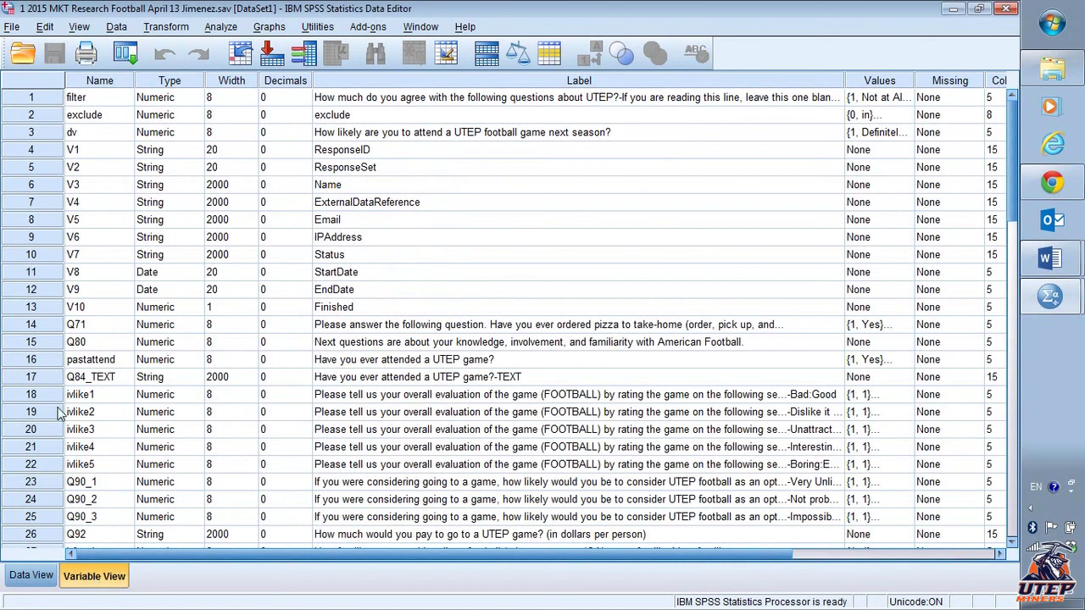
{"action": "left_click_drag", "start_coordinate": [44, 121], "coordinate": [48, 102]}
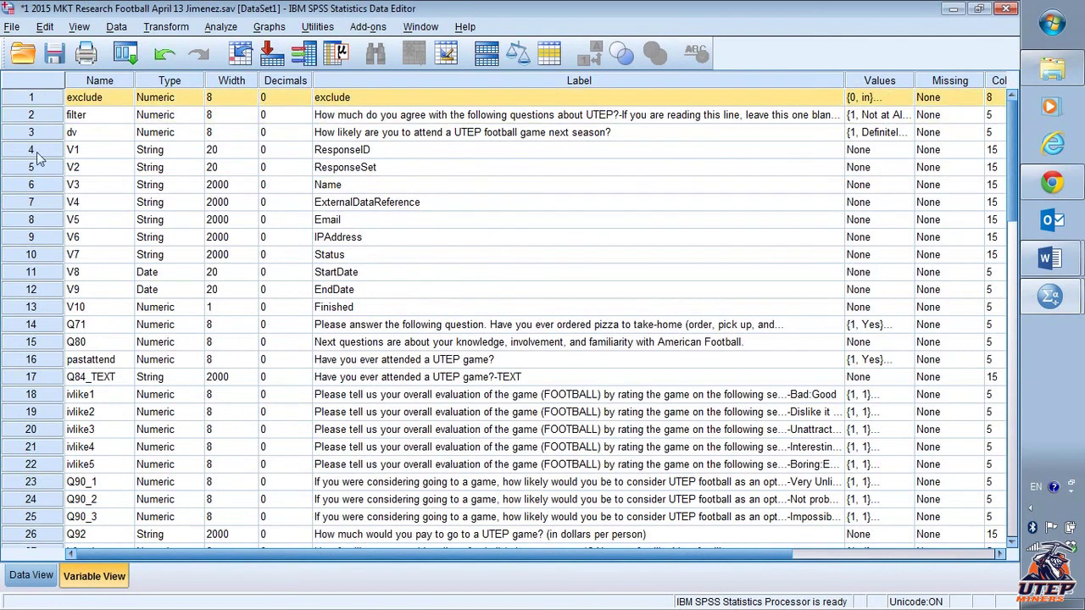
{"action": "left_click", "coordinate": [30, 575]}
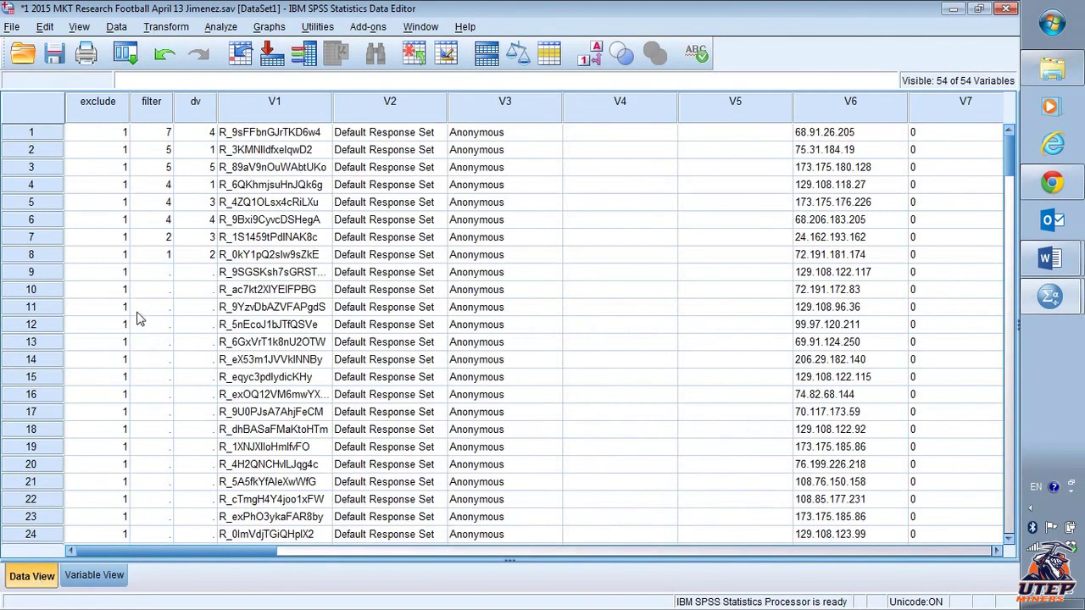
{"action": "scroll", "coordinate": [128, 326], "scroll_direction": "down", "scroll_amount": 6}
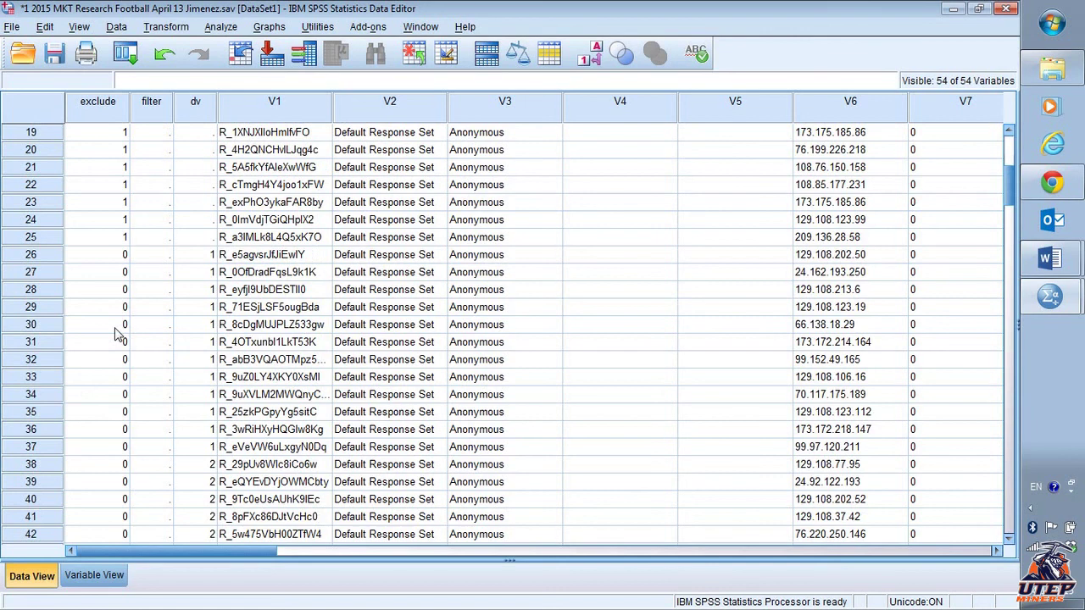
{"action": "scroll", "coordinate": [116, 333], "scroll_direction": "up", "scroll_amount": 6}
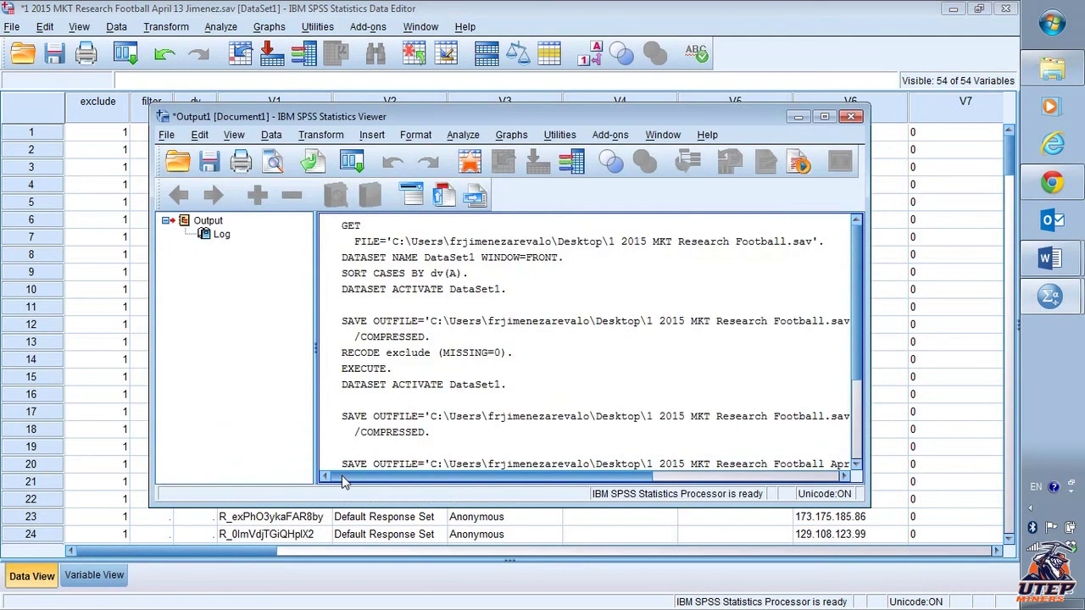
Switch to Word to read and highlight the assignment's instruction 4 about selecting valid cases, and return to SPSS.
{"action": "key", "text": "alt+Tab"}
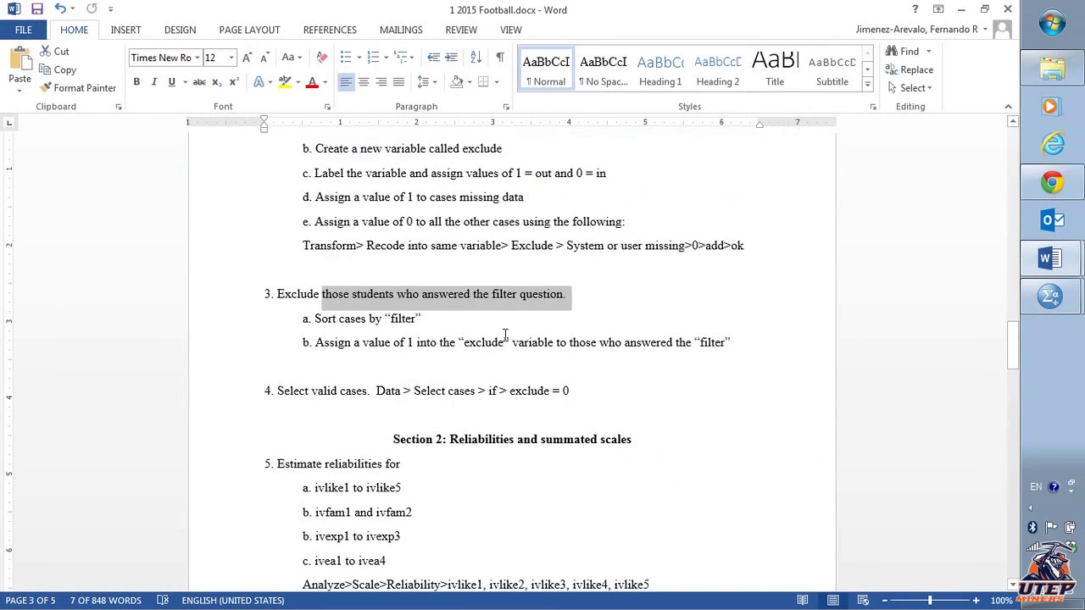
{"action": "left_click_drag", "start_coordinate": [304, 394], "coordinate": [578, 404]}
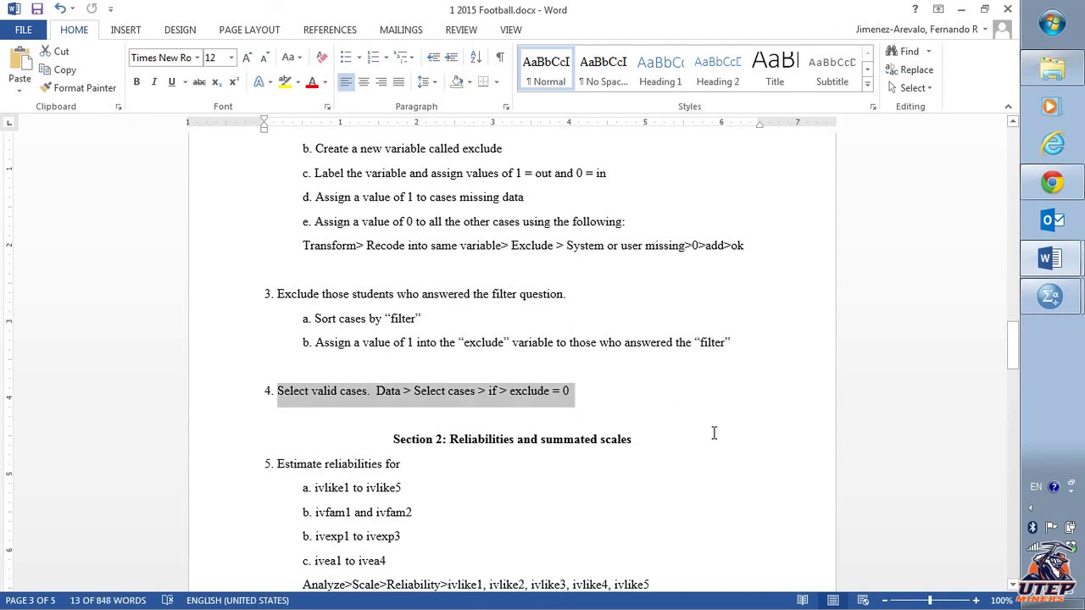
{"action": "key", "text": "alt+Tab"}
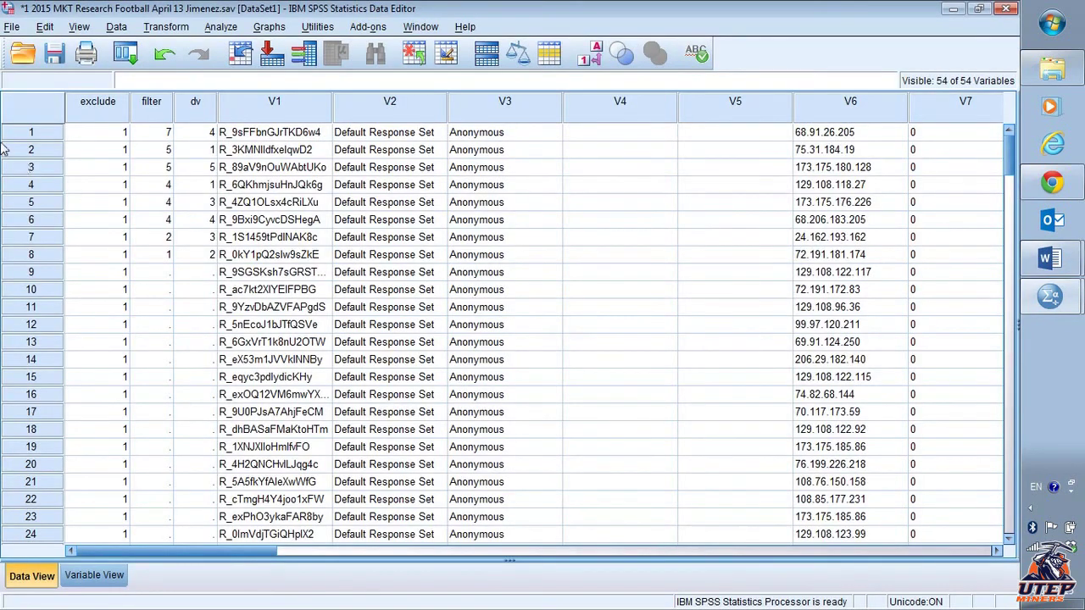
{"action": "right_click", "coordinate": [96, 119]}
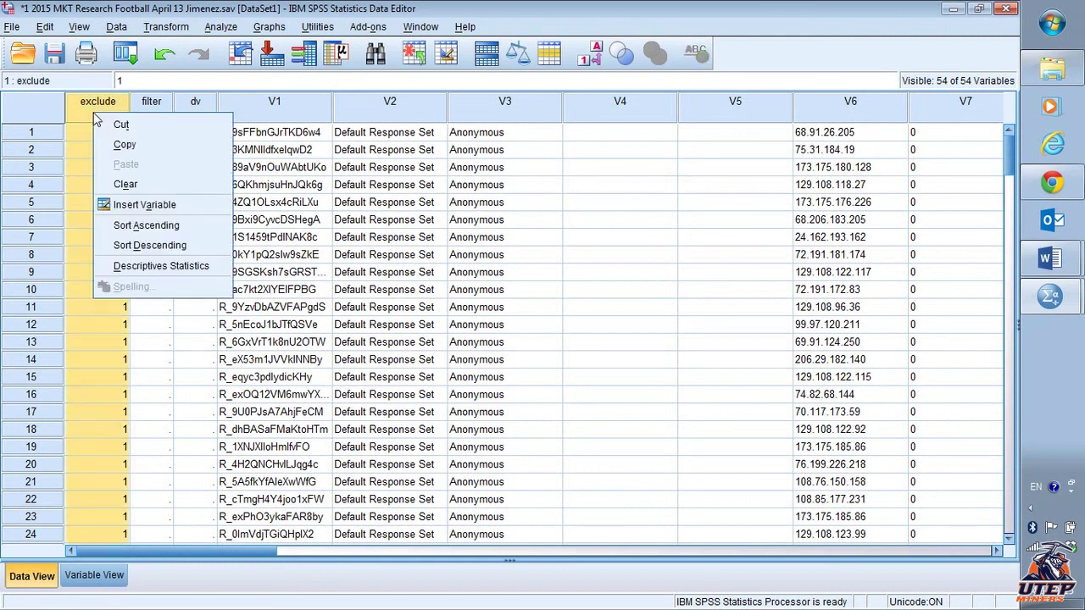
{"action": "right_click", "coordinate": [92, 111]}
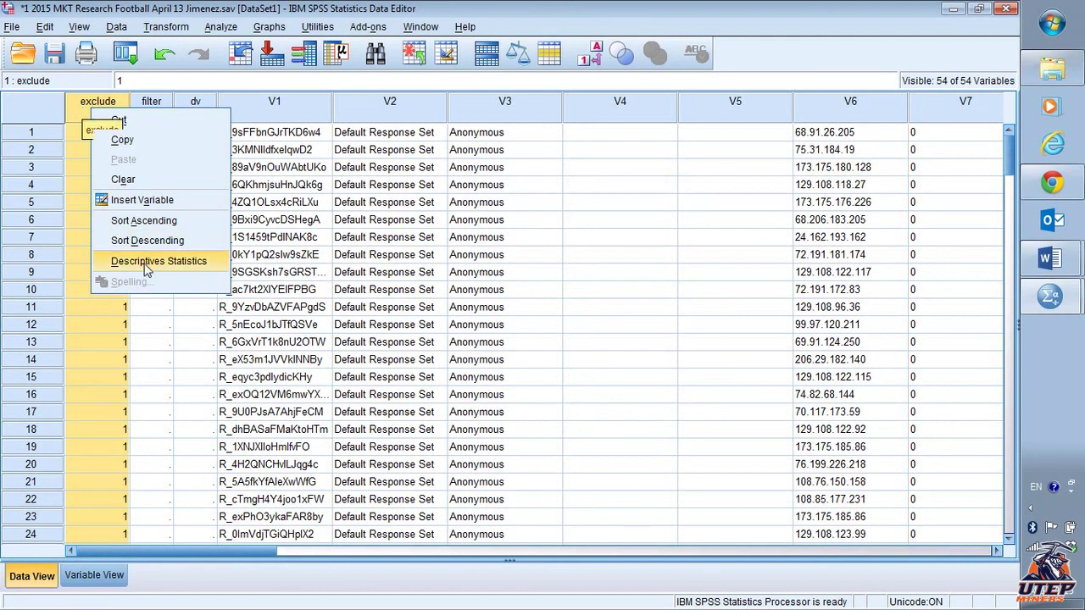
{"action": "left_click", "coordinate": [80, 241]}
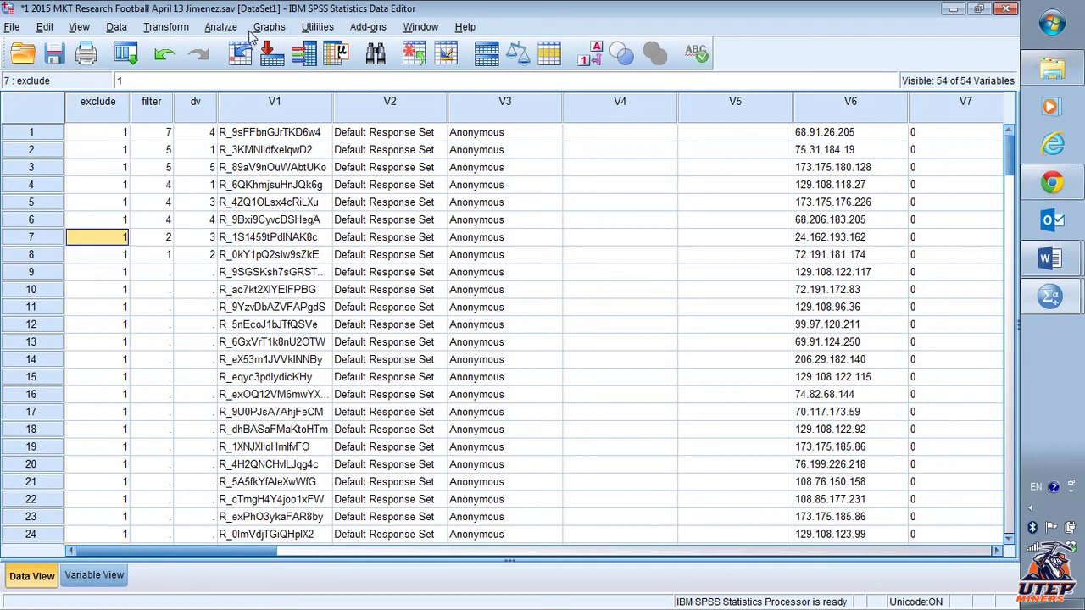
{"action": "left_click", "coordinate": [221, 26]}
{"action": "mouse_move", "coordinate": [259, 68]}
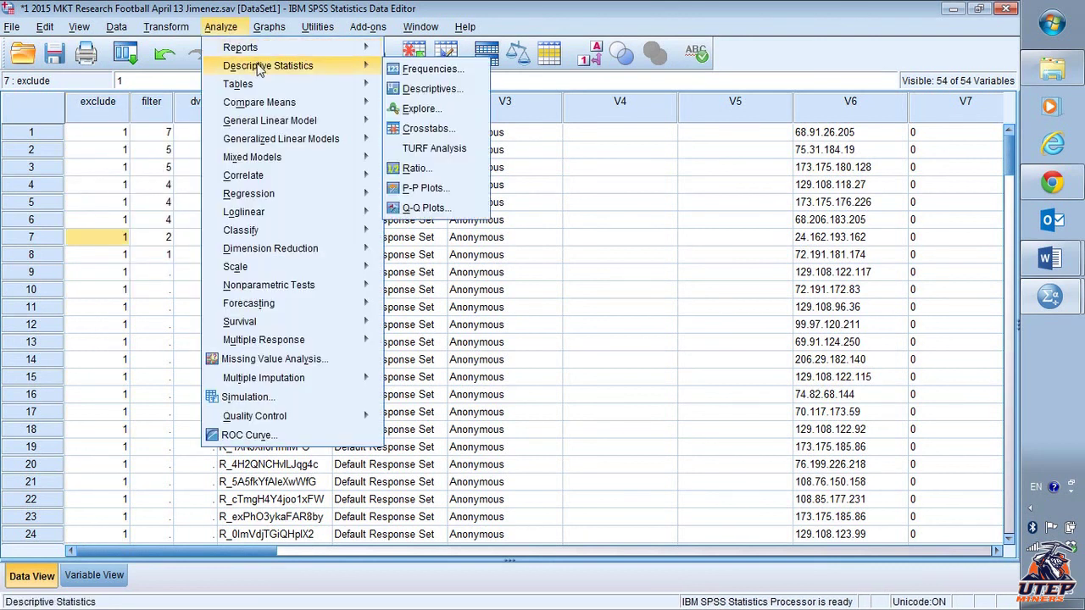
{"action": "left_click", "coordinate": [429, 71]}
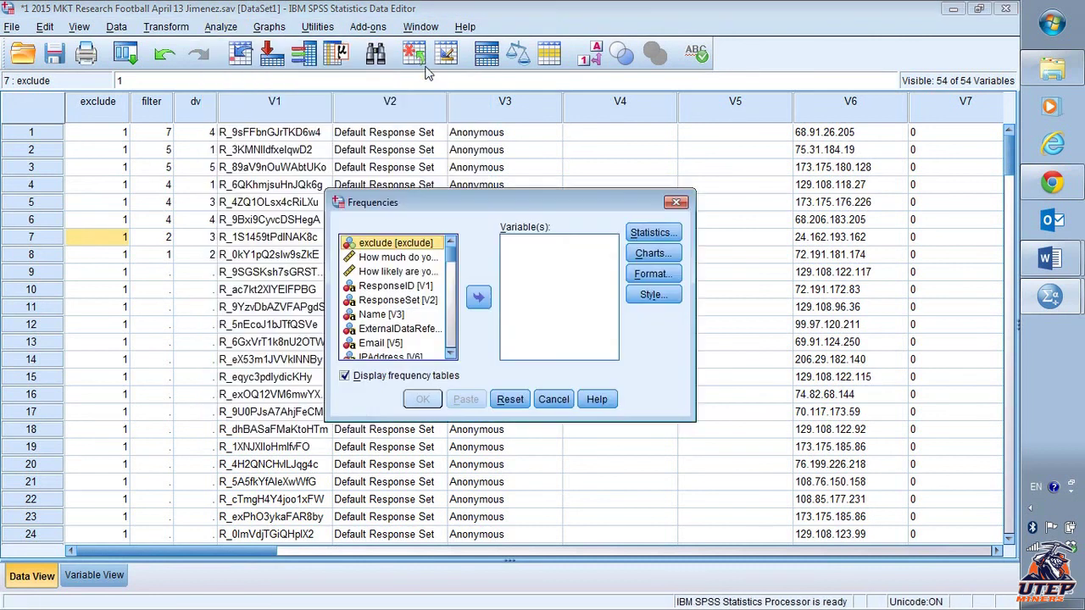
{"action": "left_click", "coordinate": [478, 298]}
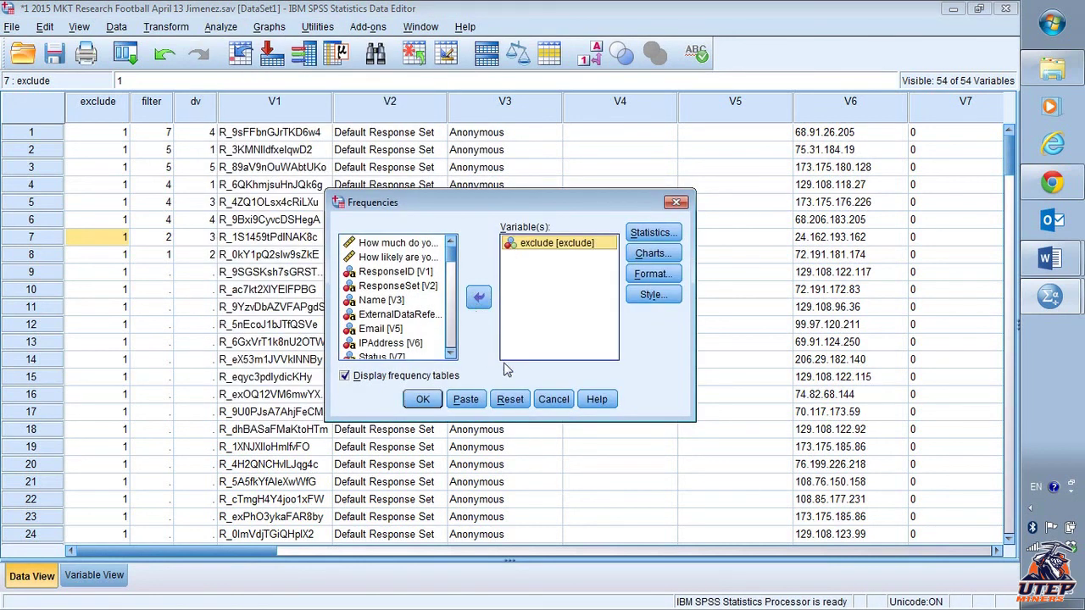
{"action": "left_click", "coordinate": [561, 405]}
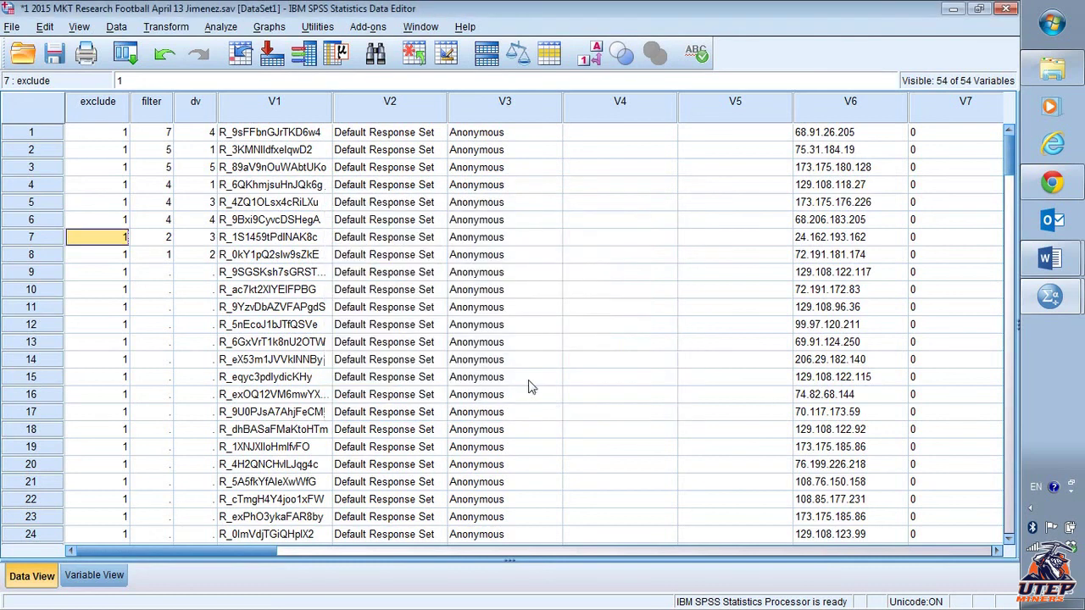
Run descriptive statistics on the exclude column, review its frequency table in the output, and return to the data editor.
{"action": "right_click", "coordinate": [101, 108]}
{"action": "left_click", "coordinate": [191, 260]}
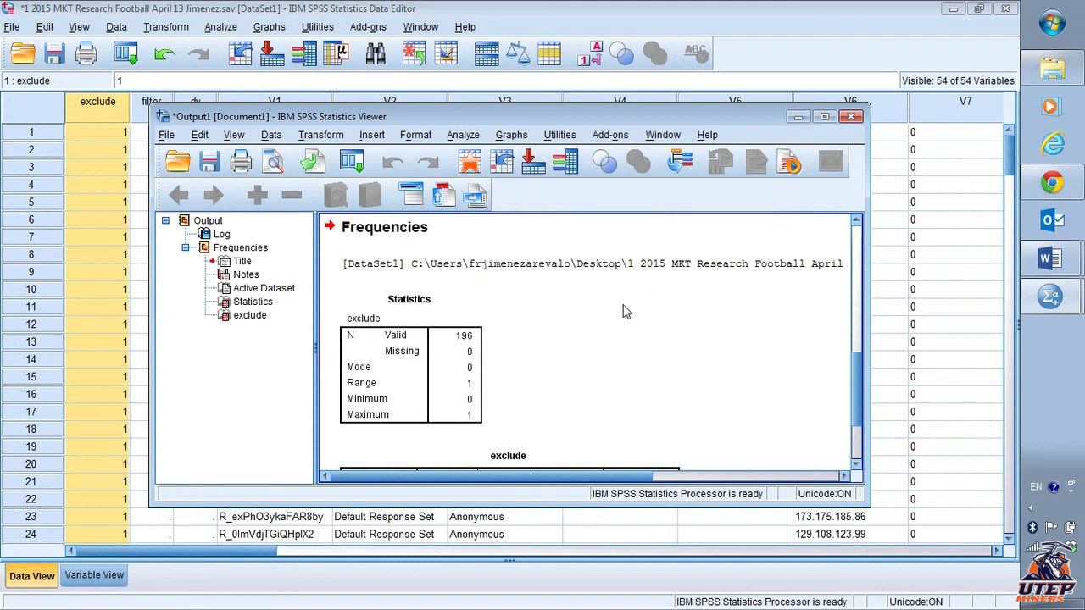
{"action": "scroll", "coordinate": [581, 357], "scroll_direction": "down", "scroll_amount": 3}
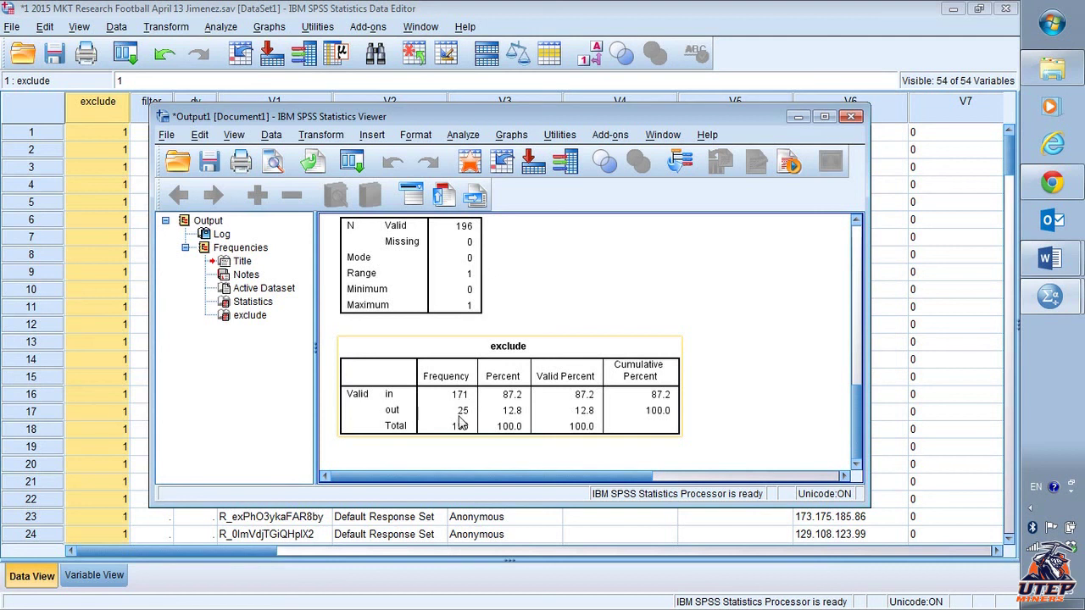
{"action": "left_click", "coordinate": [96, 271]}
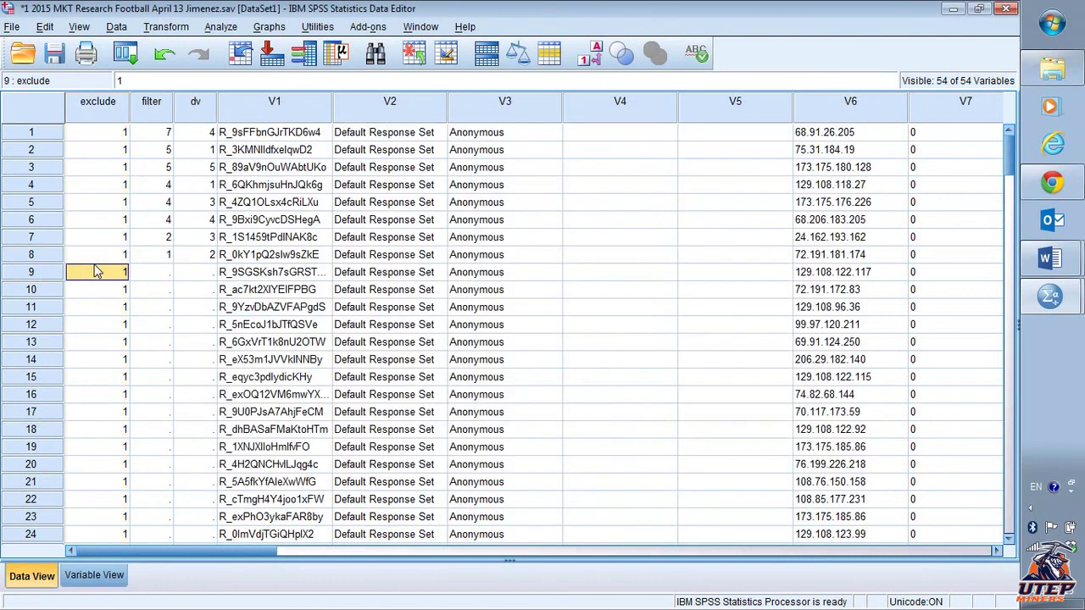
Open Select Cases and show the variable list by variable names instead of labels.
{"action": "left_click", "coordinate": [116, 27]}
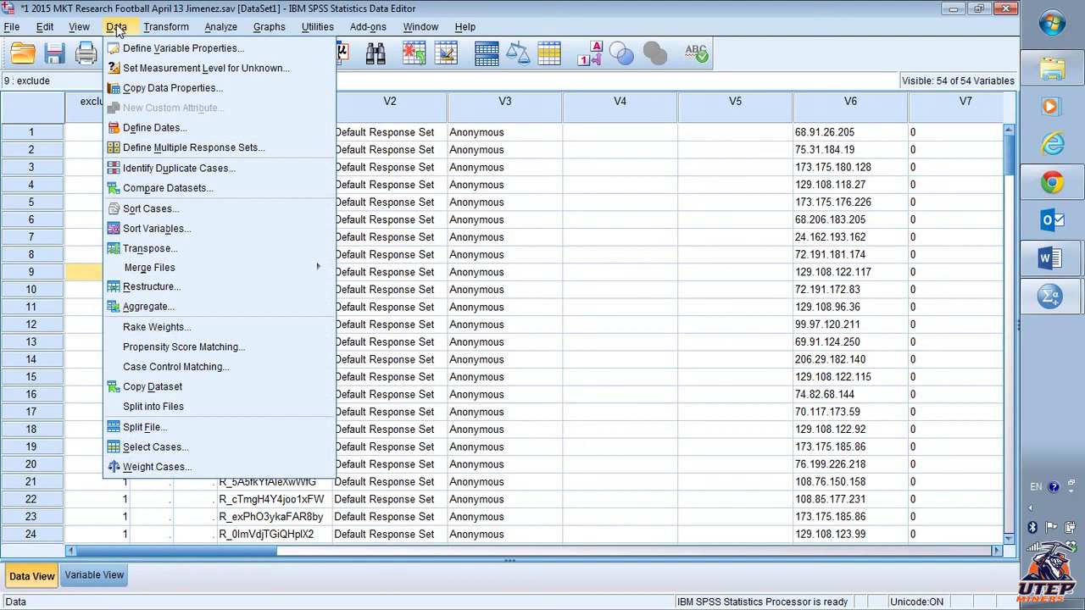
{"action": "left_click", "coordinate": [153, 447]}
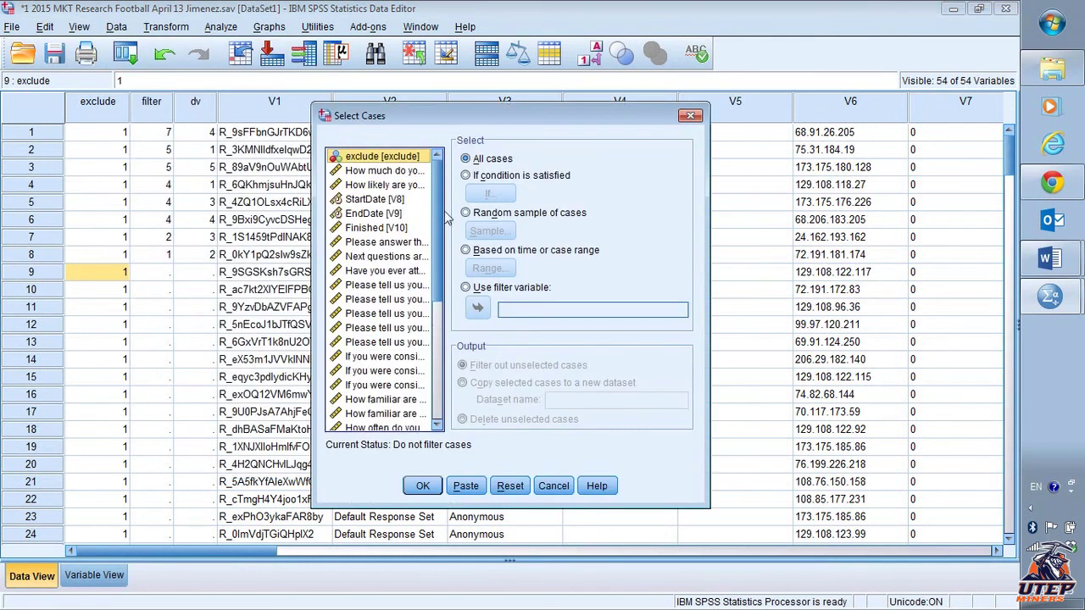
{"action": "right_click", "coordinate": [393, 223]}
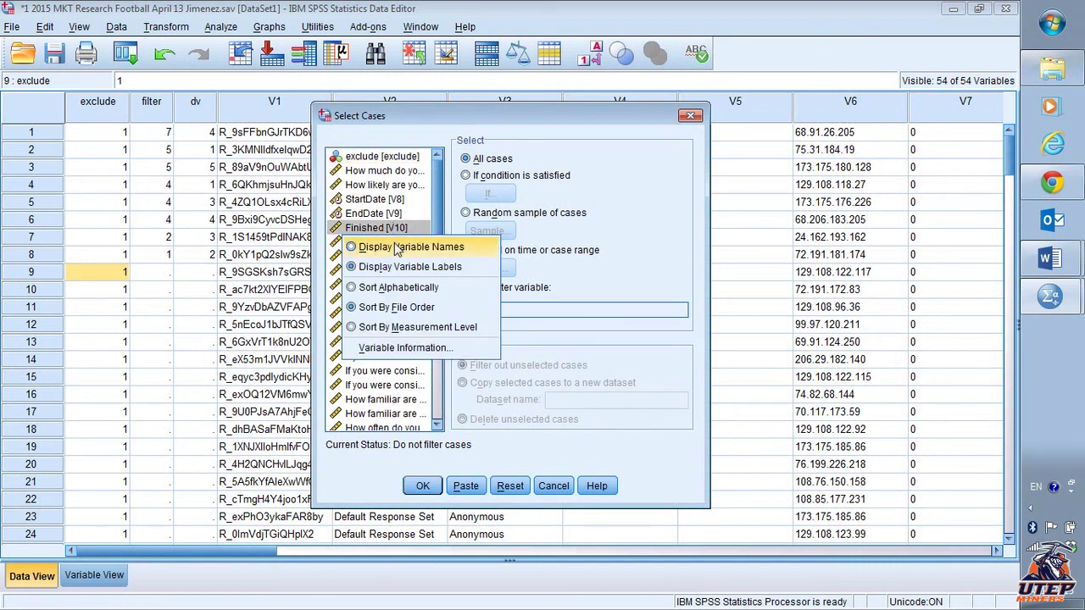
{"action": "left_click", "coordinate": [396, 246]}
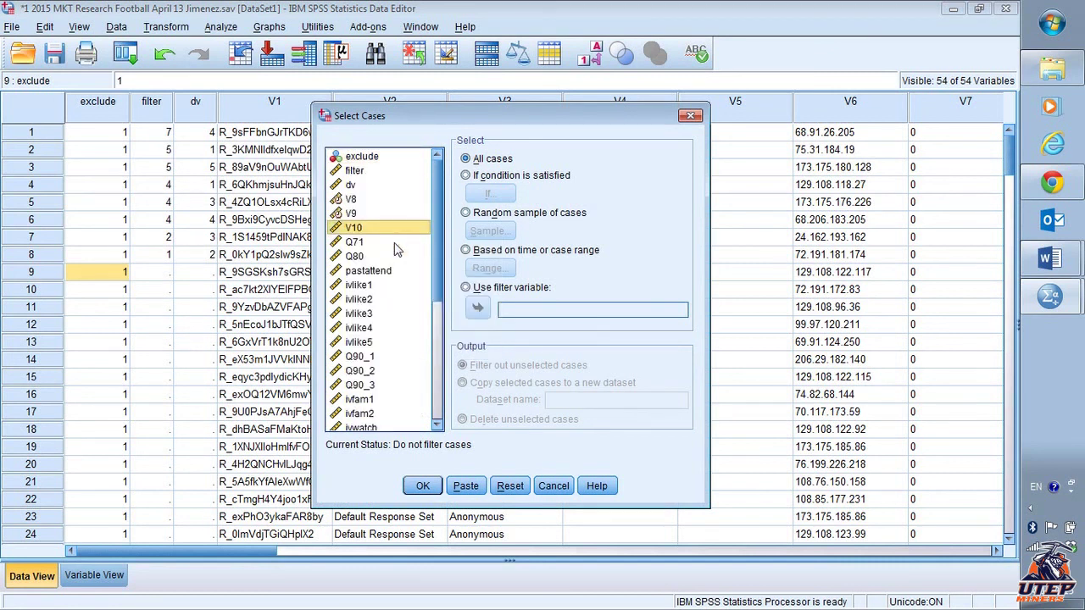
Select the cases that satisfy exclude = 0, filtering out the unselected ones, and check which rows in the data are crossed out.
{"action": "left_click", "coordinate": [466, 176]}
{"action": "left_click", "coordinate": [486, 193]}
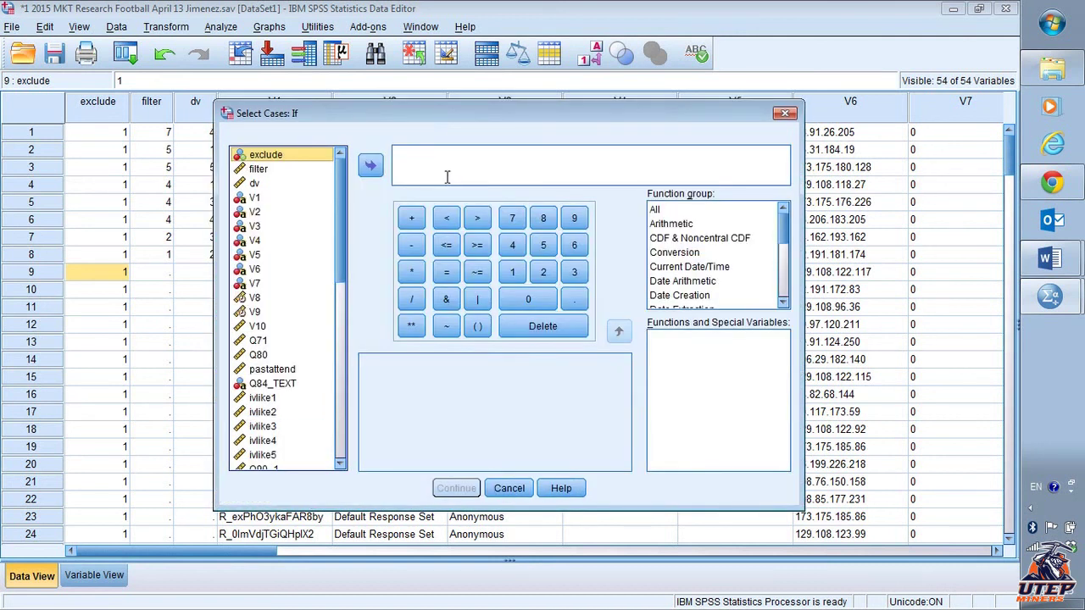
{"action": "left_click", "coordinate": [373, 167]}
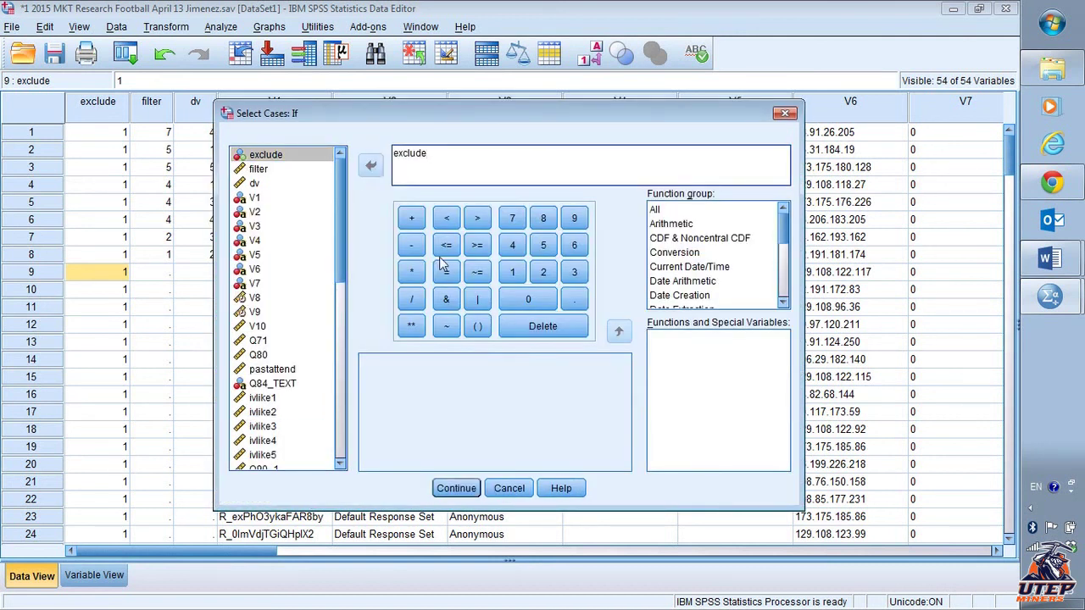
{"action": "left_click", "coordinate": [446, 273]}
{"action": "left_click", "coordinate": [524, 302]}
{"action": "left_click", "coordinate": [456, 493]}
{"action": "left_click", "coordinate": [457, 490]}
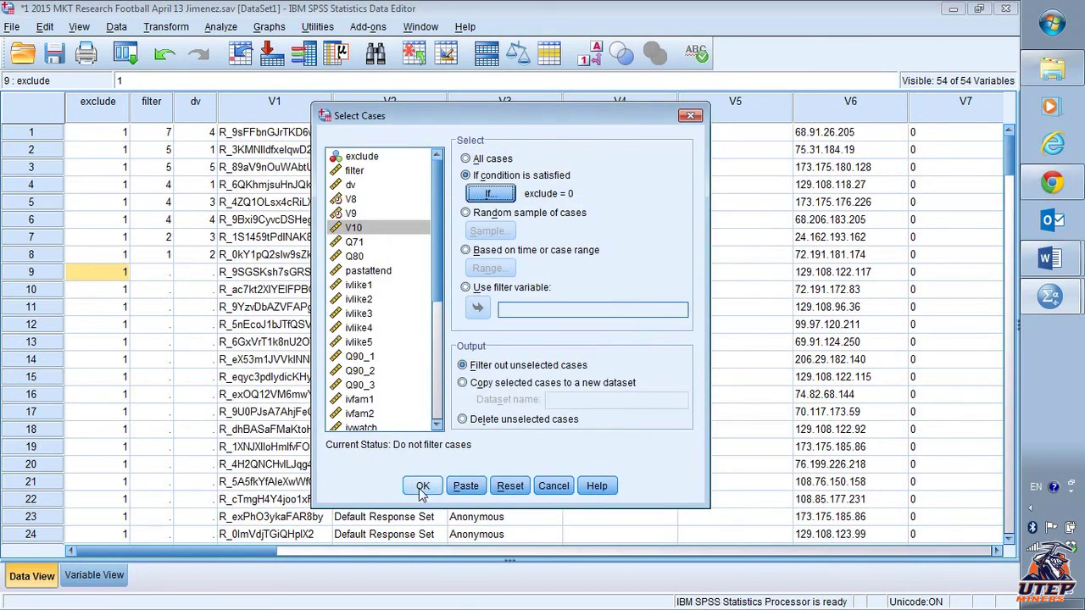
{"action": "left_click", "coordinate": [420, 488]}
{"action": "left_click", "coordinate": [118, 412]}
{"action": "scroll", "coordinate": [119, 413], "scroll_direction": "down", "scroll_amount": 2}
{"action": "scroll", "coordinate": [119, 413], "scroll_direction": "down", "scroll_amount": 1}
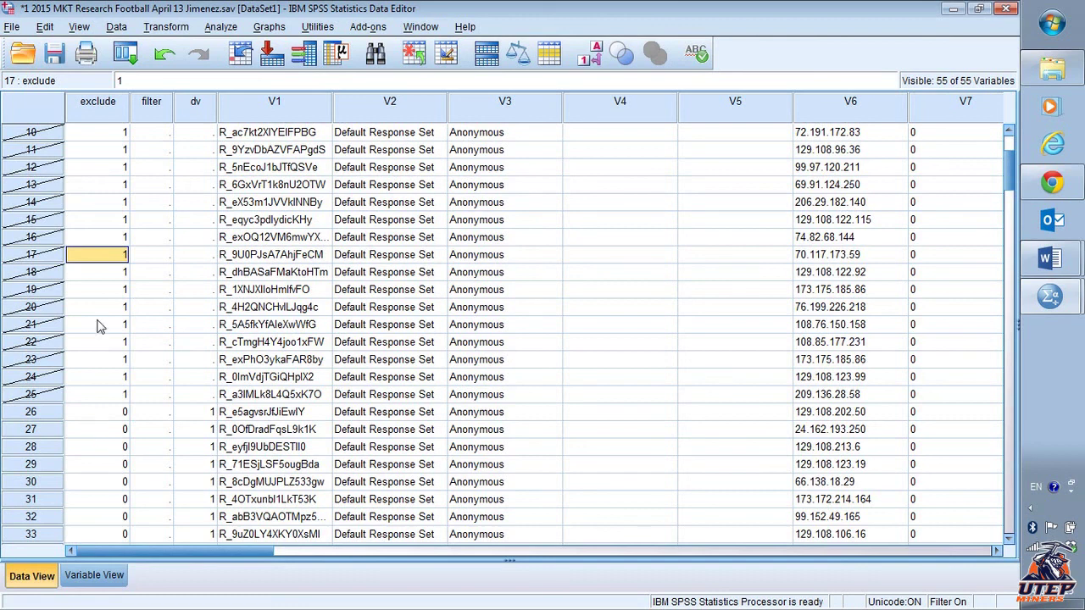
Run descriptive statistics on the exclude column again with the filter on, and examine the new frequency table.
{"action": "left_click", "coordinate": [92, 121]}
{"action": "right_click", "coordinate": [96, 123]}
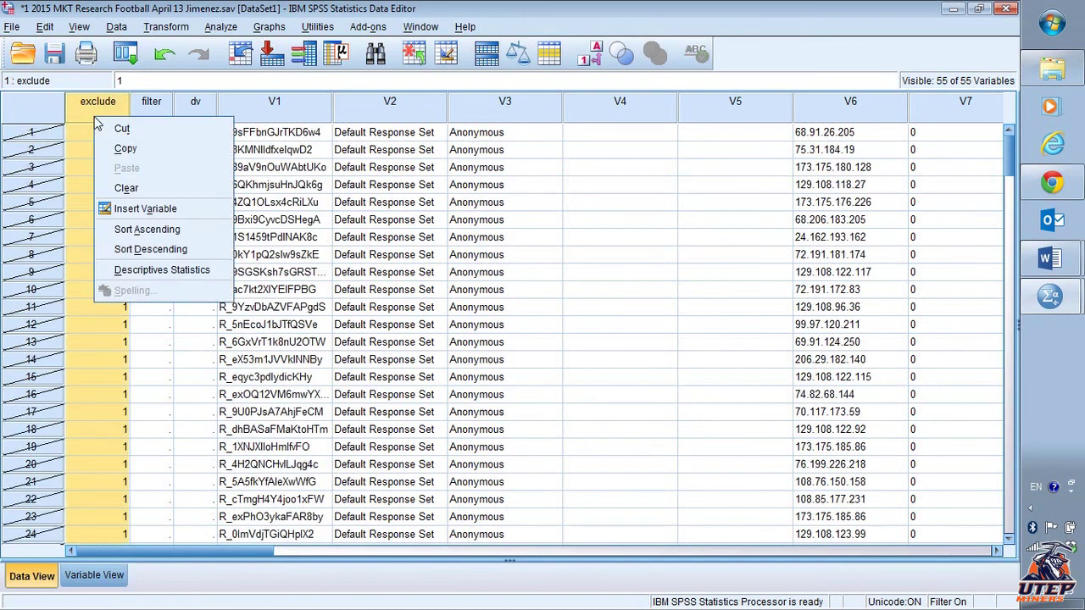
{"action": "left_click", "coordinate": [149, 273]}
{"action": "scroll", "coordinate": [849, 370], "scroll_direction": "down", "scroll_amount": 1}
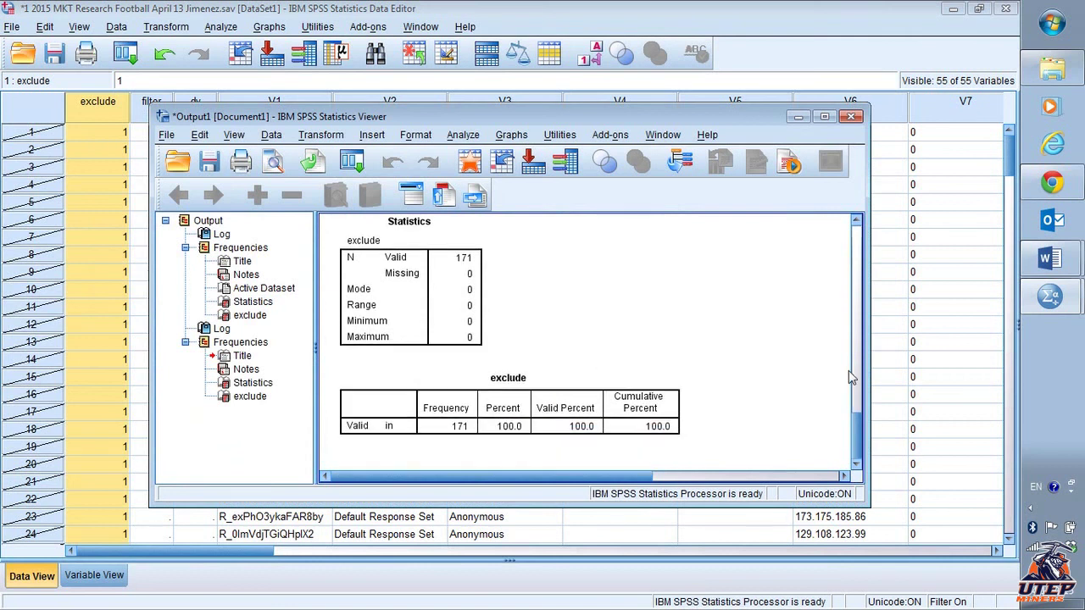
{"action": "left_click", "coordinate": [462, 432]}
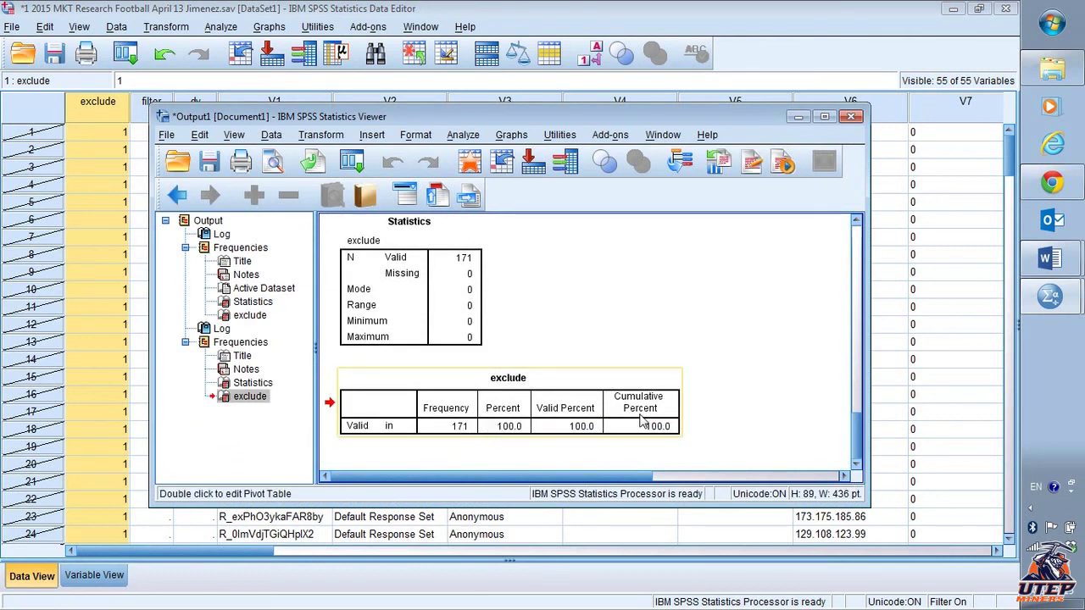
Compare the exclude frequency tables from before and after filtering, and maximize the output viewer.
{"action": "scroll", "coordinate": [641, 421], "scroll_direction": "up", "scroll_amount": 10}
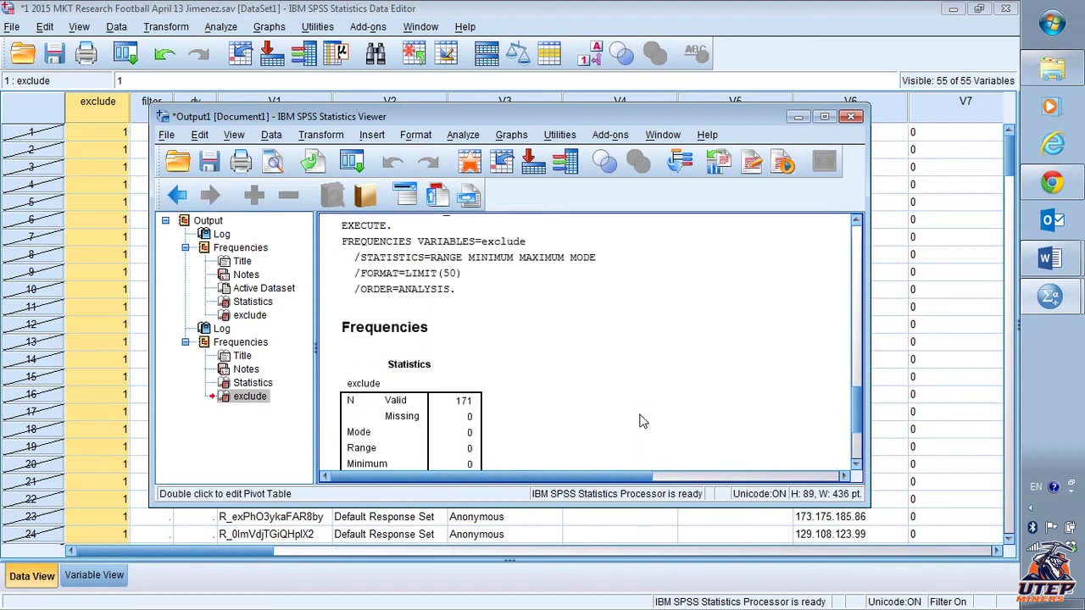
{"action": "scroll", "coordinate": [641, 421], "scroll_direction": "down", "scroll_amount": 3}
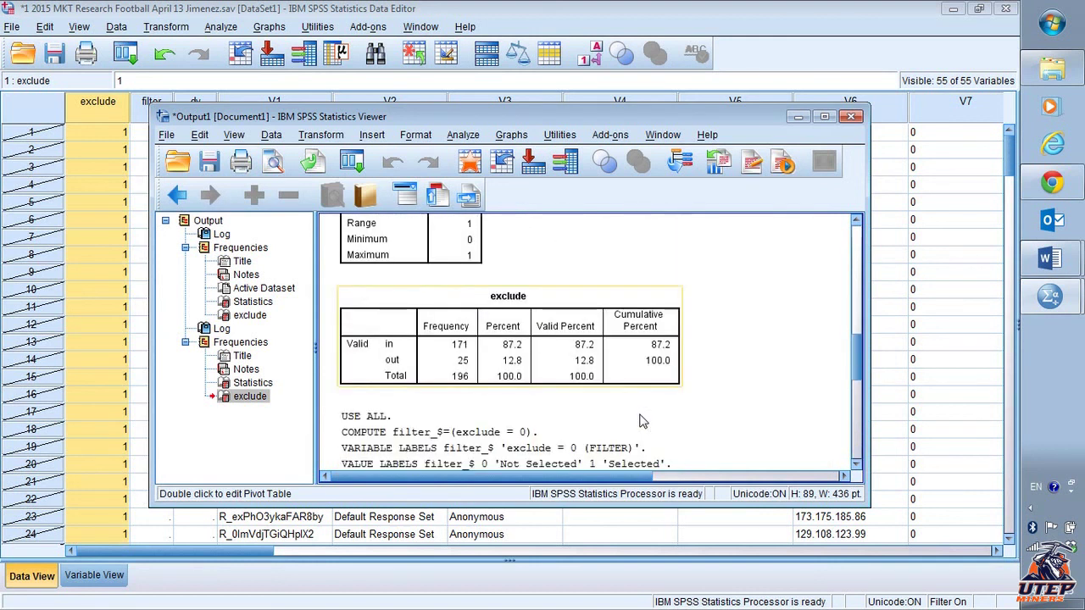
{"action": "scroll", "coordinate": [663, 440], "scroll_direction": "down", "scroll_amount": 7}
{"action": "scroll", "coordinate": [664, 440], "scroll_direction": "down", "scroll_amount": 5}
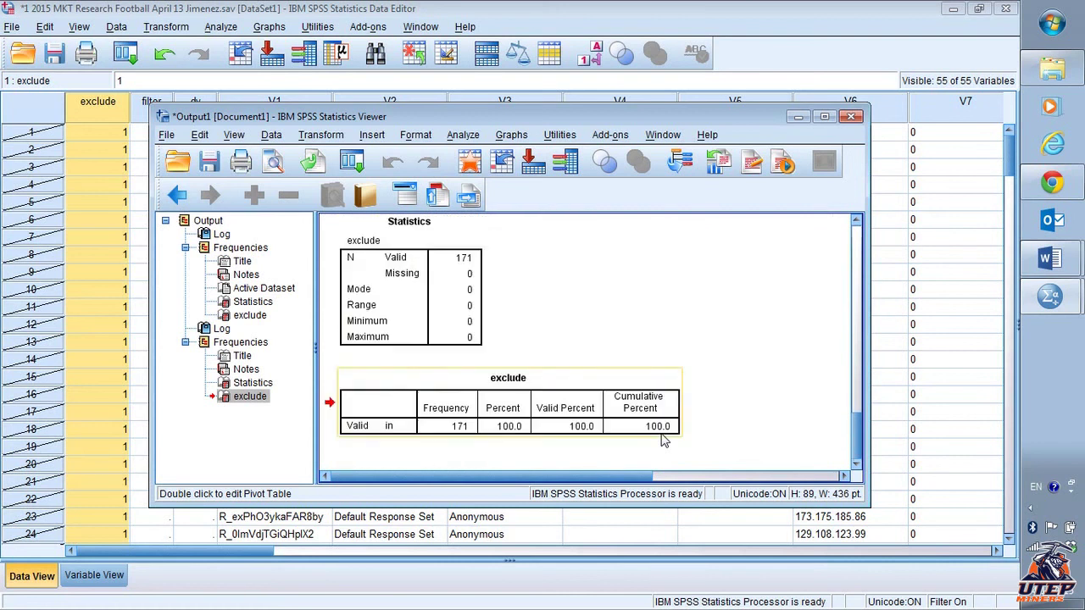
{"action": "left_click", "coordinate": [650, 442]}
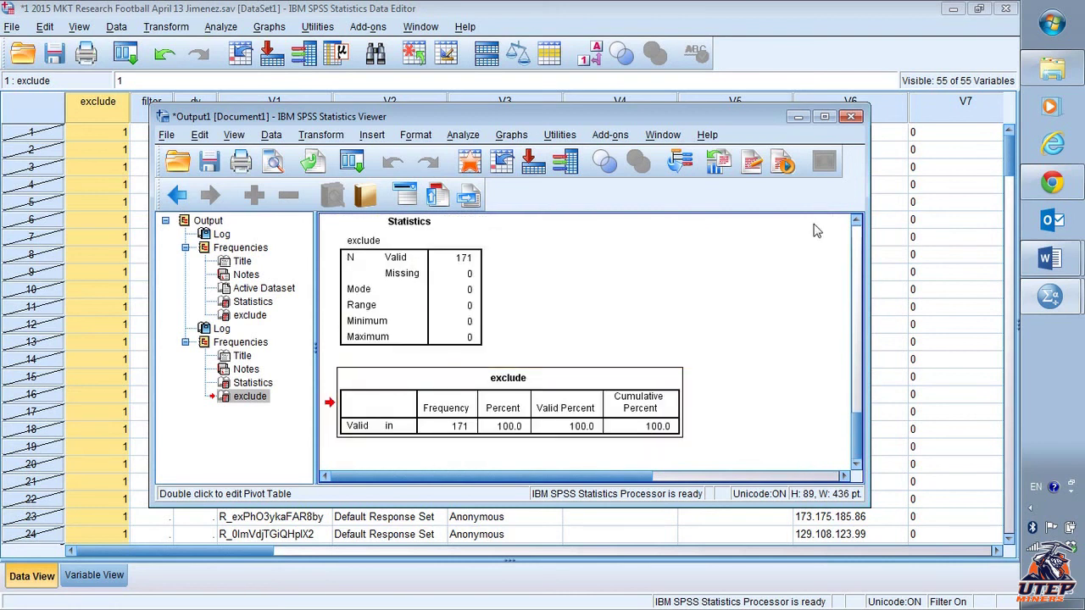
{"action": "left_click", "coordinate": [824, 116]}
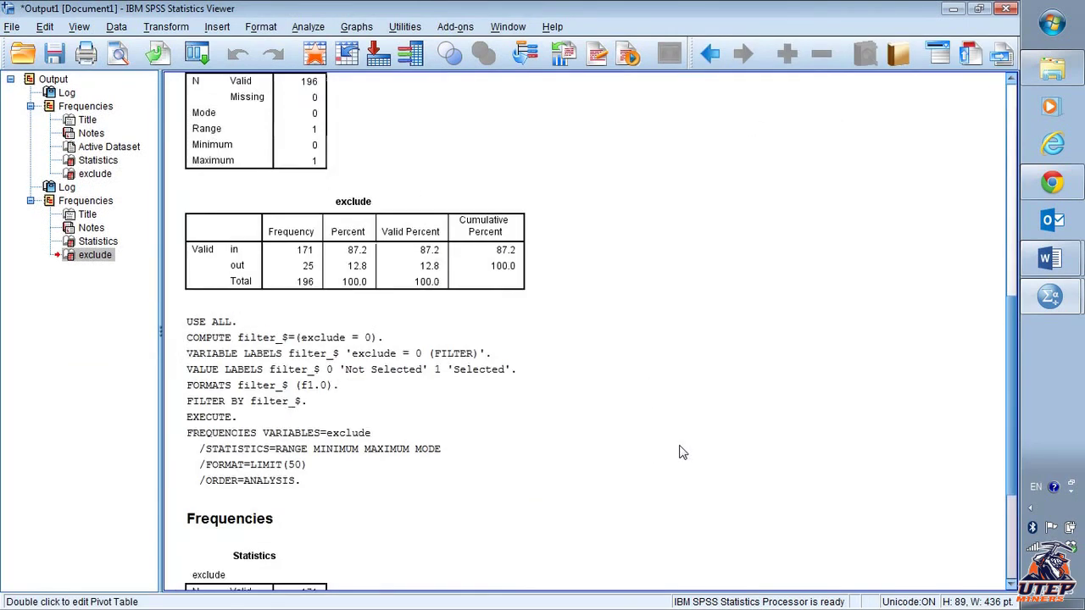